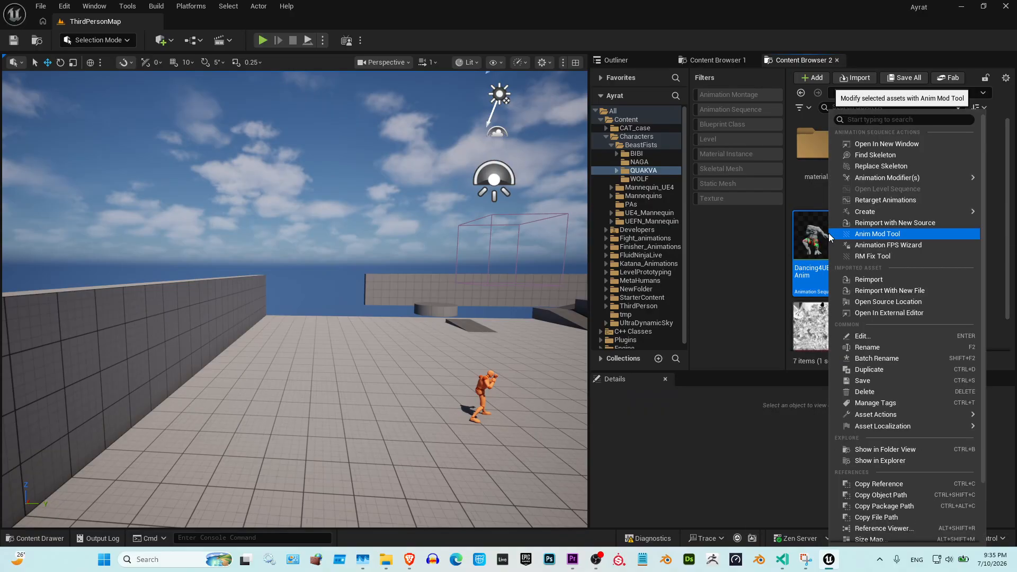
Step: Open the Dancing4UE4_Anim sequence in Anim Mod Tool and enable blending with another animation
left_click(872, 236)
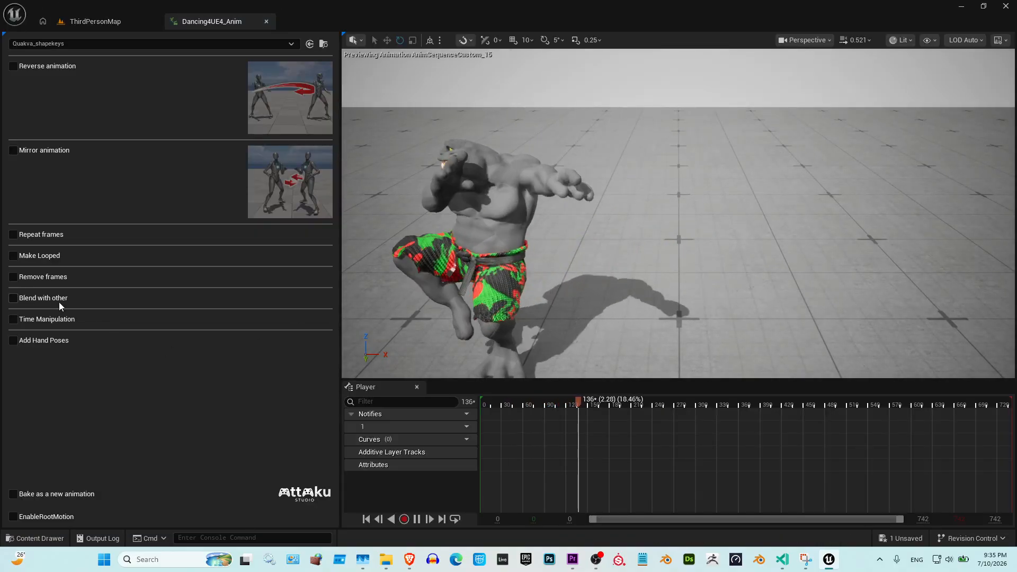
left_click(59, 302)
scroll(192, 297, "down", 5)
scroll(118, 284, "up", 2)
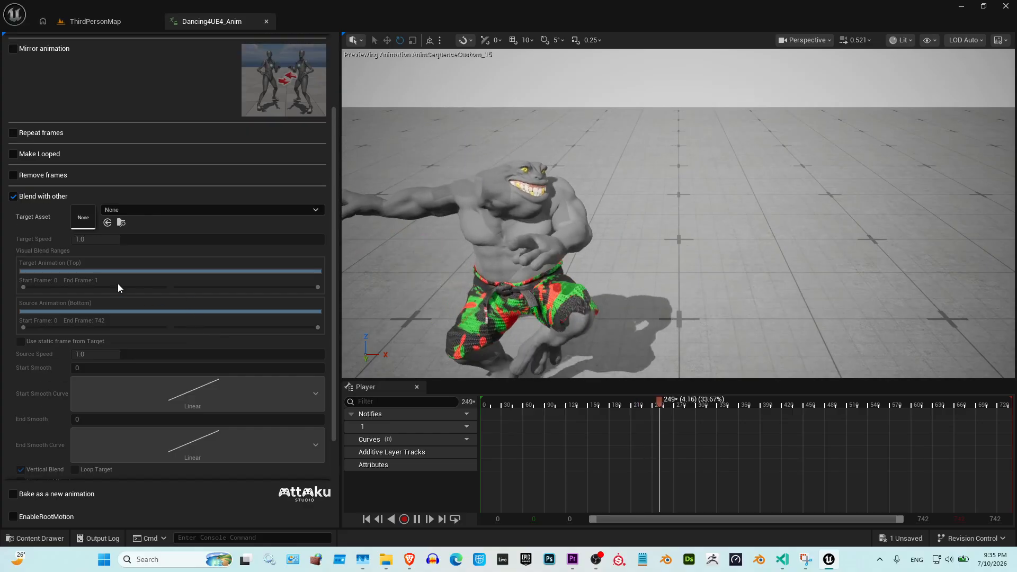
scroll(117, 284, "down", 2)
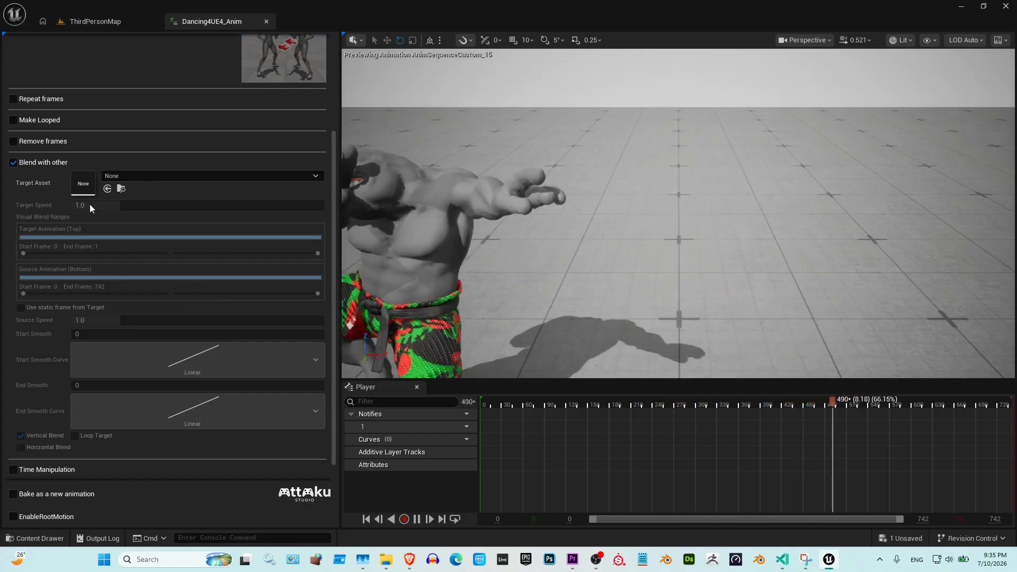
Step: Assign the 2_3_AnimRG-Baked sequence from the QUAKVA folder as the blend's target asset
left_click(106, 22)
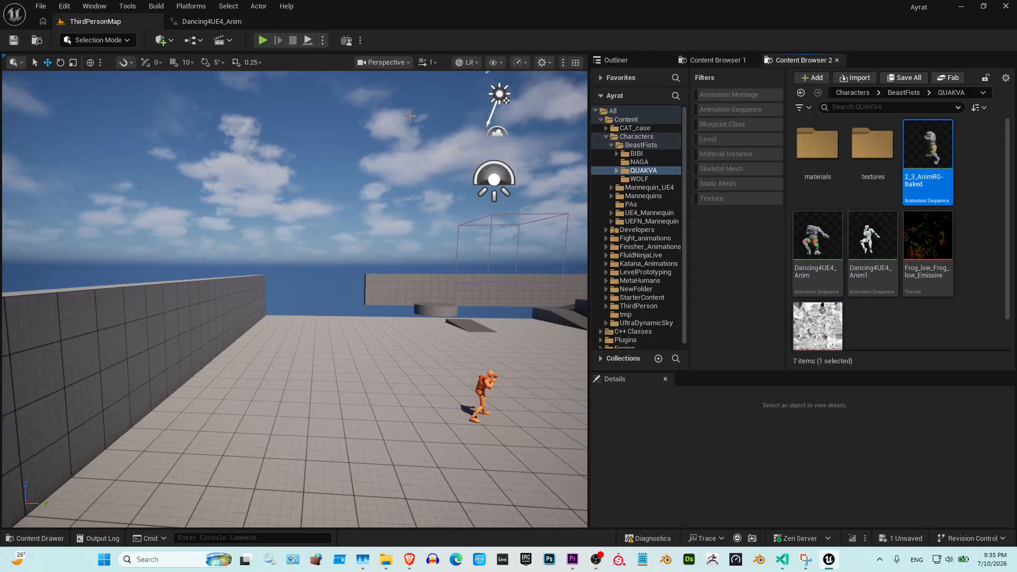
left_click(224, 22)
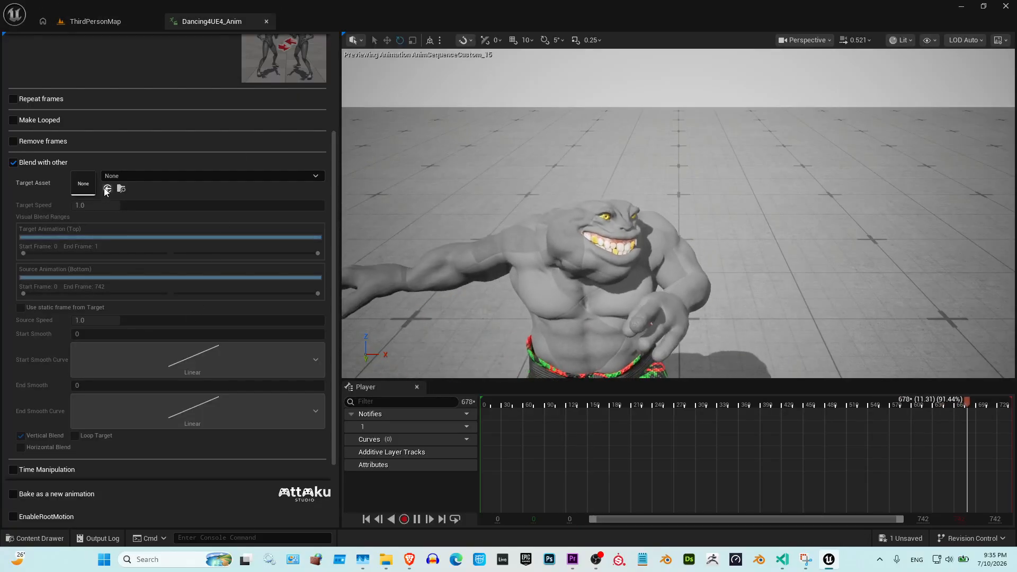
scroll(230, 260, "down", 3)
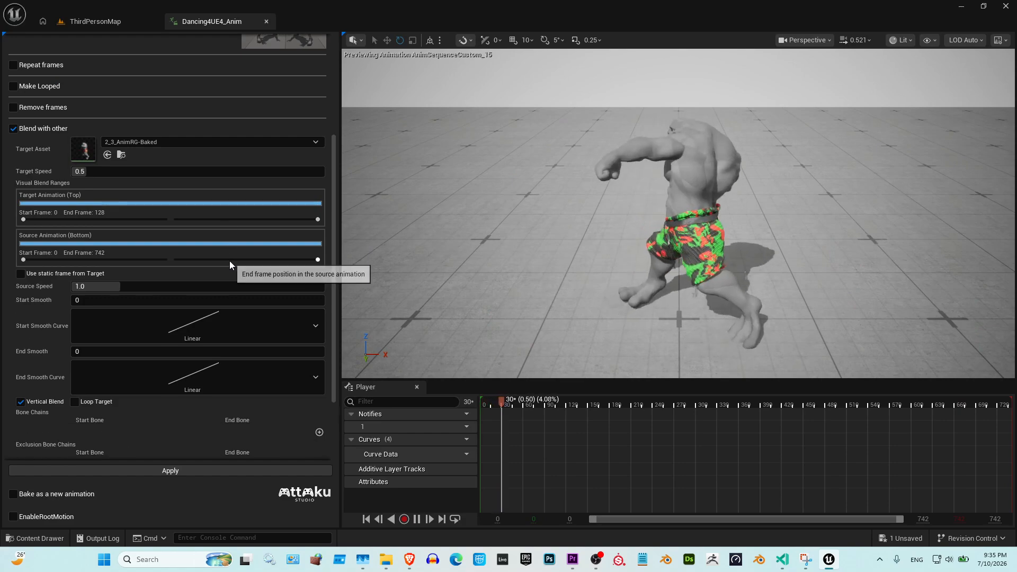
left_click(159, 125)
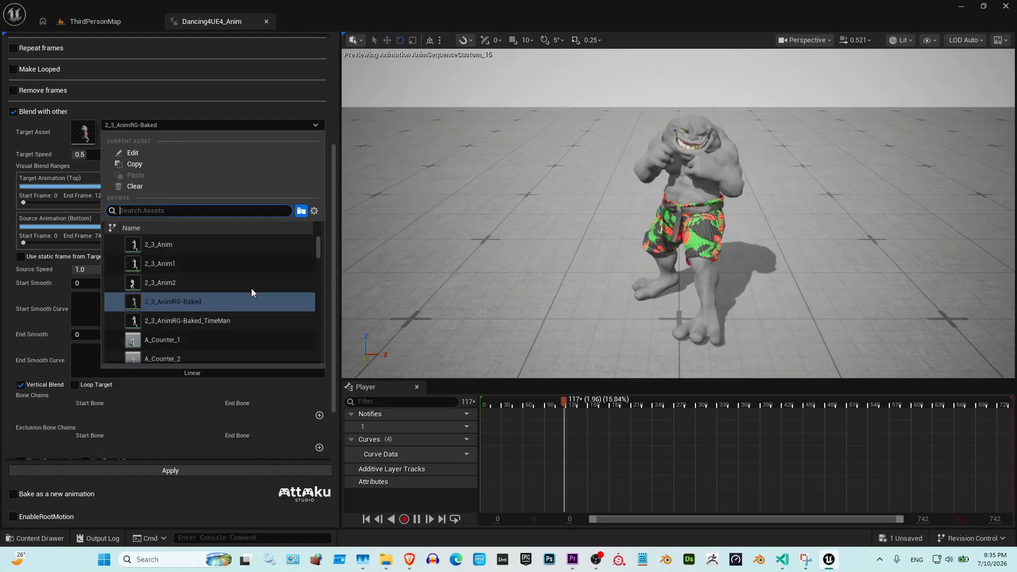
left_click(208, 113)
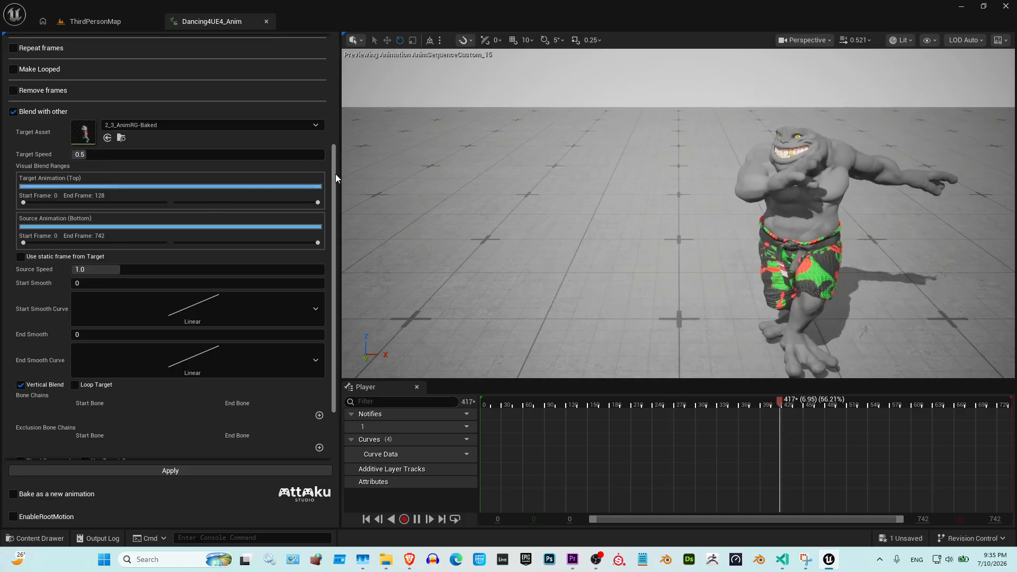
Step: Scrub the opening frames of the full-body blend back to frame 0 and review the blend settings
left_click_drag(335, 173, 337, 154)
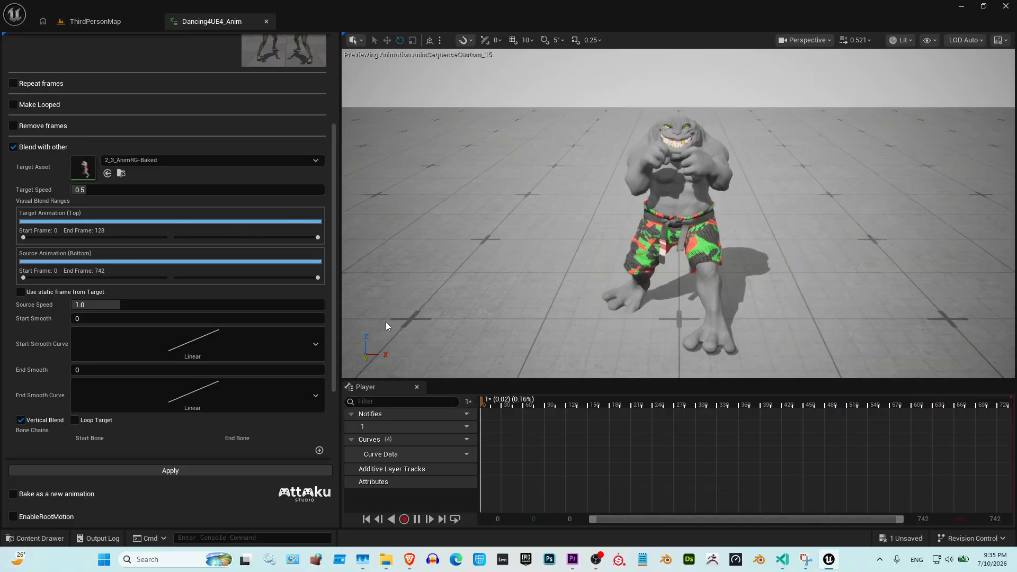
left_click_drag(512, 403, 465, 401)
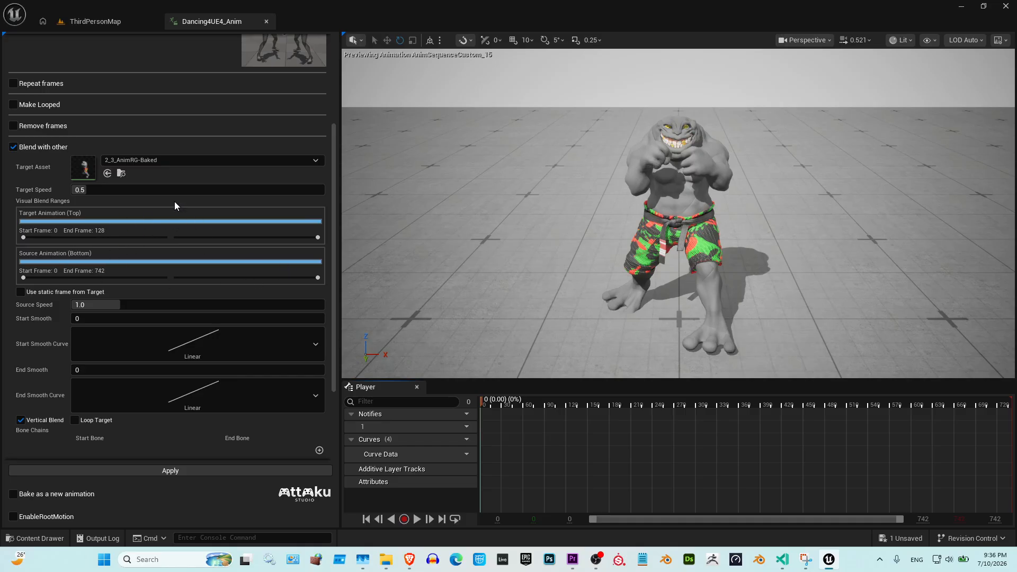
scroll(140, 377, "down", 4)
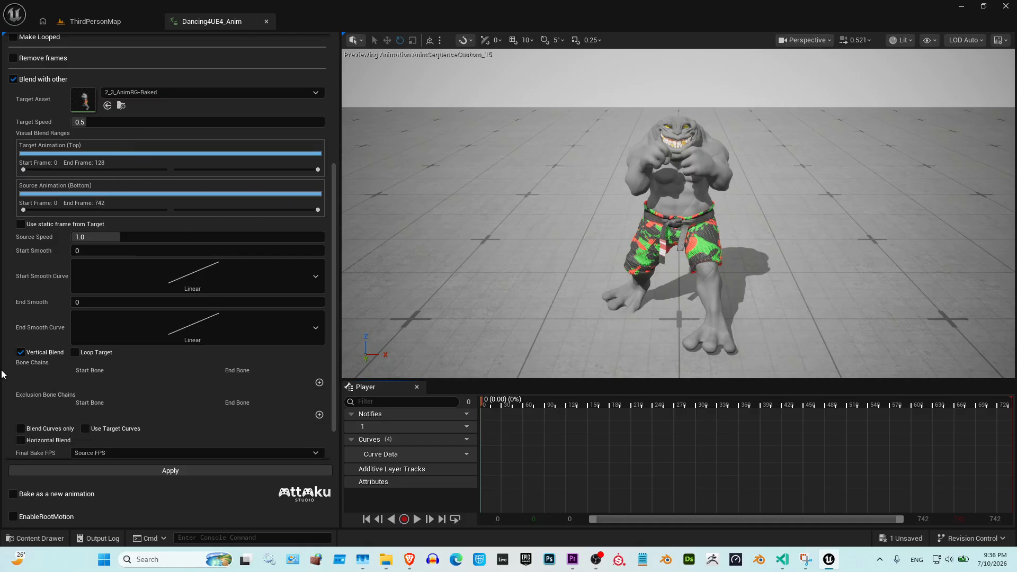
scroll(44, 357, "down", 2)
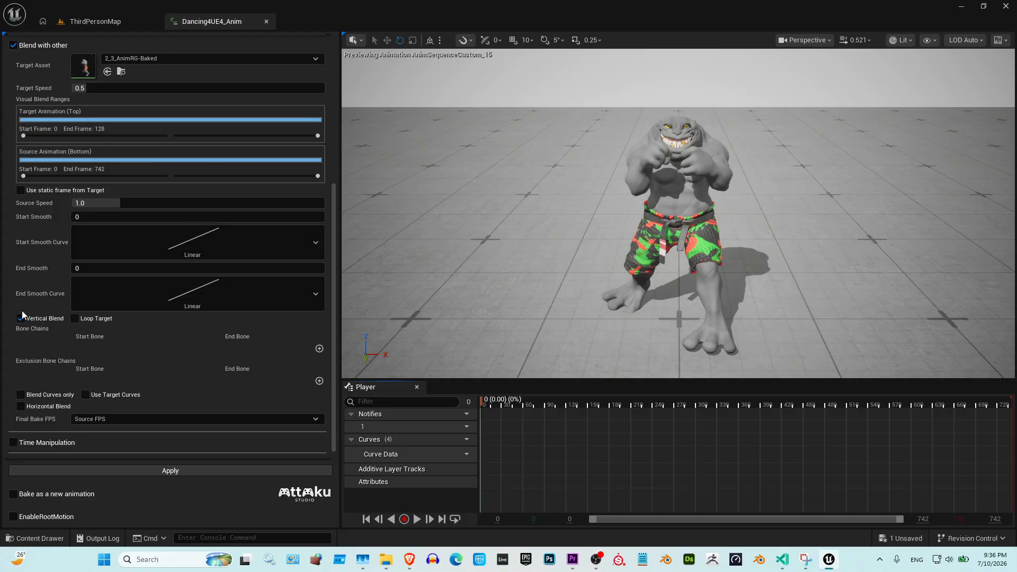
scroll(104, 354, "up", 4)
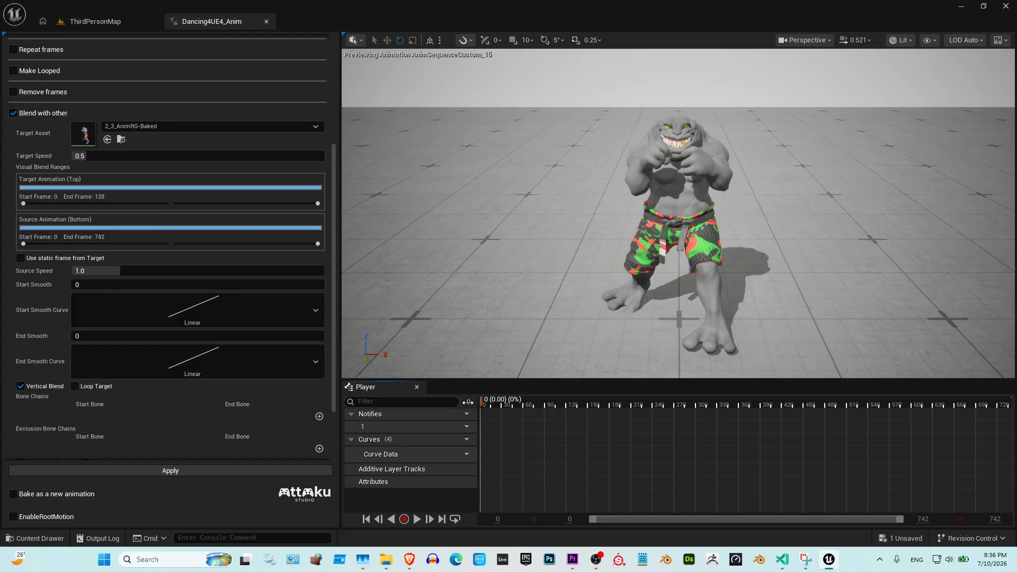
left_click_drag(504, 402, 461, 427)
Step: Add a vertical blend bone chain starting at spine_01 and preview the blend up to about frame 55
scroll(295, 398, "down", 2)
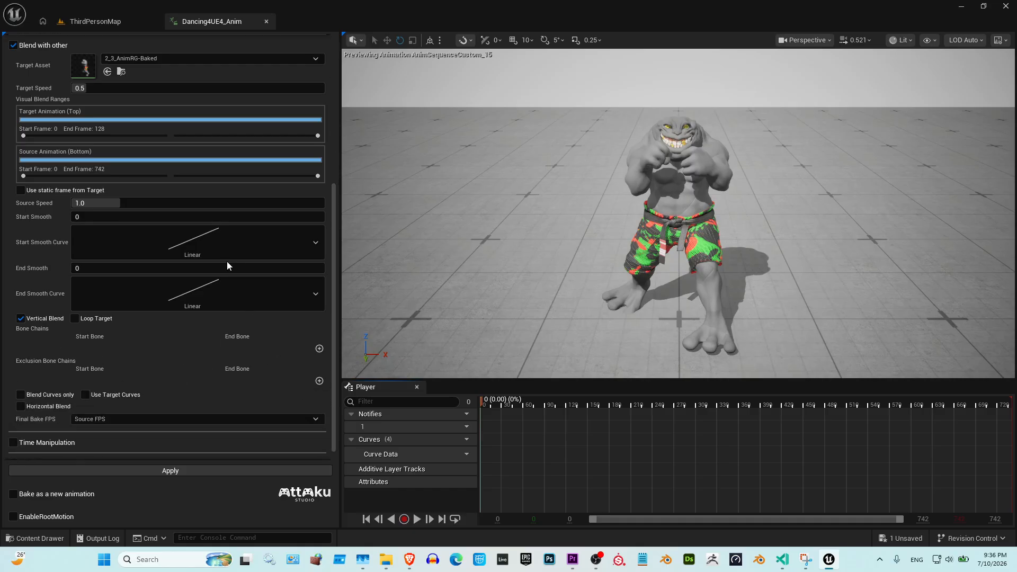
left_click(319, 348)
left_click(132, 353)
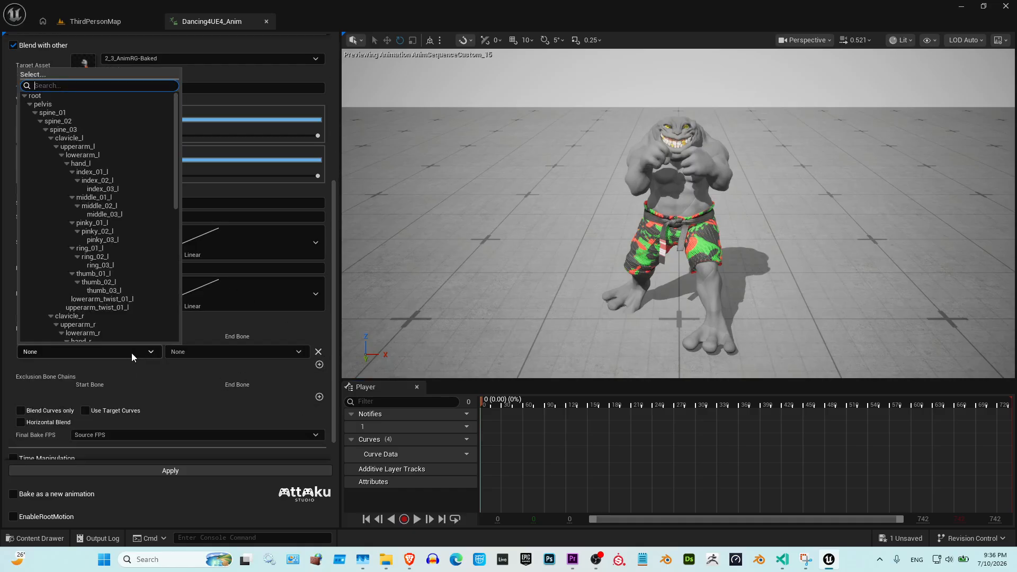
left_click(52, 112)
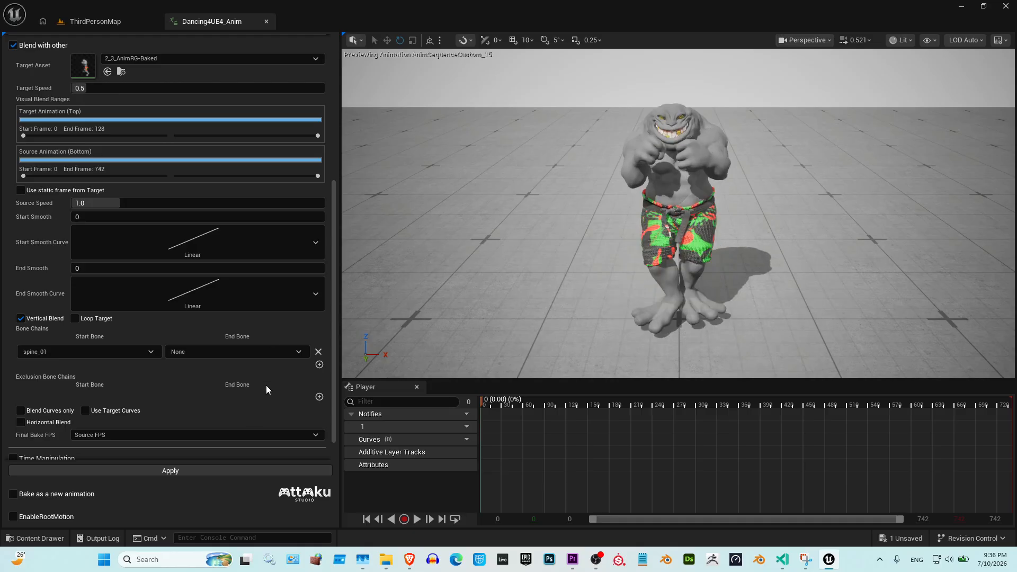
left_click_drag(491, 407, 519, 412)
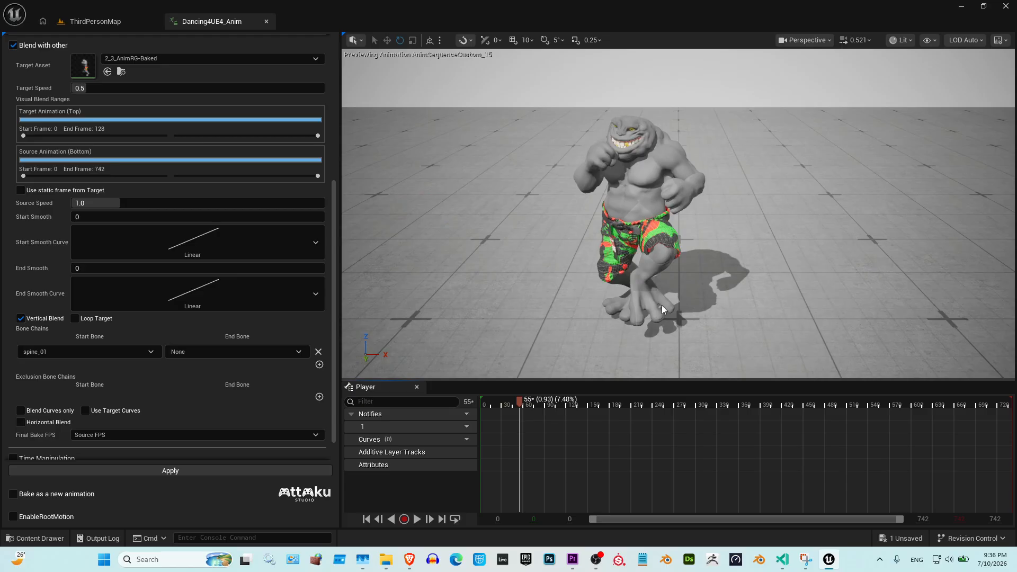
Step: Try the source blend range at about frames 607 to 676, and move its start back to frame 0
scroll(230, 275, "up", 2)
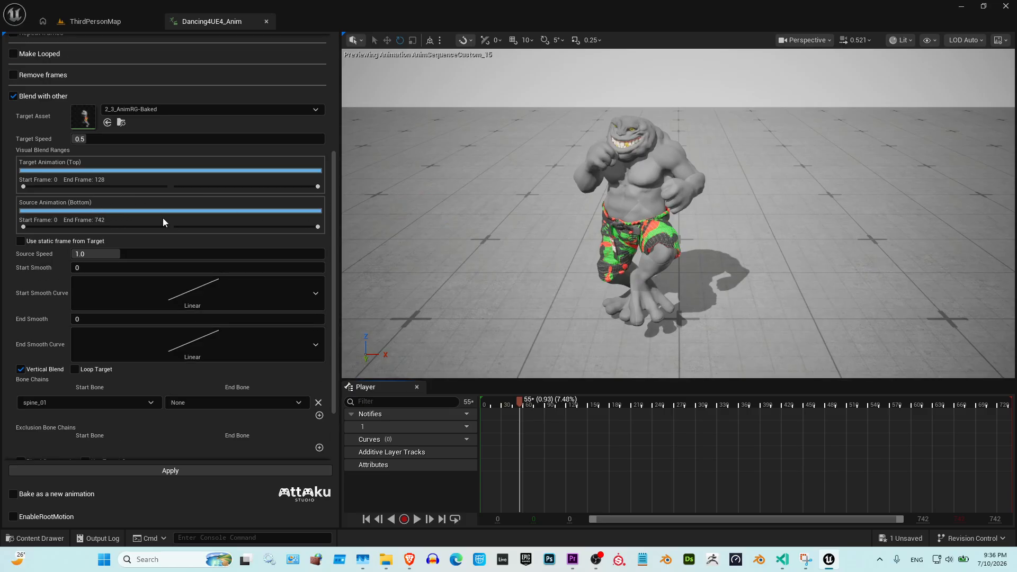
left_click_drag(27, 227, 137, 232)
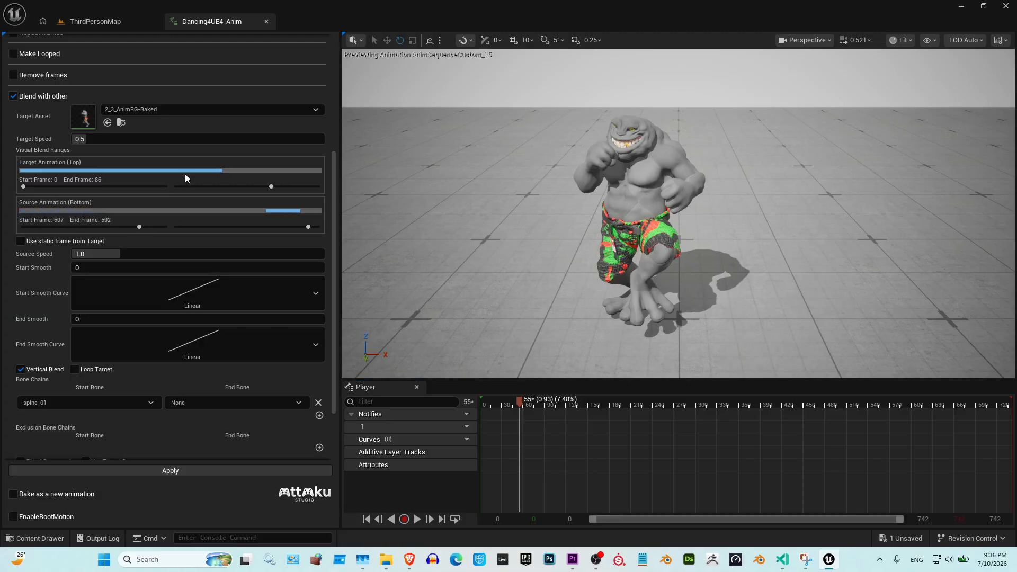
mouse_move(308, 229)
left_mouse_down()
mouse_move(290, 227)
mouse_move(305, 227)
left_mouse_up()
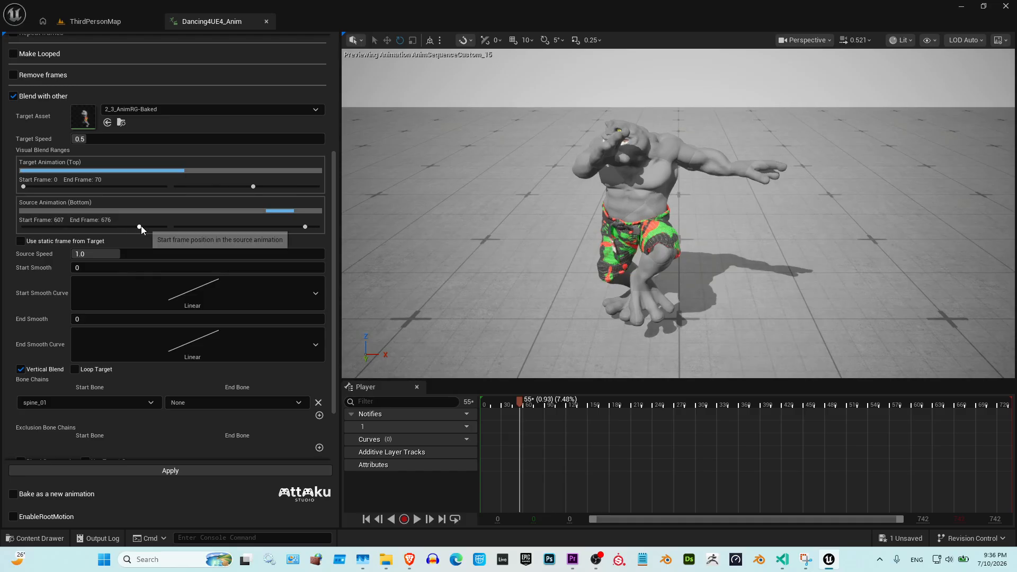
left_click_drag(139, 226, 8, 241)
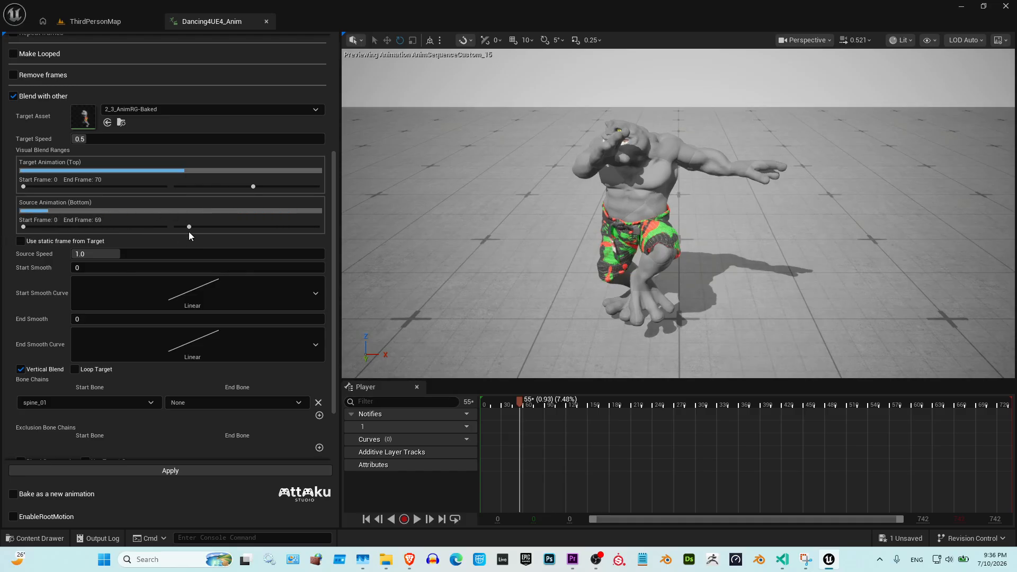
Step: Lengthen the source blend range, place it at frames 305 to 474, and preview the blend to about frame 443
mouse_move(189, 227)
left_mouse_down()
mouse_move(218, 223)
mouse_move(200, 226)
left_mouse_up()
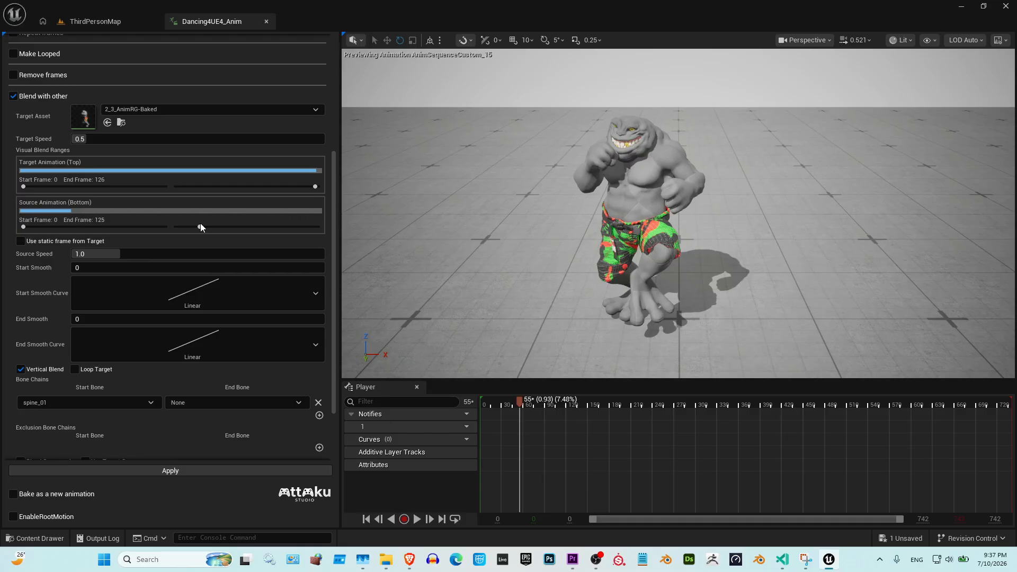
left_click_drag(201, 227, 208, 226)
left_click_drag(24, 227, 82, 227)
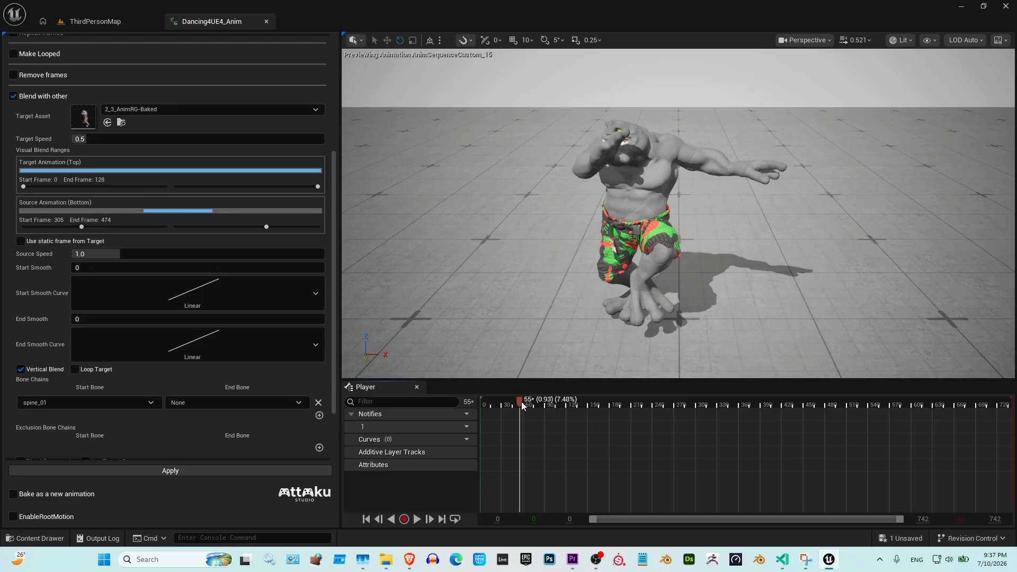
left_click_drag(522, 402, 793, 425)
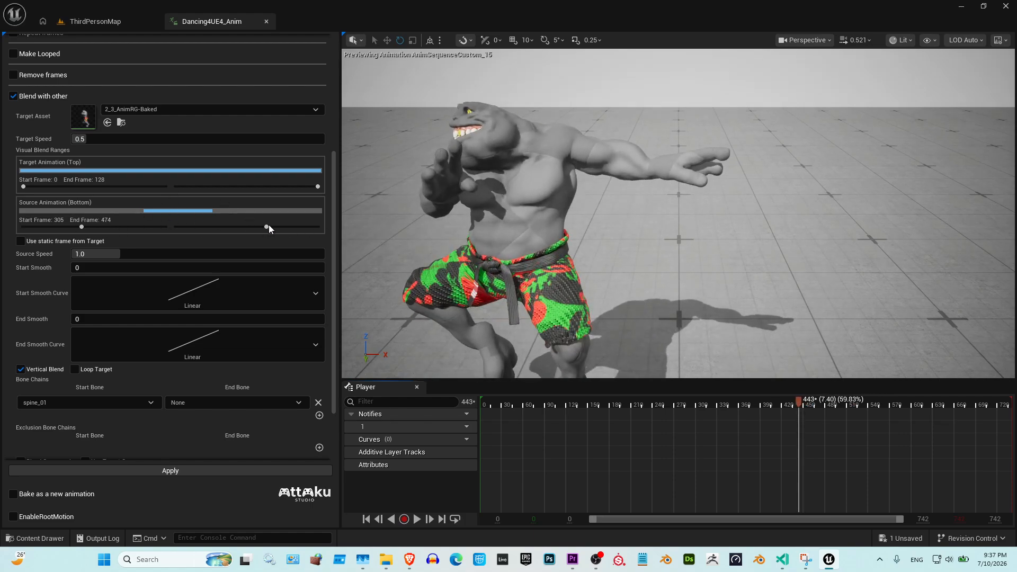
Step: Set the target speed to 1, raise it to 2.7, and play the blended animation from the start
left_click(96, 139)
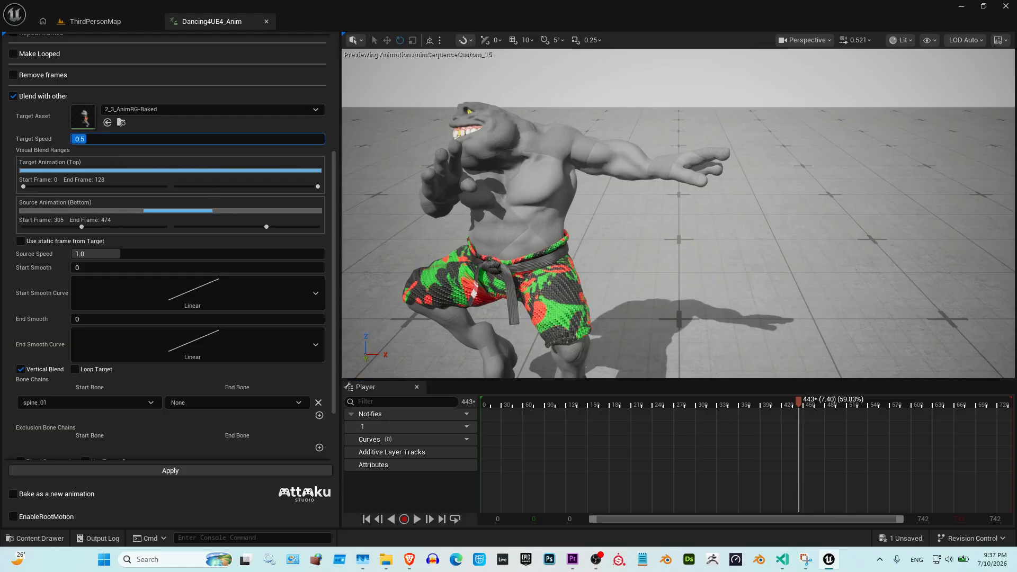
type("1")
key("Return")
left_click_drag(87, 140, 238, 139)
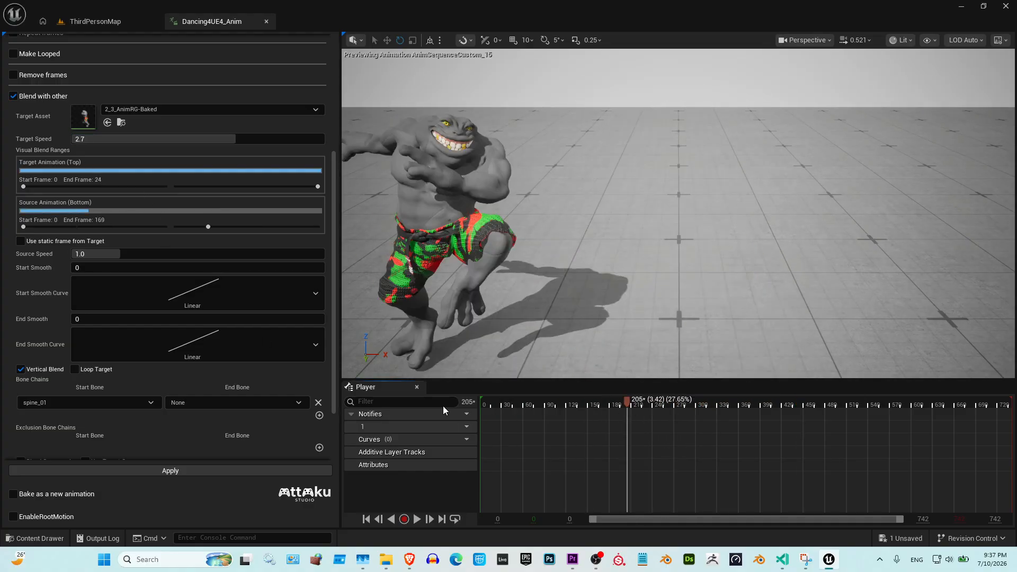
left_click(418, 520)
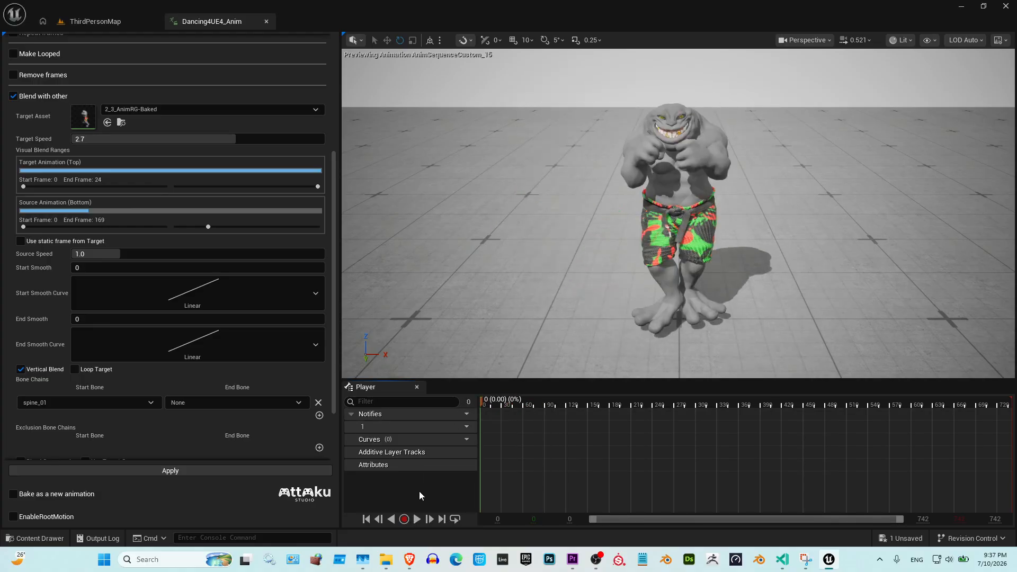
left_click(418, 519)
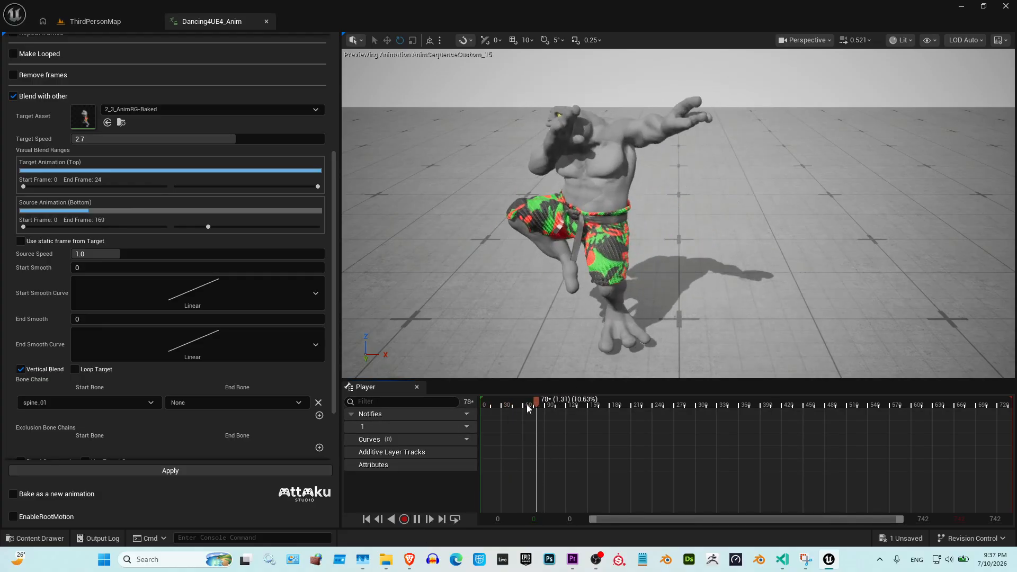
Step: Slow the target speed to 0.25, extend the source blend range's end to frame 297, and play the blend
left_click_drag(202, 143, 35, 143)
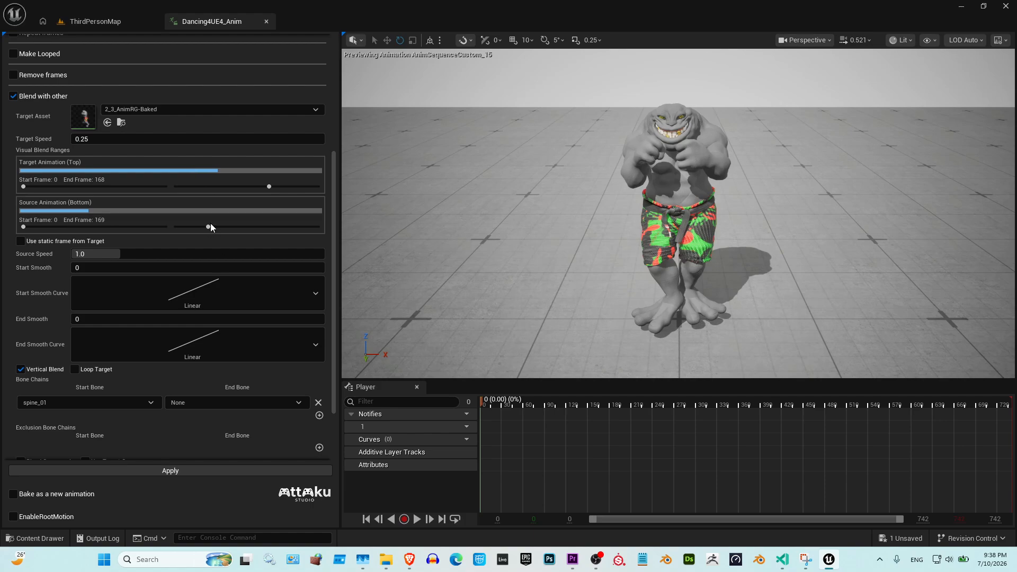
left_click_drag(209, 227, 232, 231)
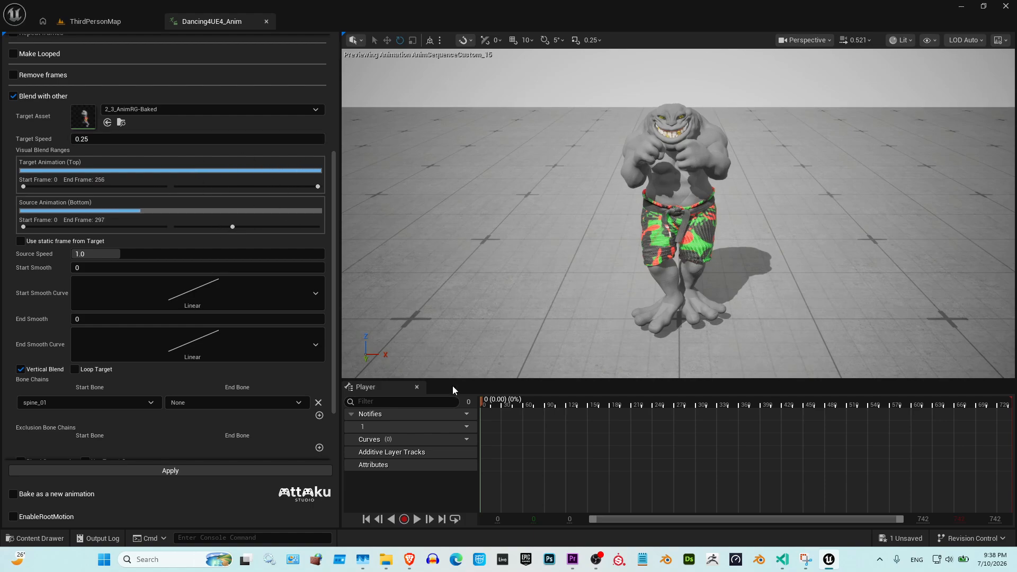
left_click(416, 522)
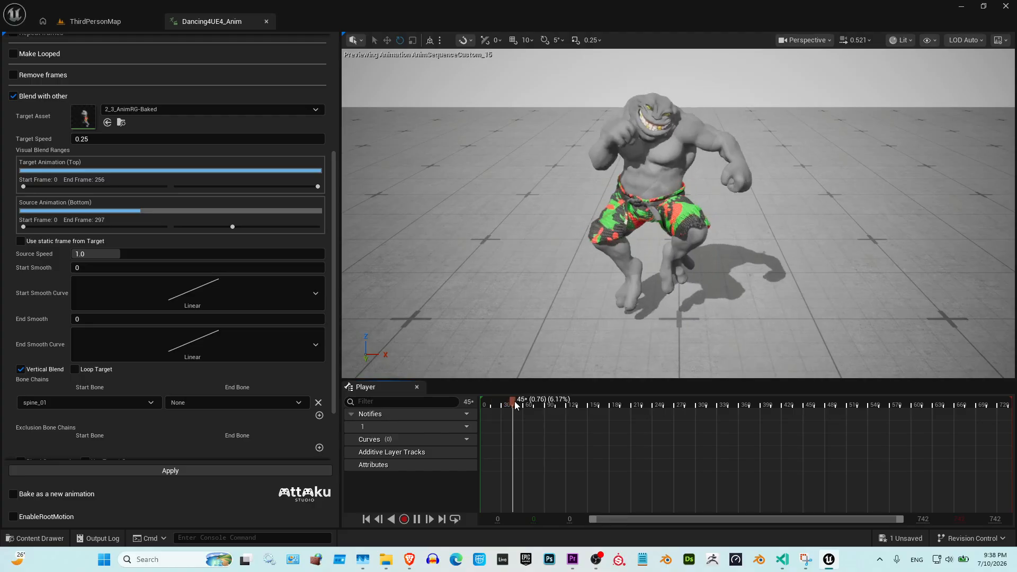
left_click(132, 139)
key("Return")
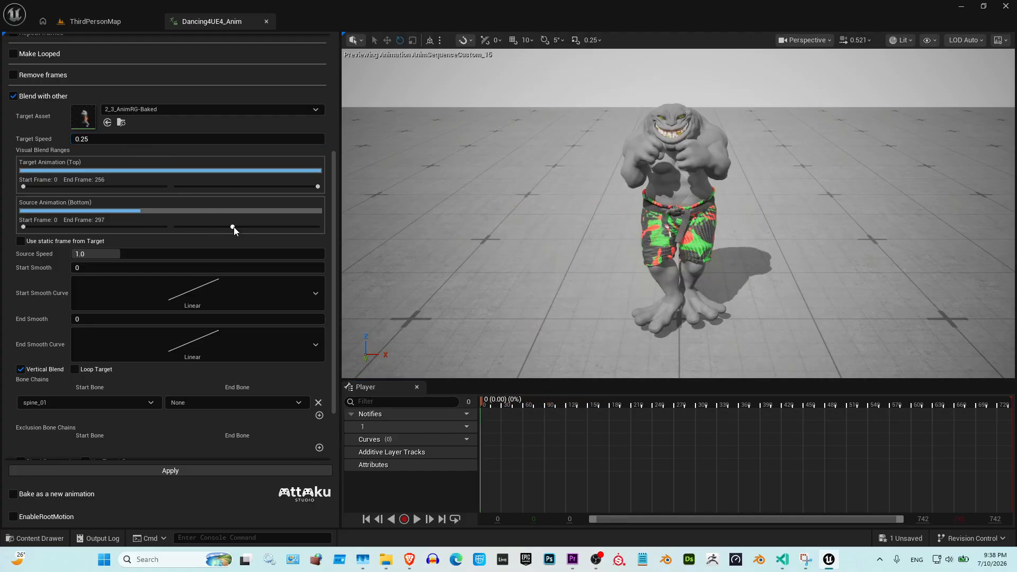
Step: Set the source speed to 0.85 and adjust the target speed to 1.45
left_click_drag(119, 253, 111, 253)
left_click_drag(91, 139, 104, 138)
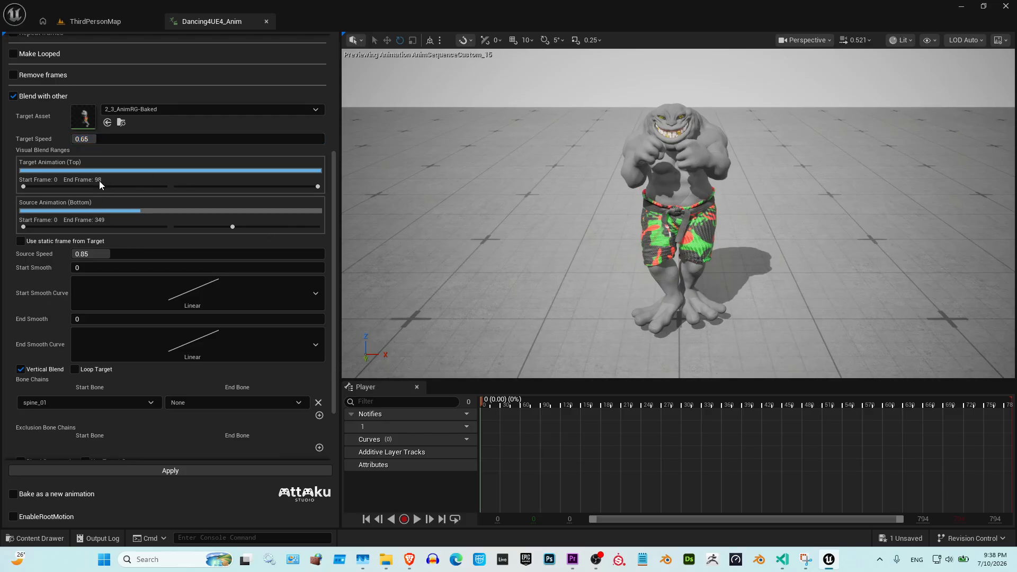
left_click_drag(100, 139, 158, 138)
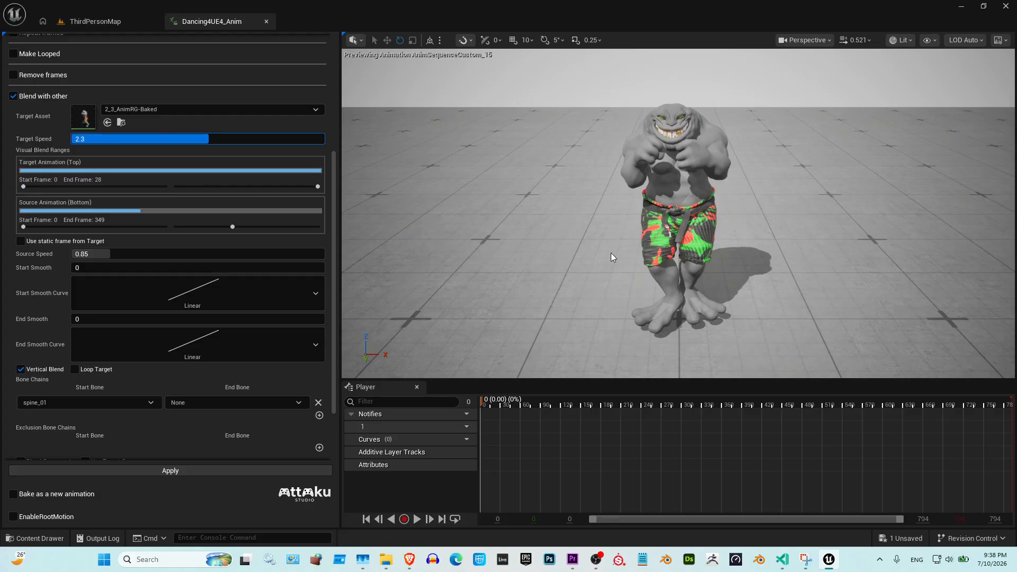
left_click_drag(100, 139, 56, 139)
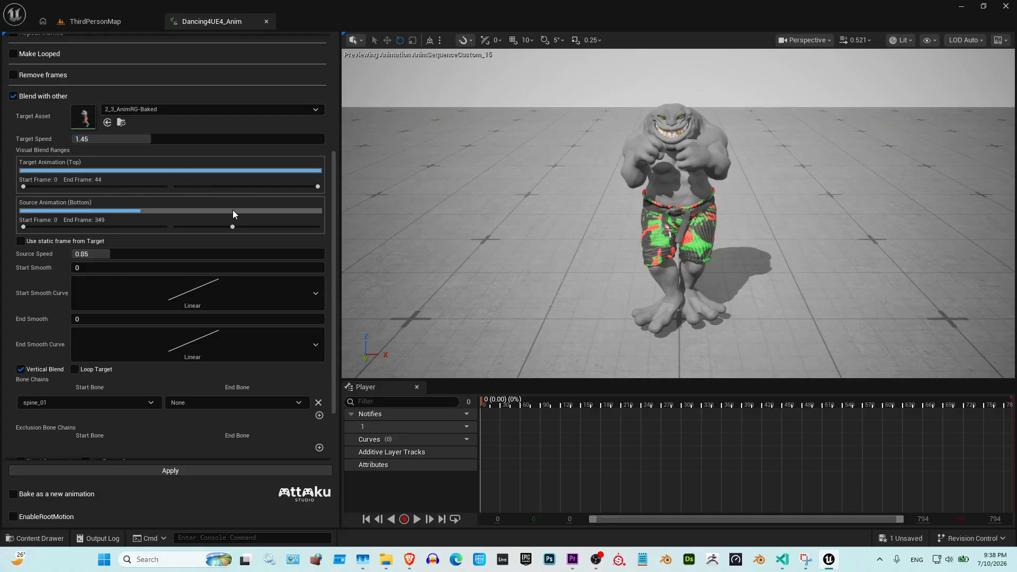
Step: Extend the source blend range's end to frame 873, move its start to frame 172, and adjust its end to 570 and finally 831
left_click_drag(233, 226, 333, 228)
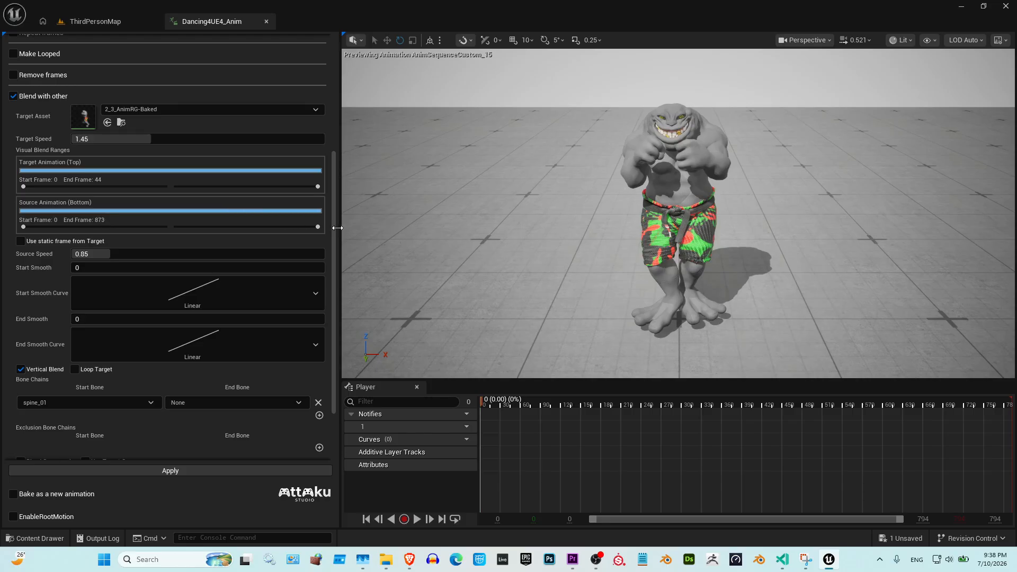
left_click_drag(23, 227, 50, 229)
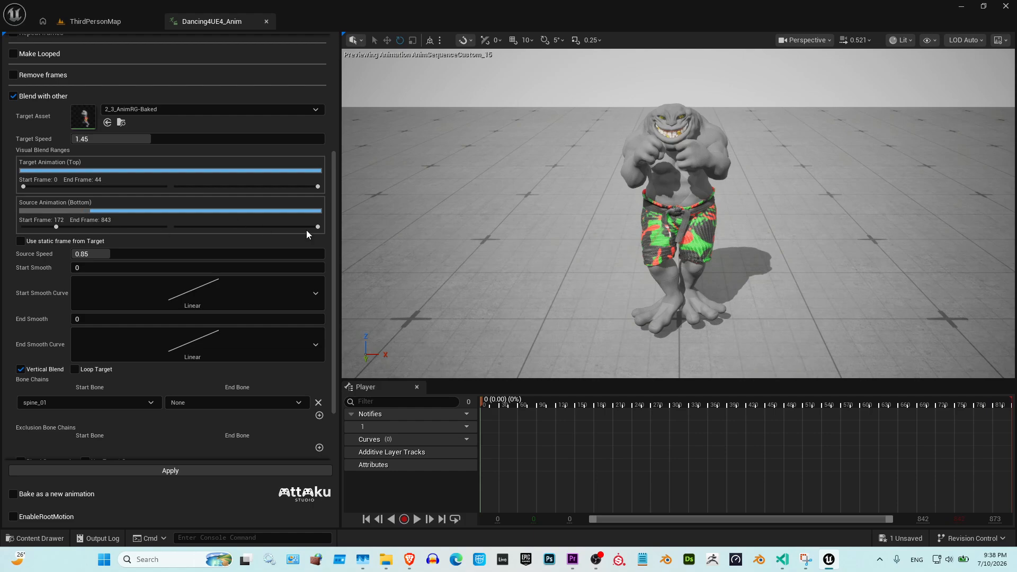
left_click_drag(318, 227, 274, 228)
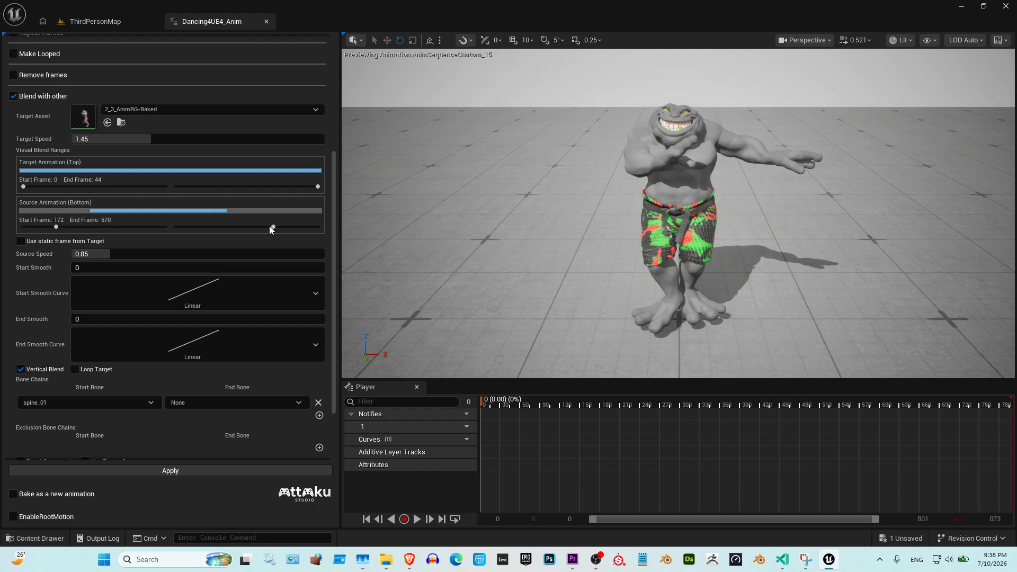
left_click_drag(273, 227, 316, 227)
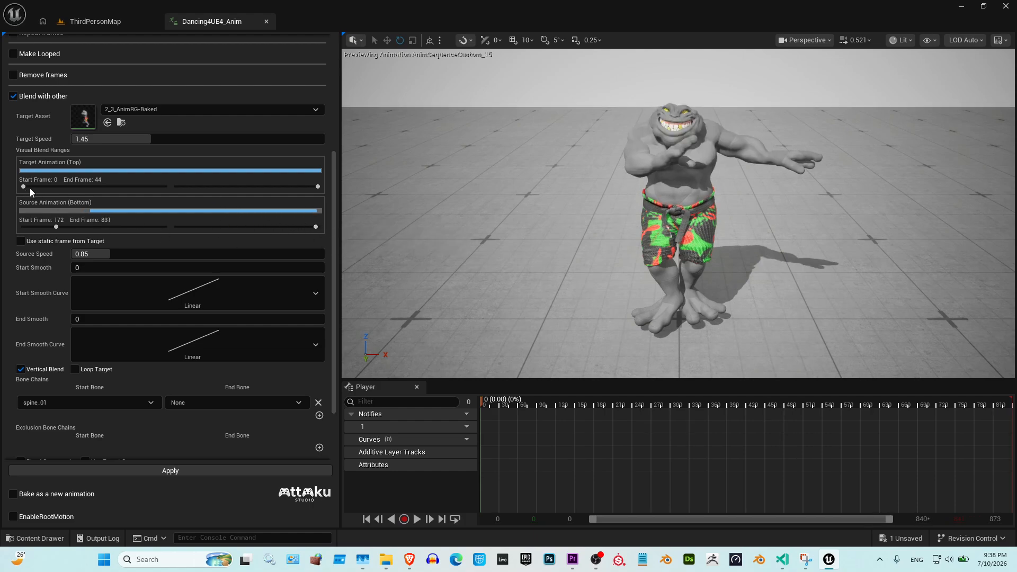
Step: Shift the target blend range's start to frame 10, return the source range's start to frame 0, and restore the target range to frames 0–44
left_click_drag(24, 187, 64, 188)
left_click_drag(56, 226, 16, 226)
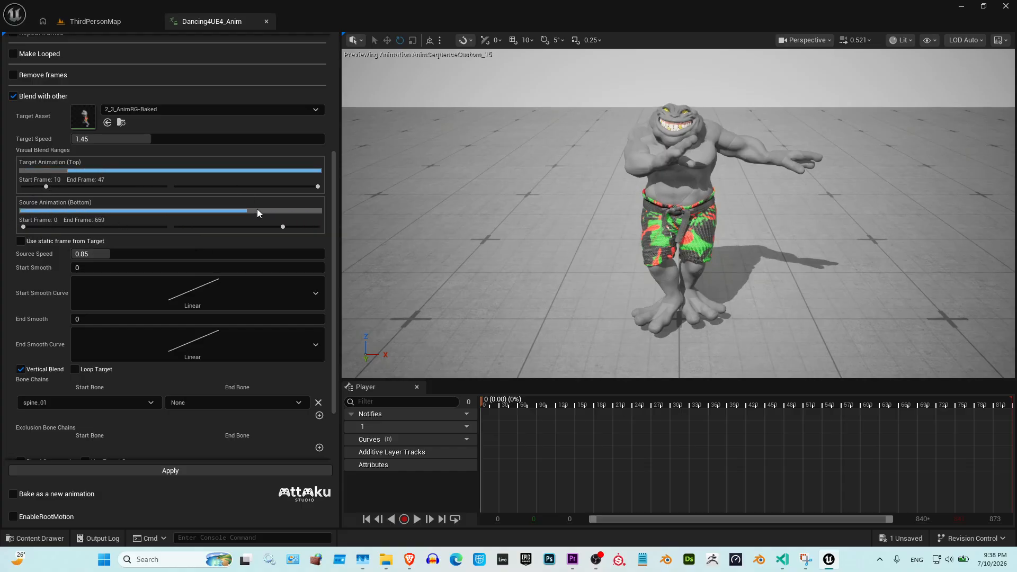
left_click_drag(318, 187, 298, 188)
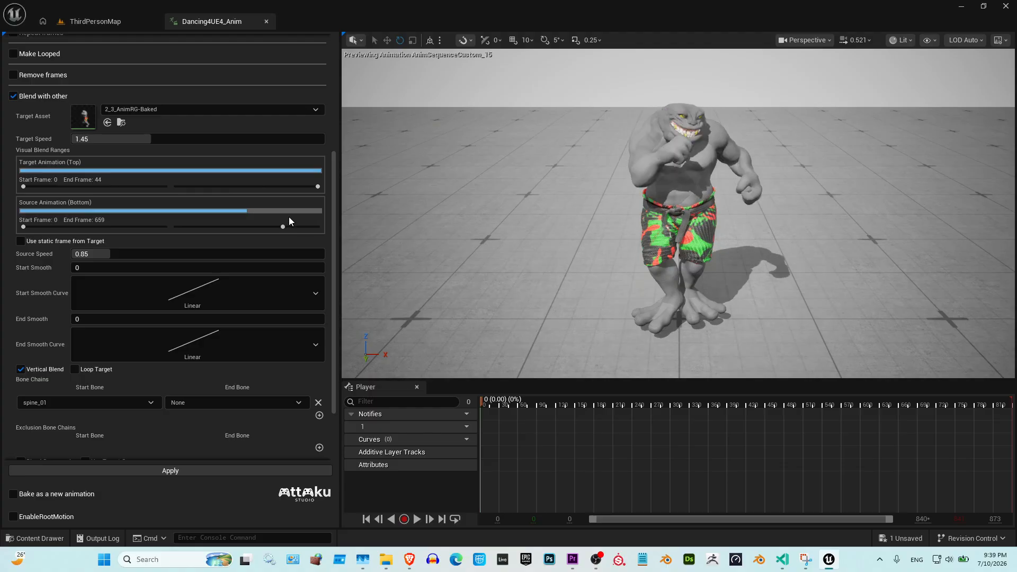
Step: Shorten the source blend range to frames 0–16, place the target range at frames 16–33, and scrub the preview back to the start
left_click_drag(284, 227, 179, 227)
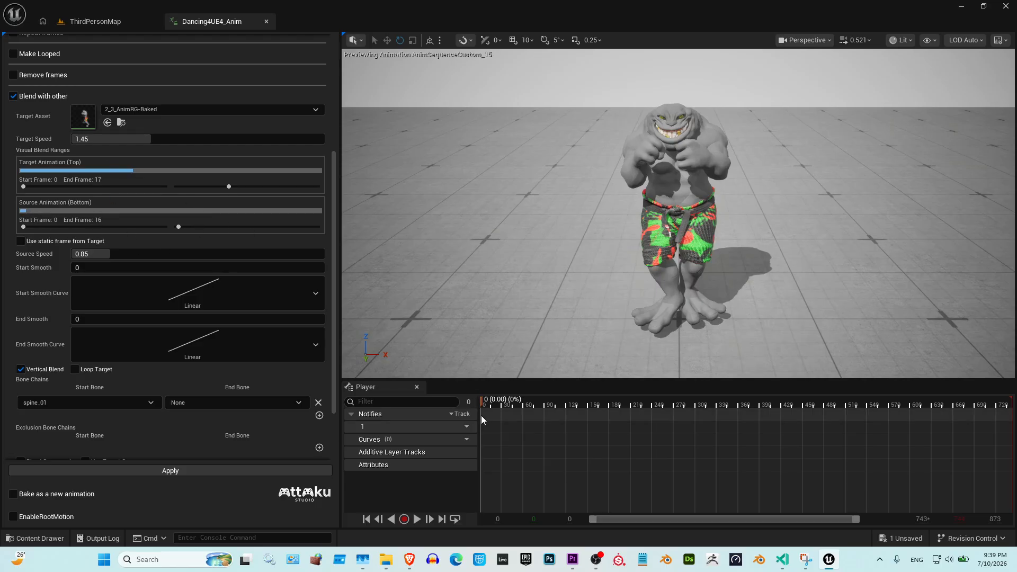
mouse_move(483, 406)
left_mouse_down()
mouse_move(548, 406)
mouse_move(468, 404)
mouse_move(500, 405)
left_mouse_up()
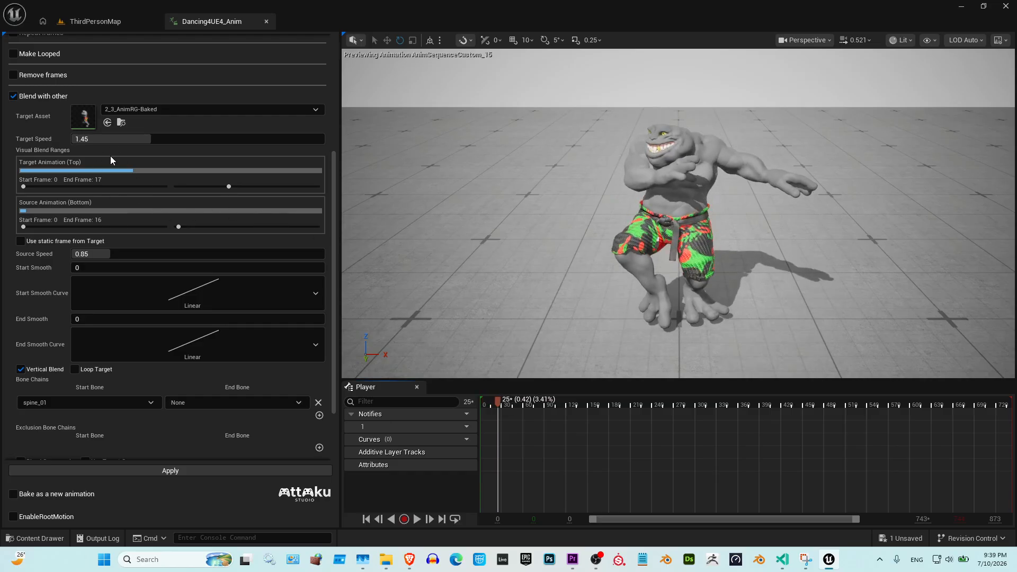
left_click_drag(24, 186, 60, 186)
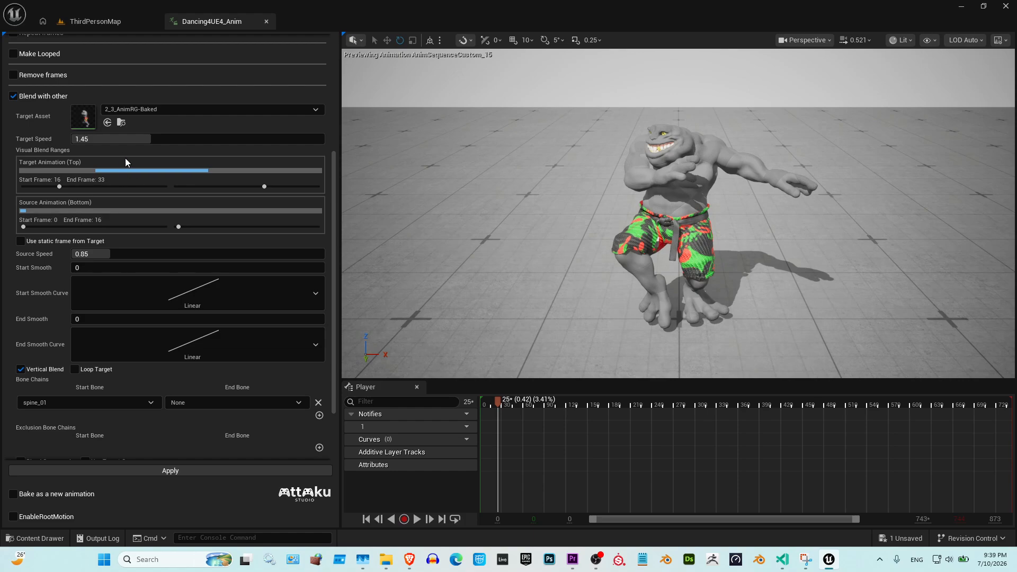
left_click_drag(496, 402, 469, 408)
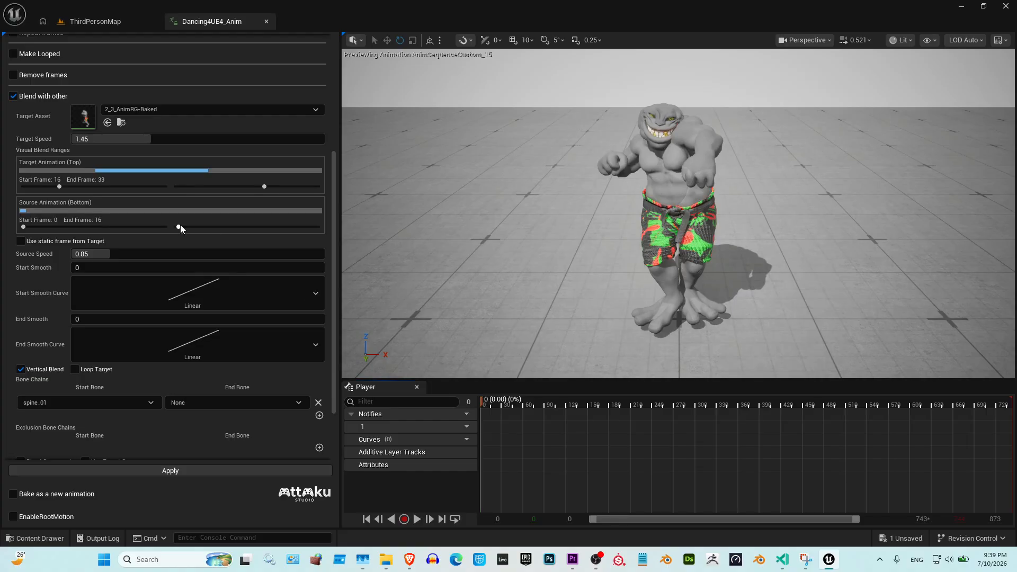
Step: Extend the source blend range's end to frame 873 and return the target range's start to frame 0
left_click_drag(178, 227, 310, 227)
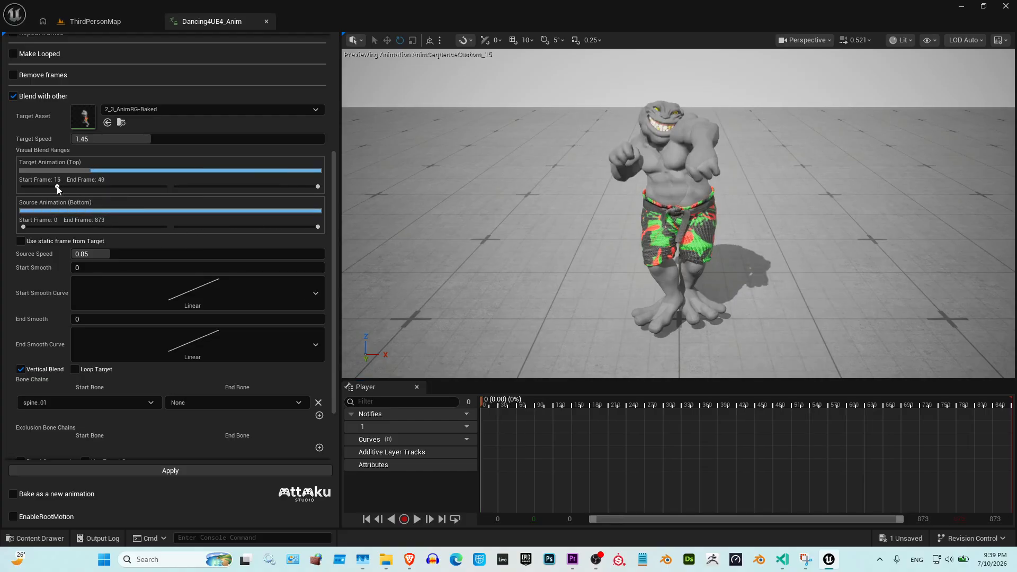
left_click_drag(55, 187, 4, 189)
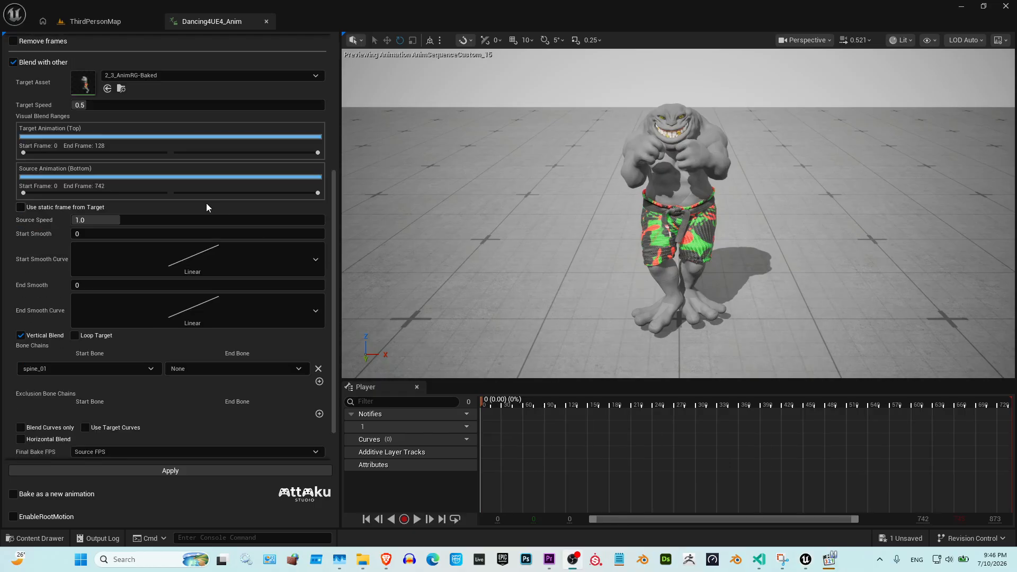
Step: Enable Loop Target with 6 loops and scrub the preview to about frame 468
scroll(209, 202, "up", 3)
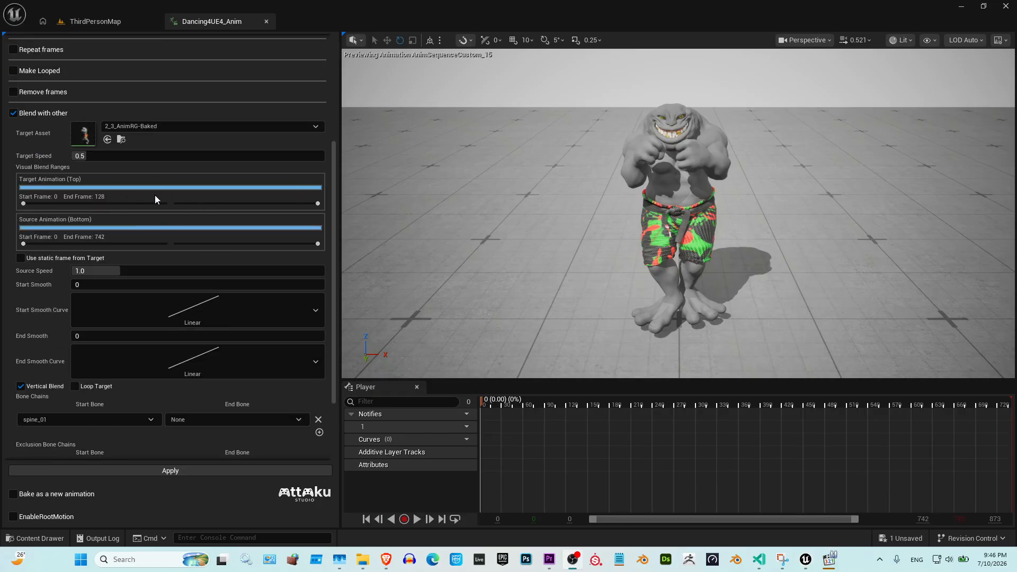
scroll(80, 361, "down", 2)
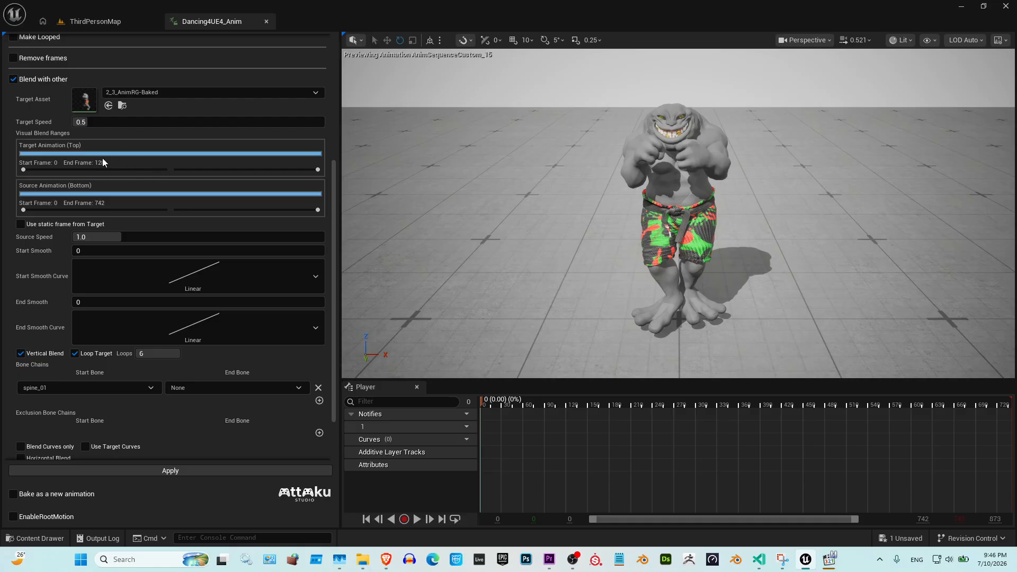
left_click_drag(679, 419, 816, 418)
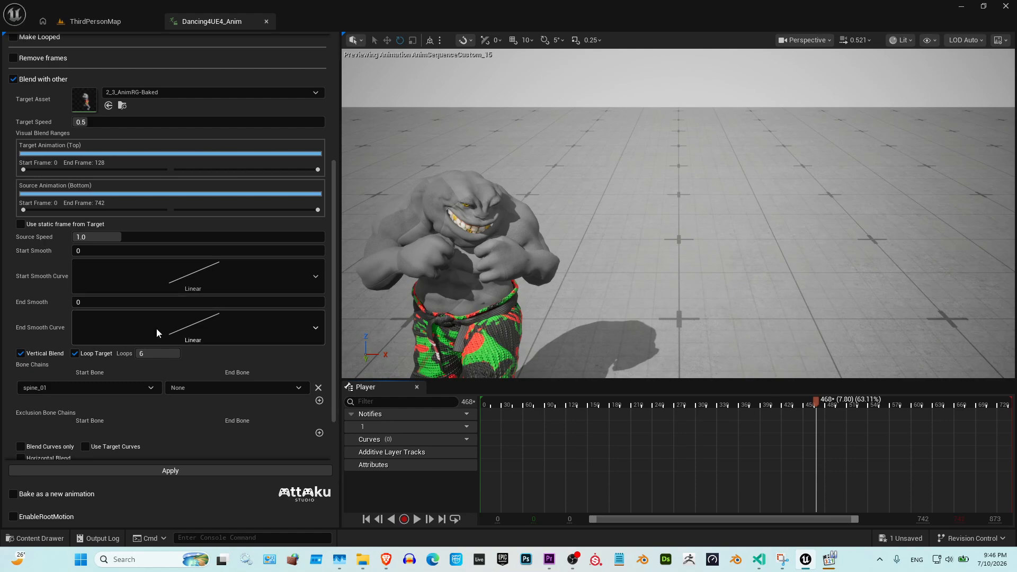
Step: Raise the target speed to 2.05, set the loop count to 24, and play the looped blend from the start
left_click_drag(104, 122, 192, 122)
left_click_drag(503, 407, 452, 412)
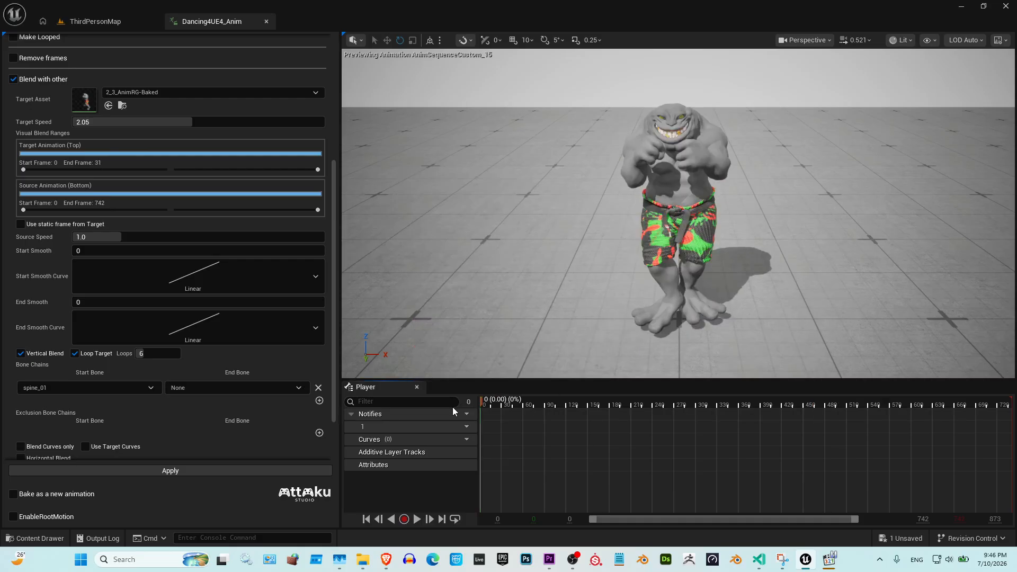
left_click_drag(160, 355, 175, 355)
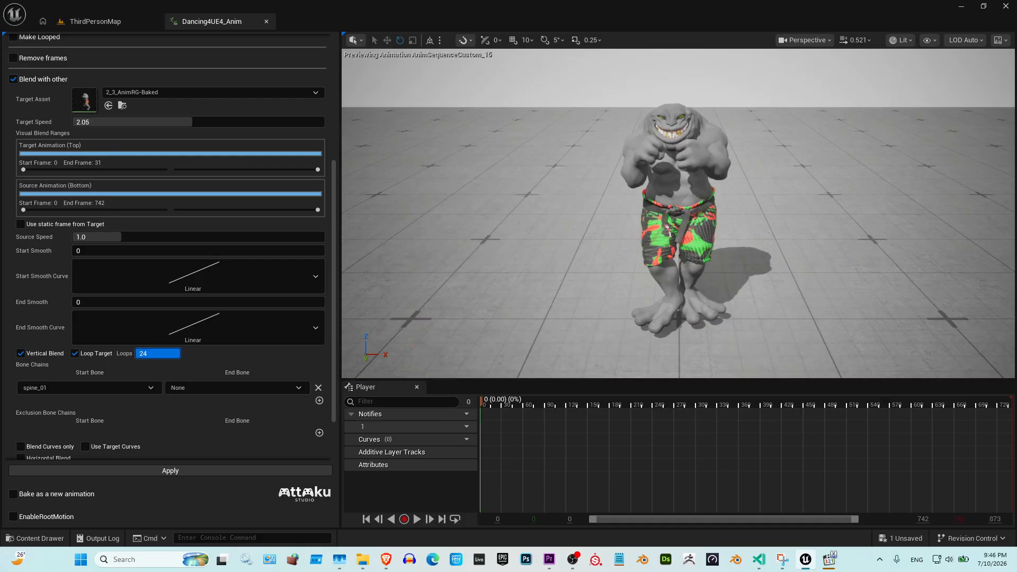
left_click_drag(463, 344, 463, 344)
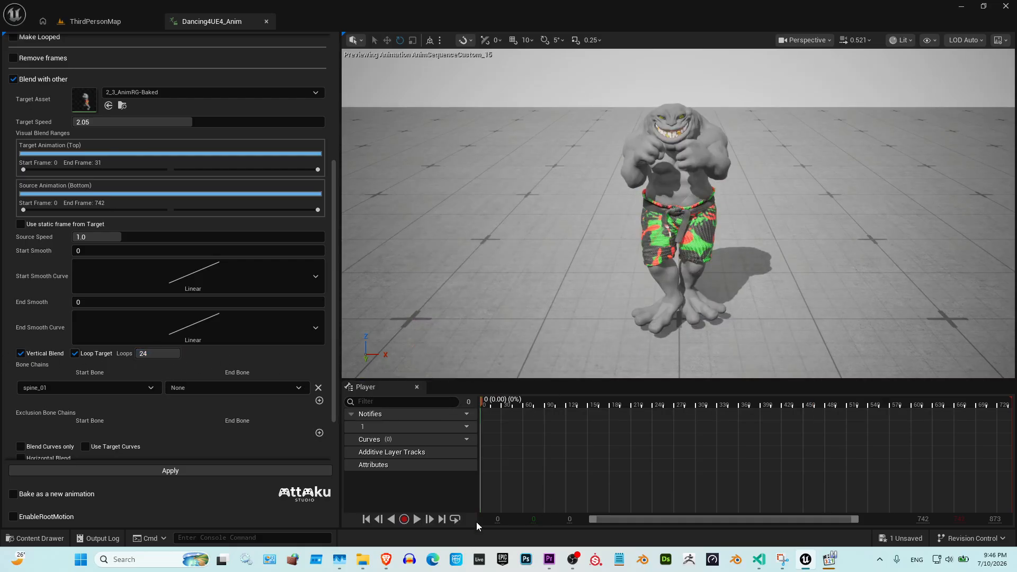
left_click(417, 519)
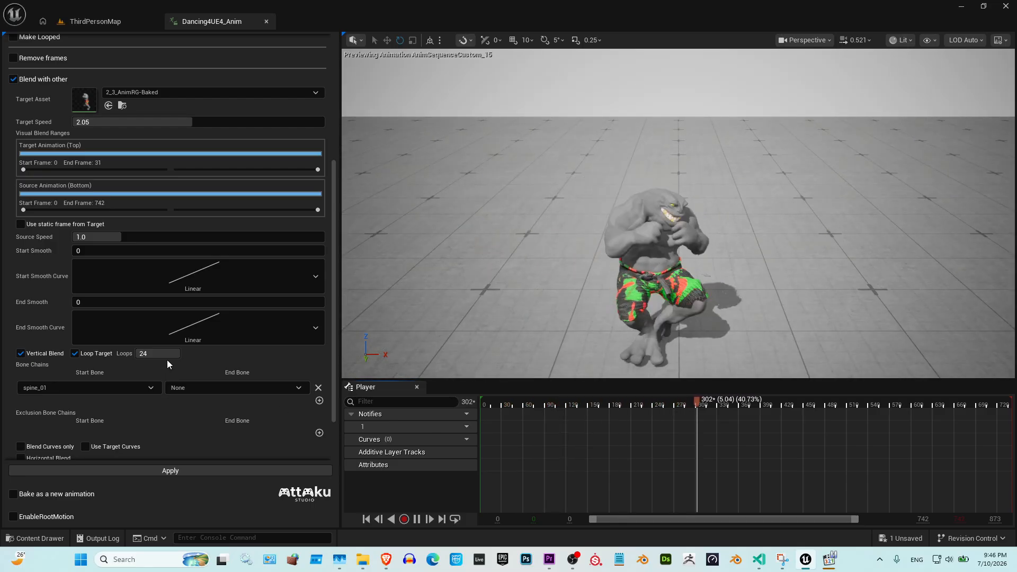
Step: Reduce the loop count to 3 and slow the target speed to 0.4 and finally 0.3
left_click_drag(168, 354, 146, 354)
left_click_drag(175, 122, 85, 121)
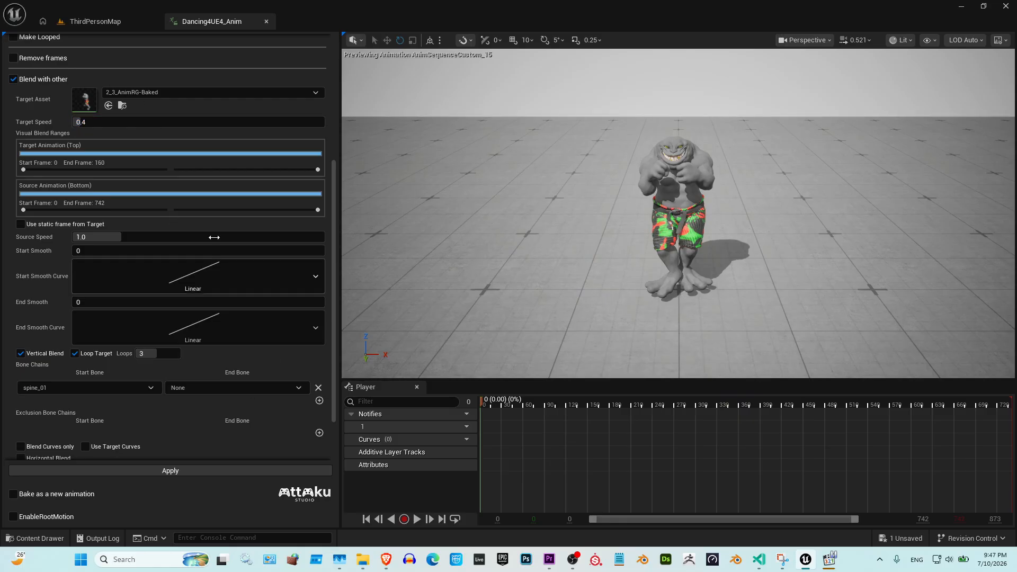
left_click_drag(78, 122, 73, 121)
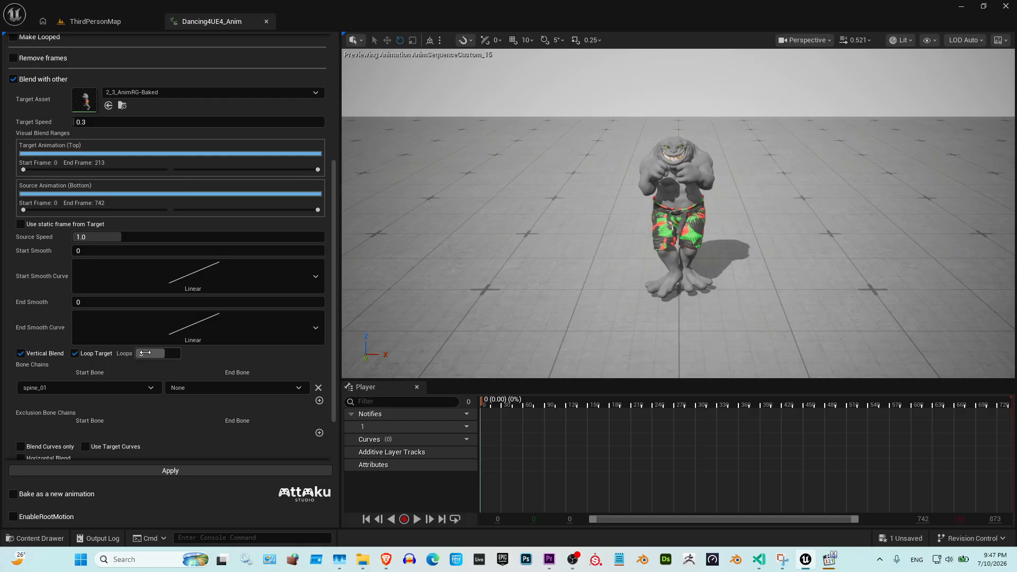
Step: Turn off Loop Target and enable using a static frame from the target animation
scroll(74, 290, "down", 2)
left_click(75, 290)
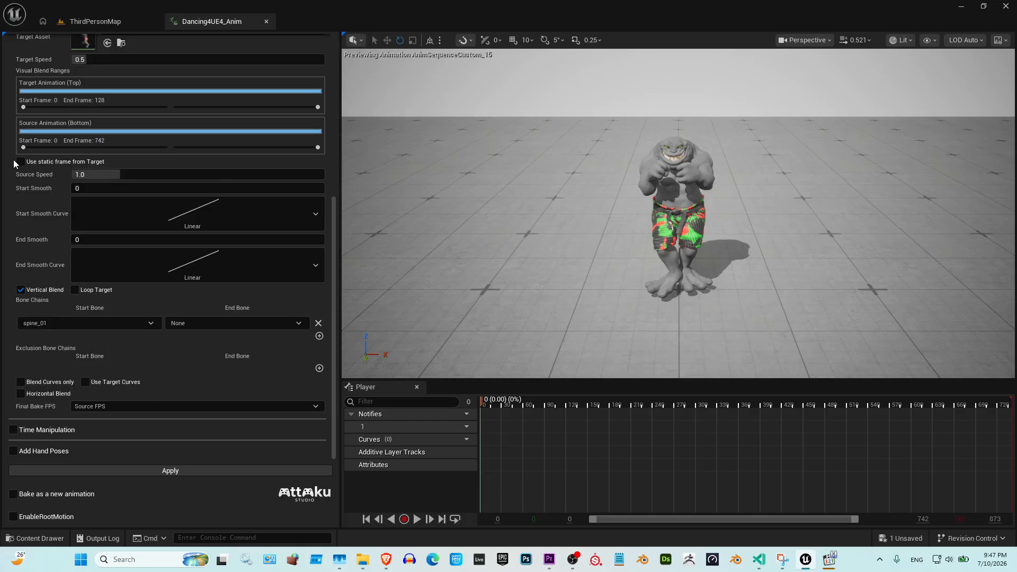
left_click(72, 162)
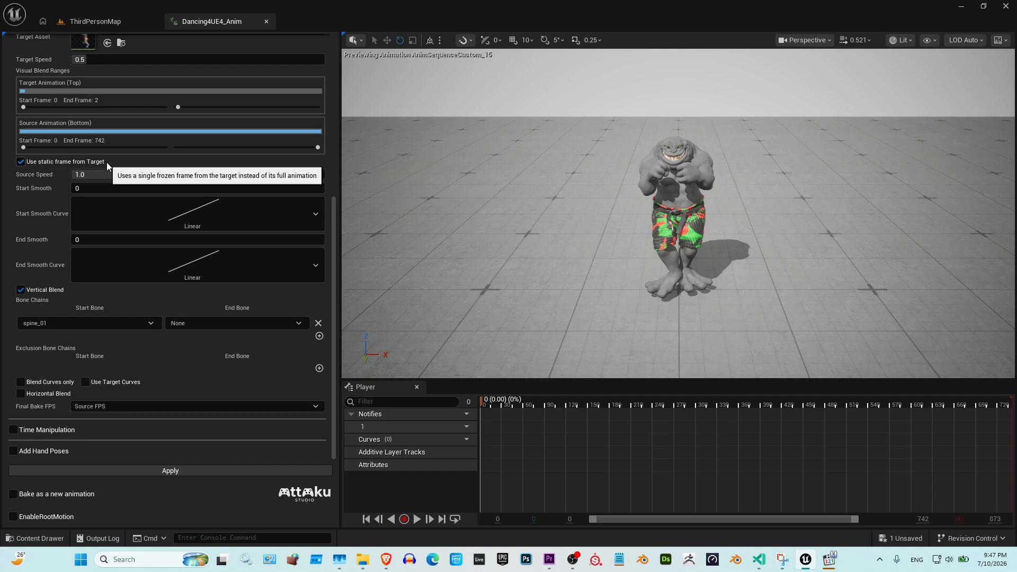
Step: Try static target poses at frames 28–30 and 40–42, scrub the preview, and settle on frames 26–28
scroll(163, 198, "up", 2)
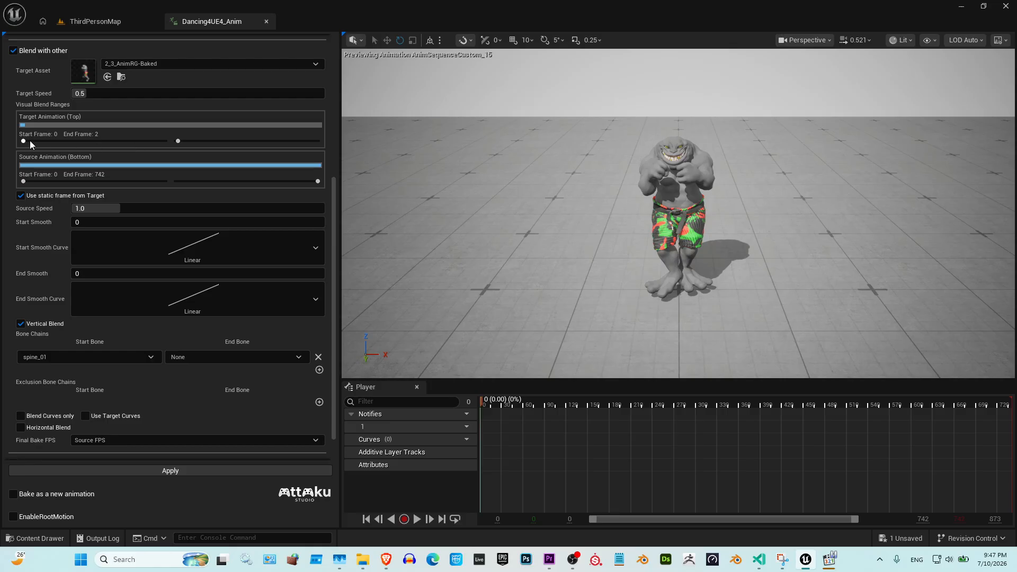
left_click_drag(30, 141, 39, 140)
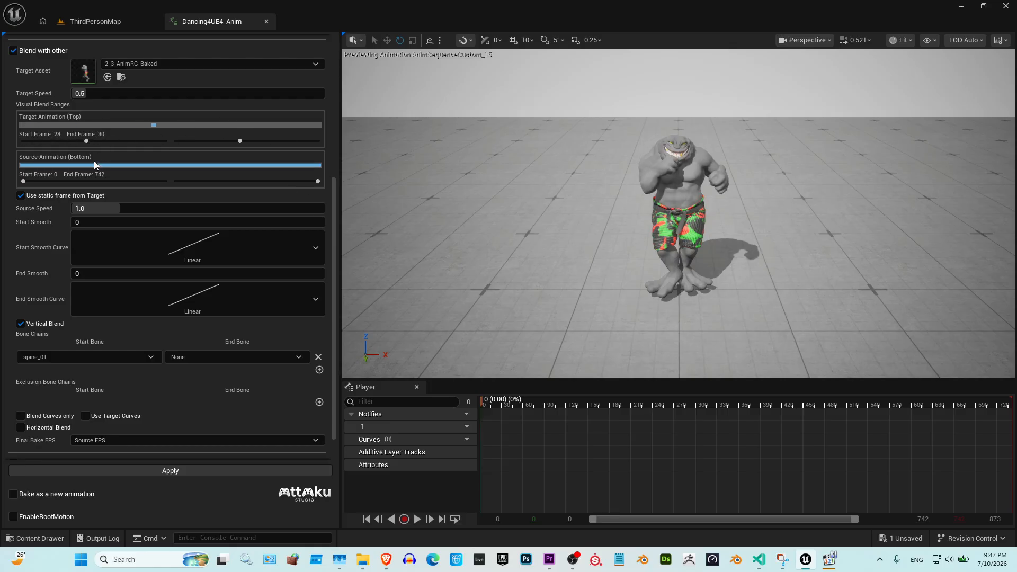
left_click_drag(86, 141, 113, 141)
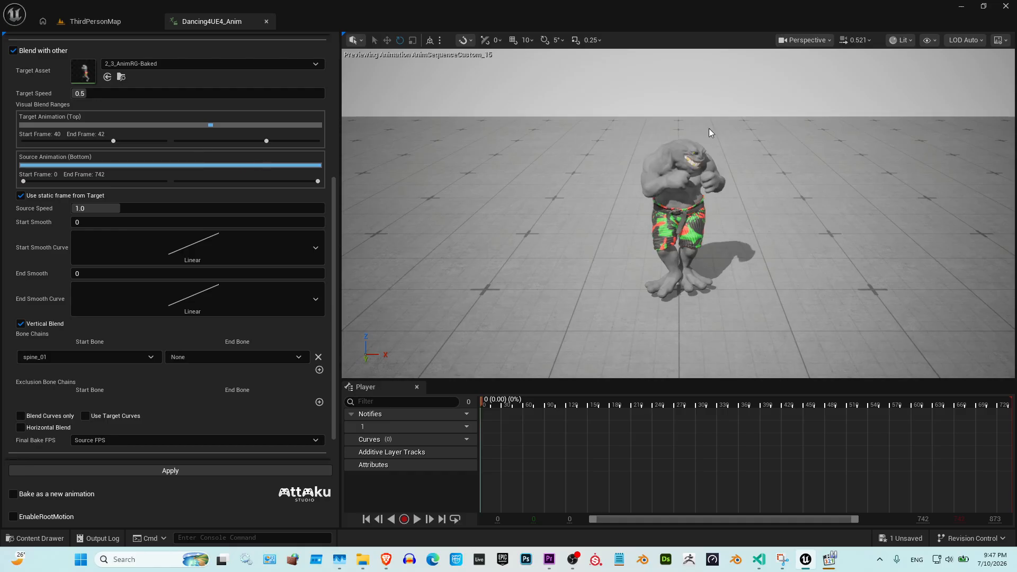
left_click_drag(532, 414, 459, 433)
left_click_drag(210, 125, 142, 117)
Step: Change the bone chain's start bone to hand_l and scrub through the preview of the static blend
scroll(141, 212, "down", 3)
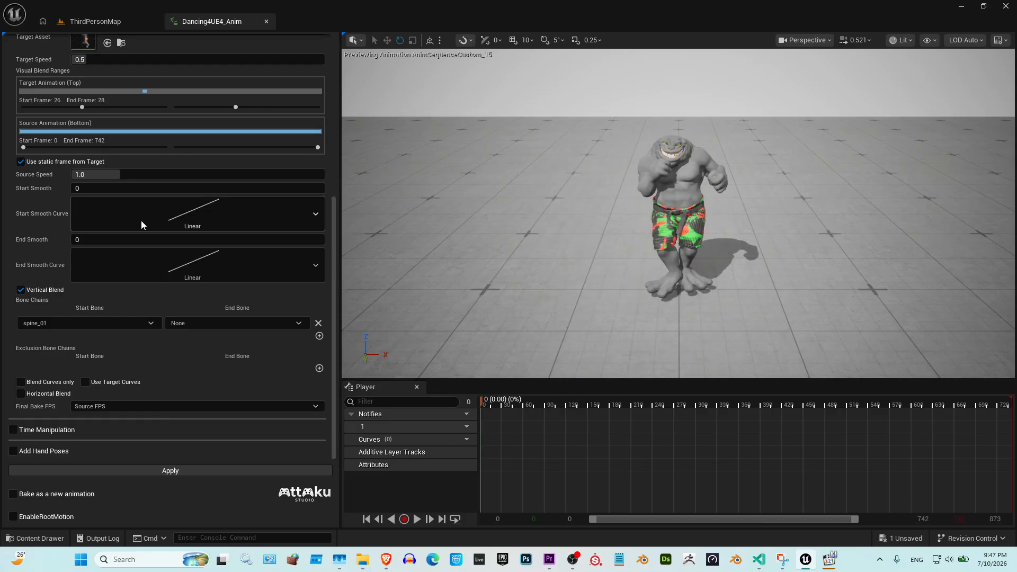
left_click(132, 327)
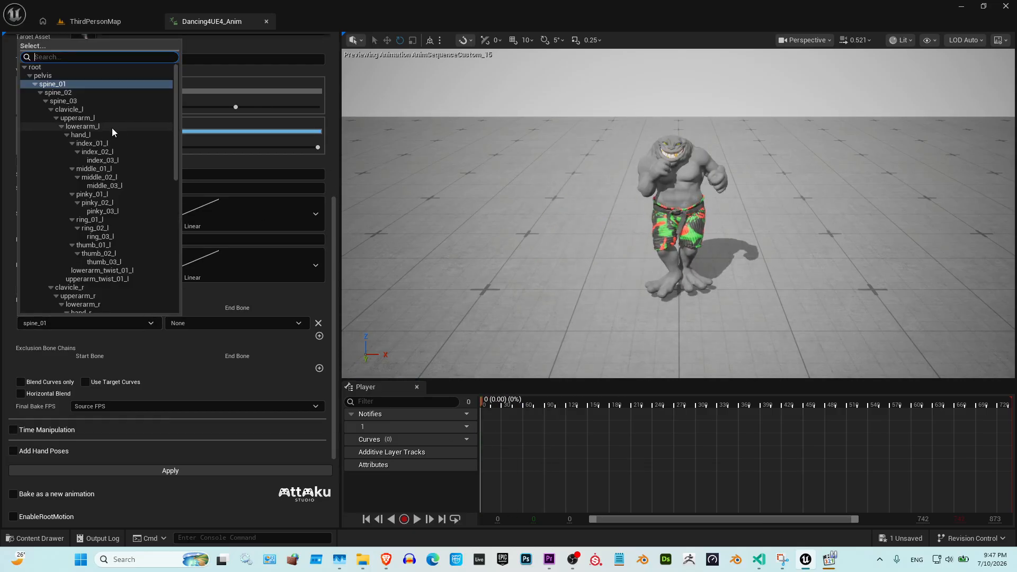
left_click(82, 135)
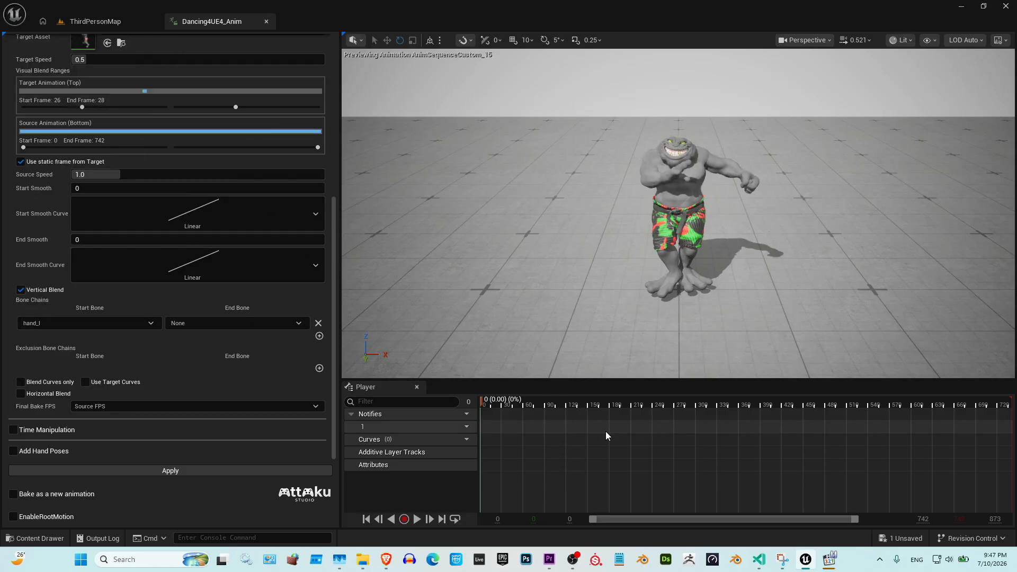
left_click_drag(499, 406, 643, 409)
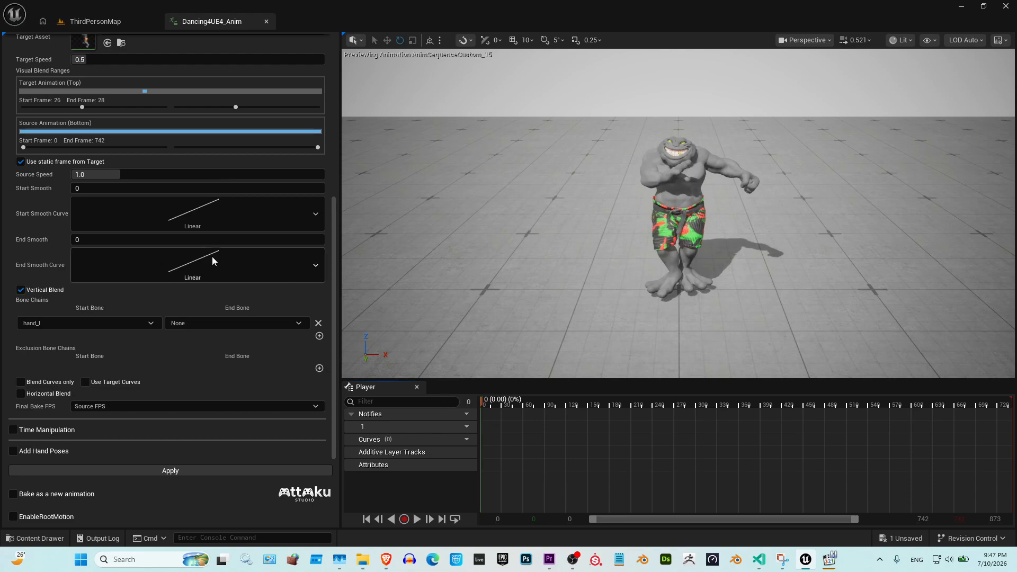
Step: Move the static target range back to frames 0–2 and set the bone chain's start bone to spine_01
scroll(134, 214, "up", 2)
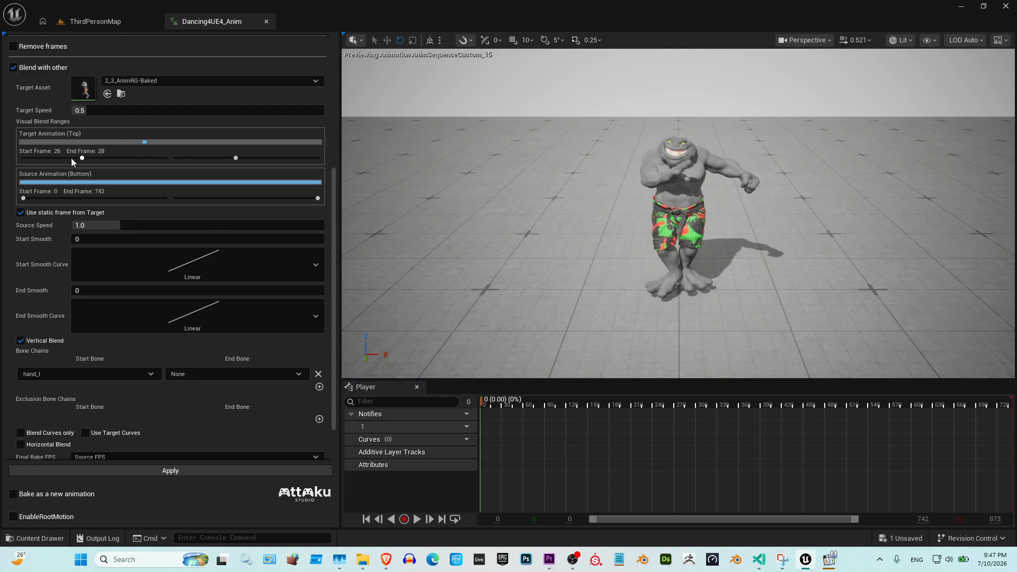
left_click_drag(73, 158, 27, 158)
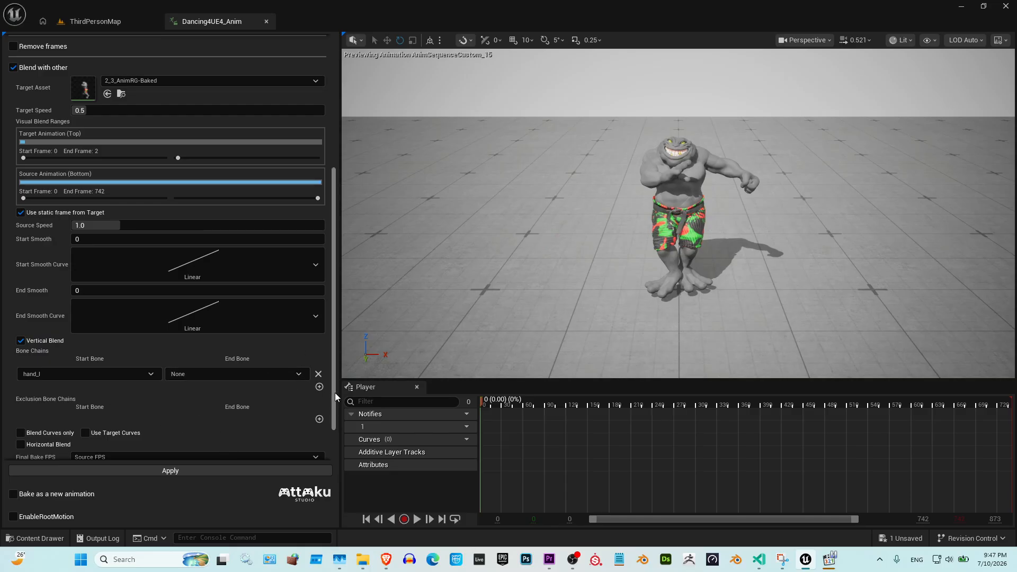
left_click_drag(335, 393, 328, 421)
left_click(110, 325)
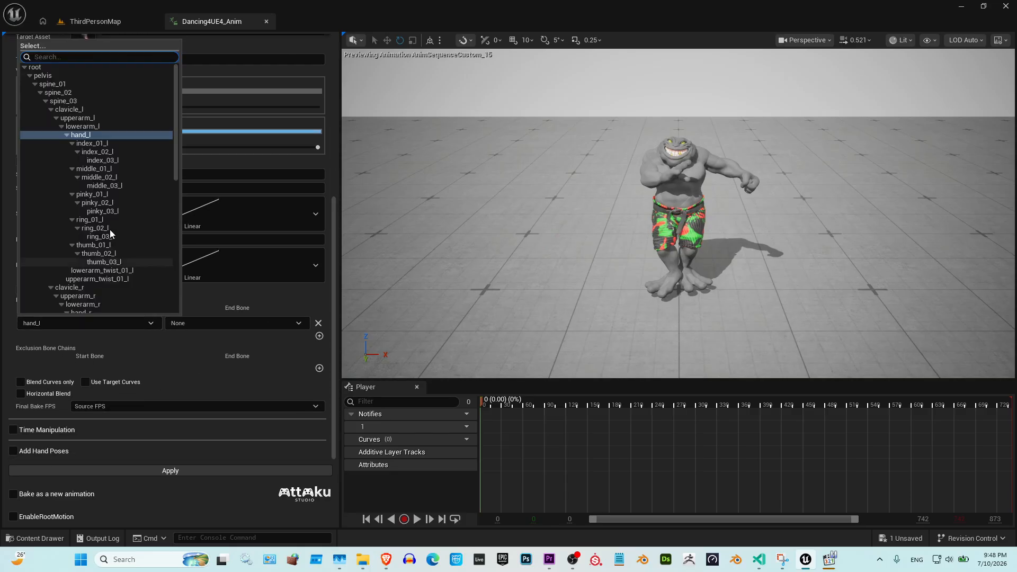
left_click(55, 84)
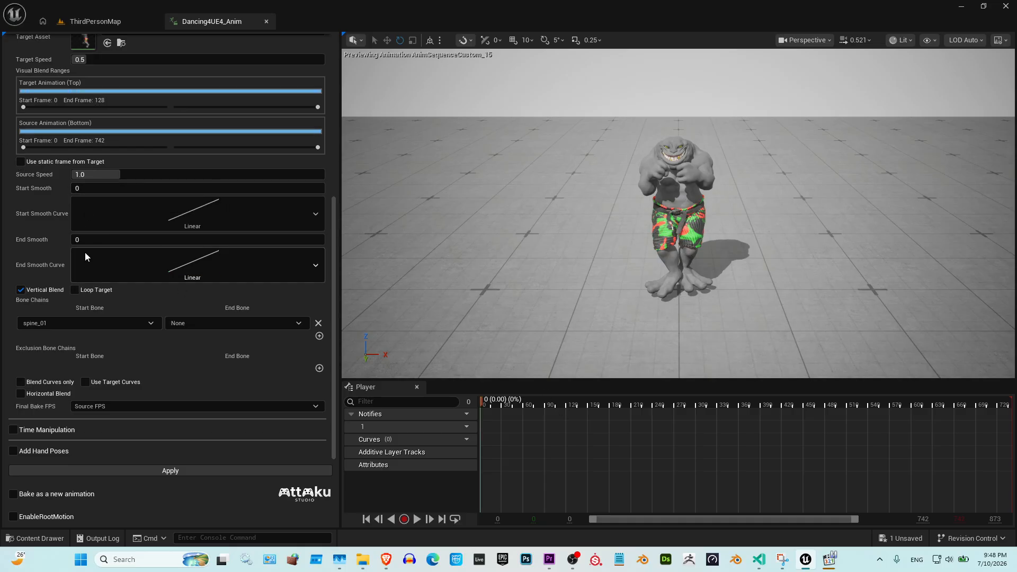
Step: Set the blend's start smoothing to 14
left_click(106, 189)
type("14")
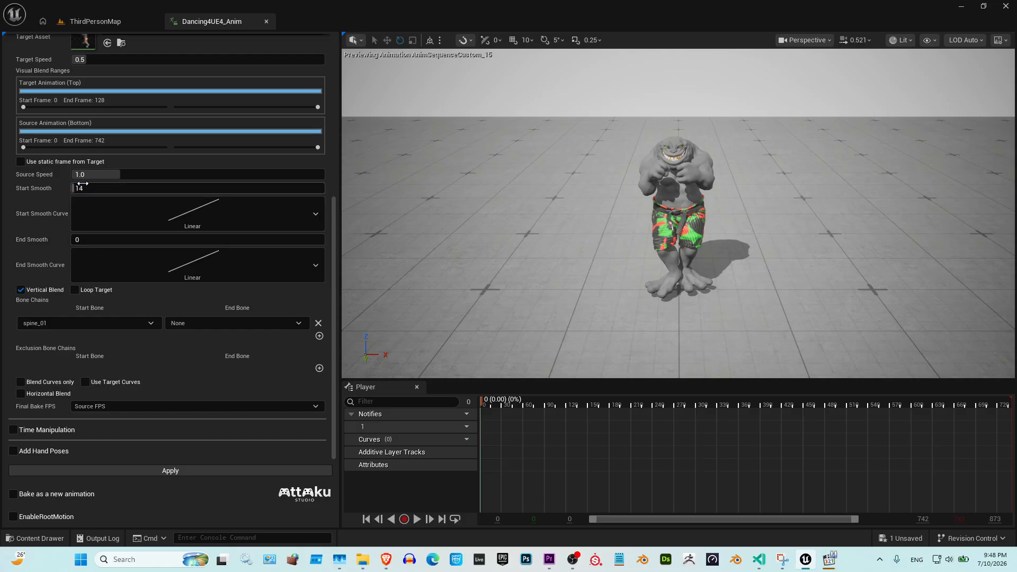
Step: Set the blend's end smoothing to 11
left_click(87, 236)
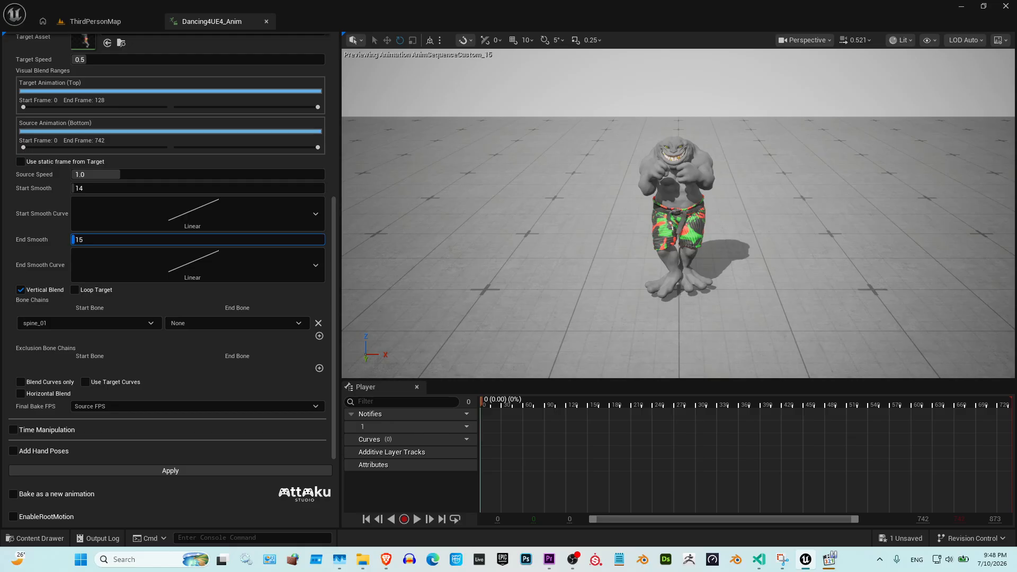
key("Return")
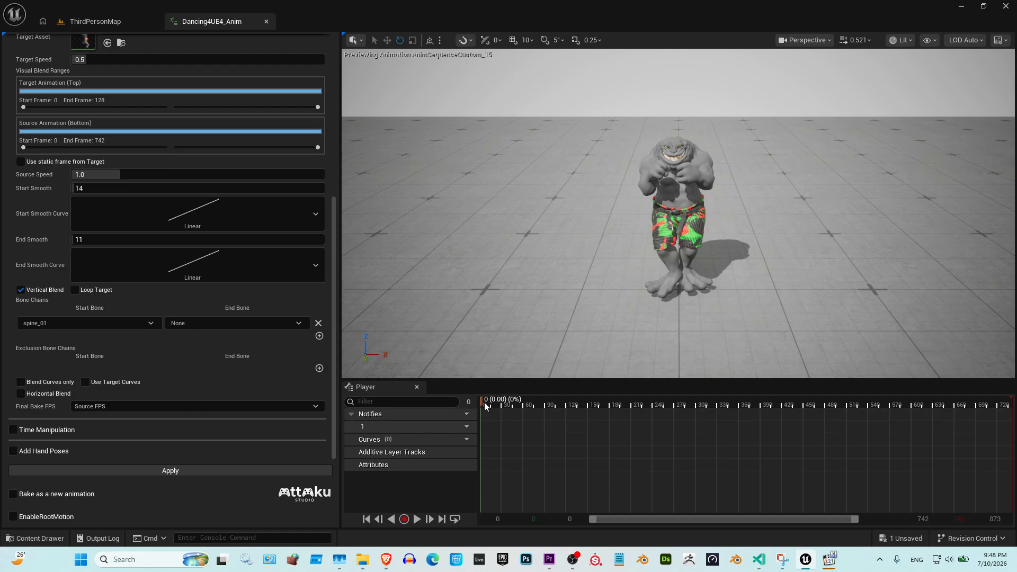
mouse_move(484, 403)
left_mouse_down()
mouse_move(497, 402)
mouse_move(479, 403)
left_mouse_up()
Step: Start the source animation's blend range at frame 202, then scrub and play the preview to check the transition
left_click_drag(25, 149, 62, 148)
left_click_drag(489, 402, 622, 424)
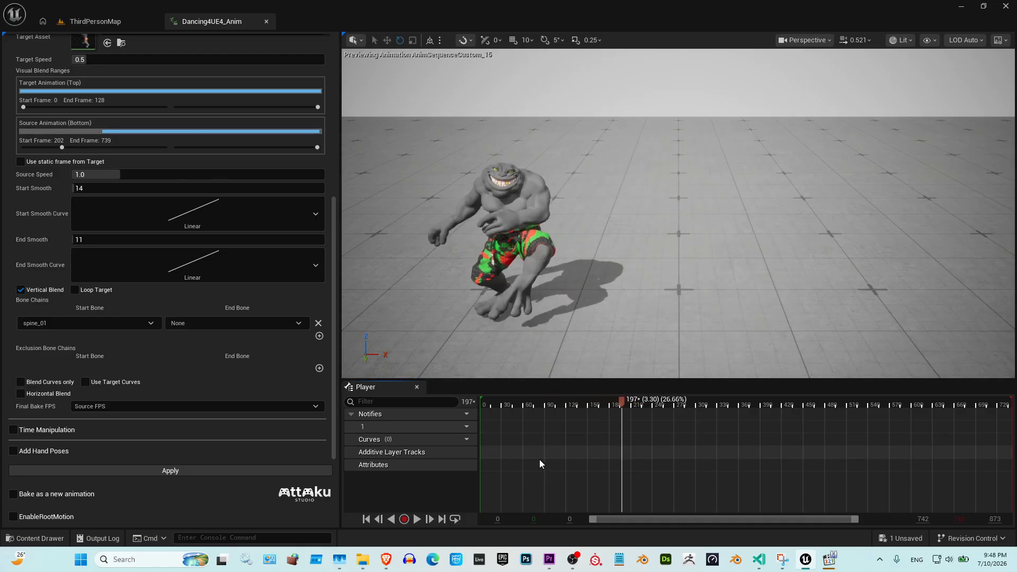
left_click(416, 519)
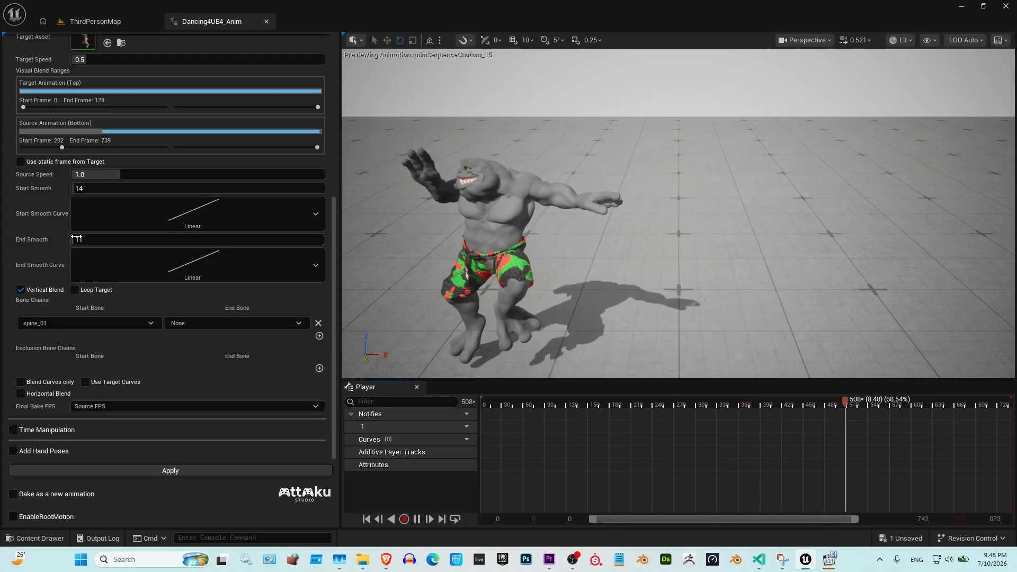
Step: End the source blend range at frame 505, raise the end smoothing to 74, and scrub through the transition
left_click_drag(315, 148, 272, 148)
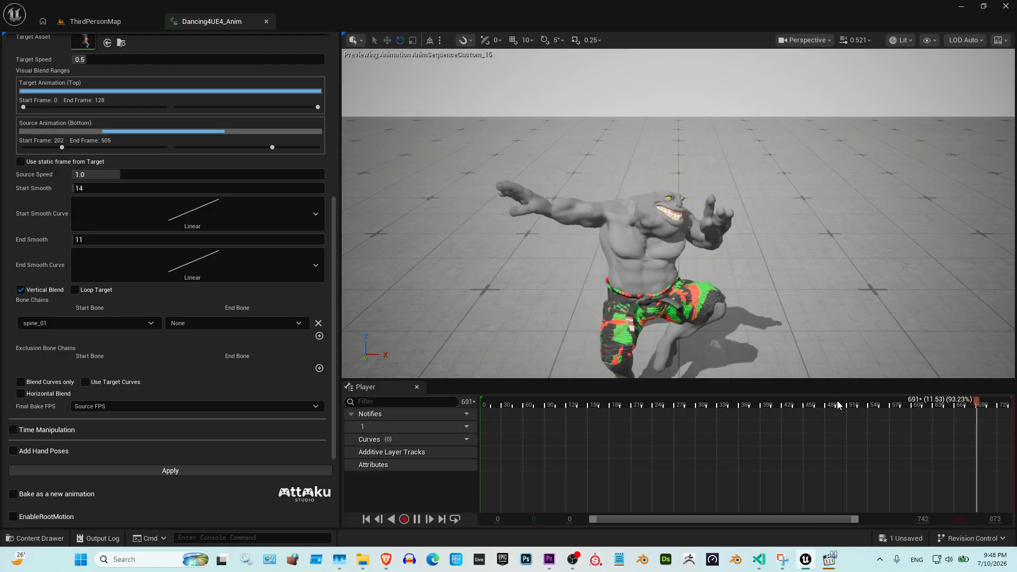
left_click(769, 407)
left_click_drag(769, 406, 725, 408)
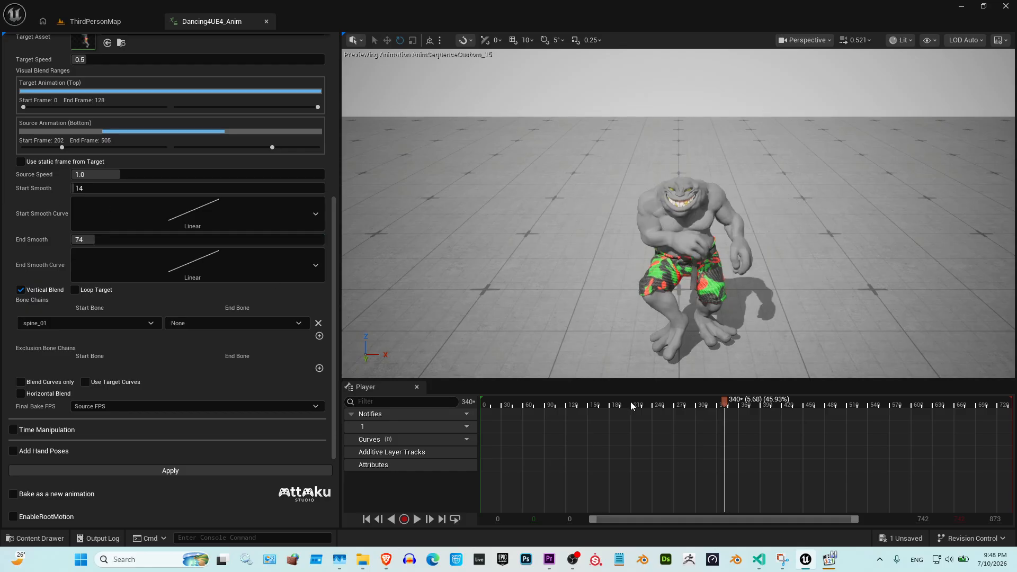
mouse_move(726, 408)
left_mouse_down()
mouse_move(692, 413)
mouse_move(770, 422)
mouse_move(738, 418)
left_mouse_up()
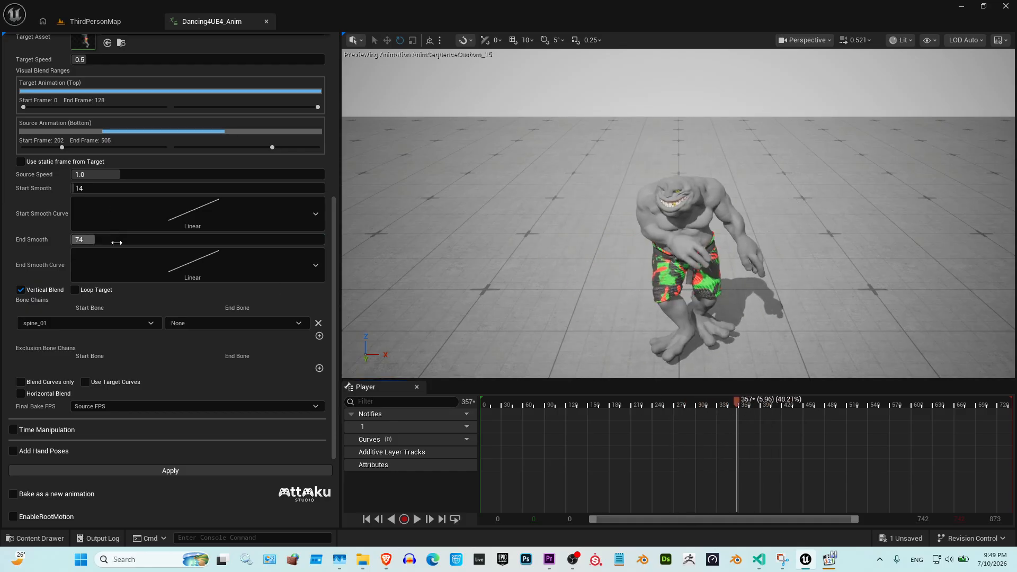
Step: Set the blend's end smoothing to 22, scrub the preview, and look over the available smoothing curve presets
left_click_drag(112, 243, 102, 243)
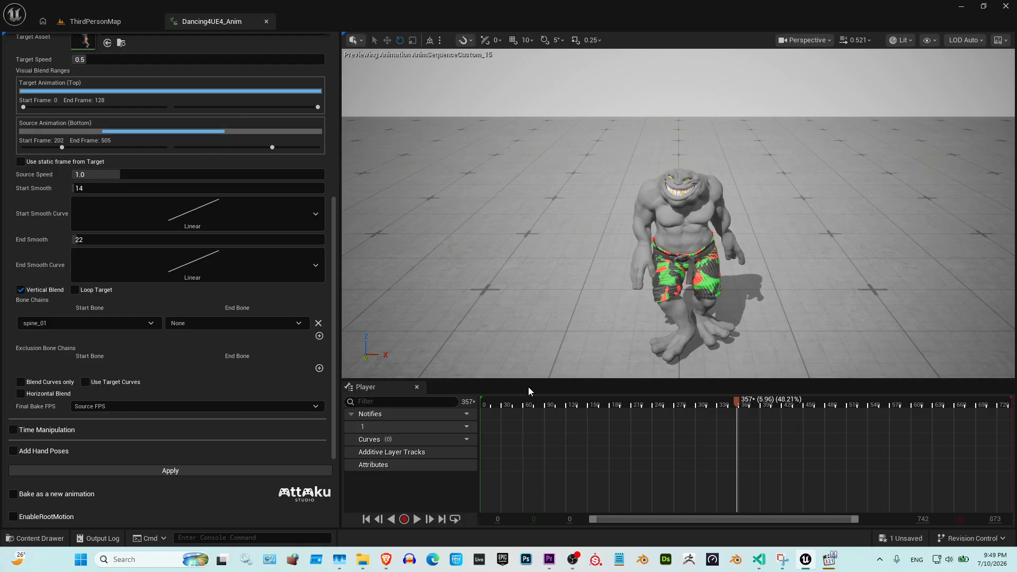
left_click_drag(594, 401, 642, 413)
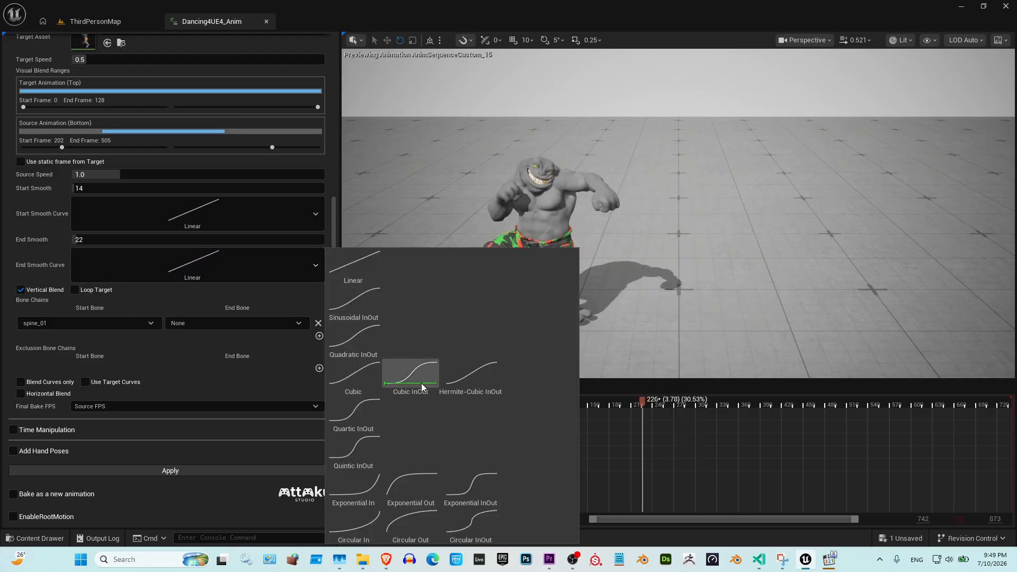
left_click(252, 308)
Step: Restore the source animation's blend range to frames 0–742
left_click_drag(119, 131, 16, 153)
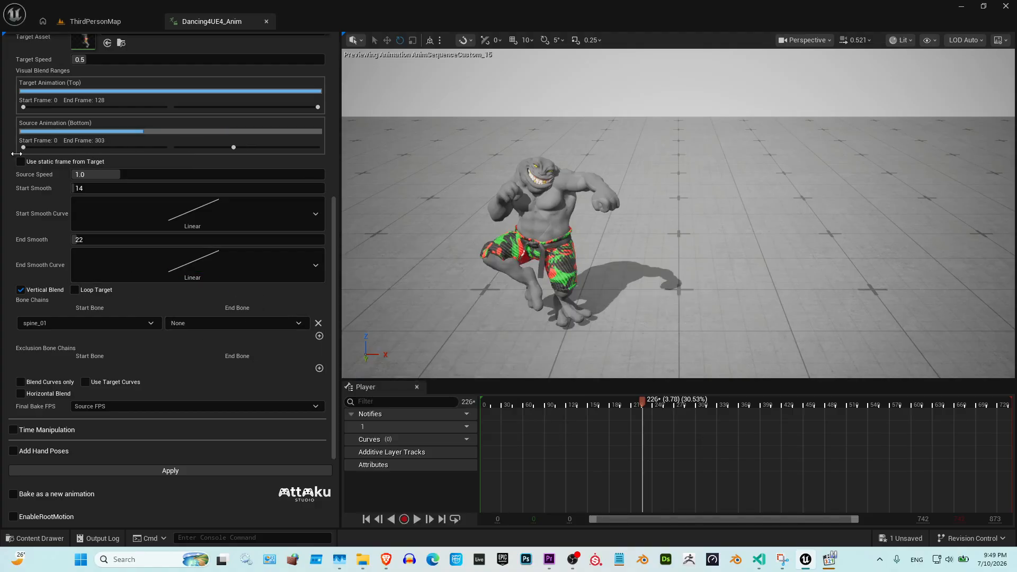
left_click_drag(236, 147, 320, 148)
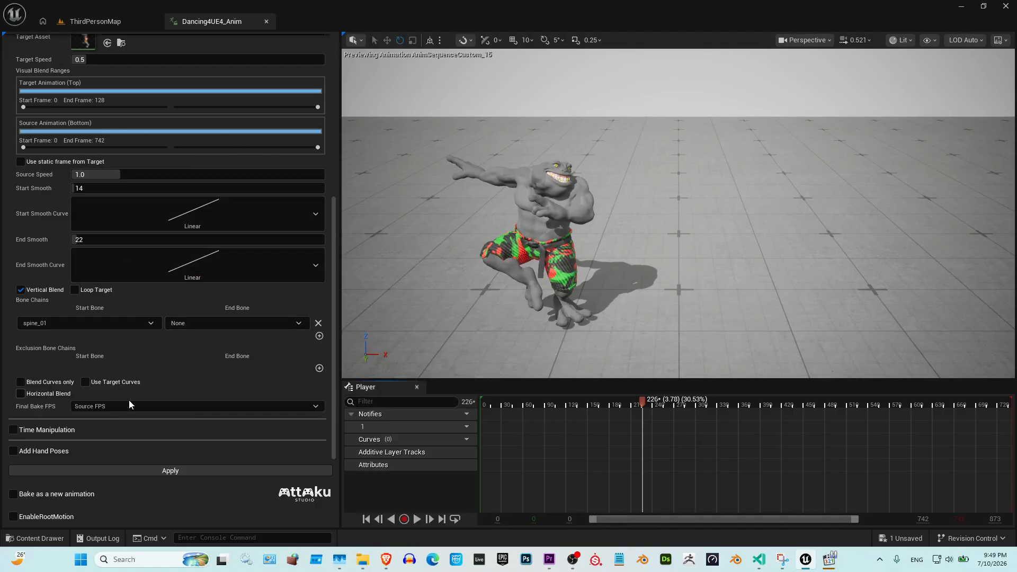
Step: Switch to the browser, sort the Attaku Studio YouTube channel's videos by Latest, and return to Unreal Editor
left_click(386, 559)
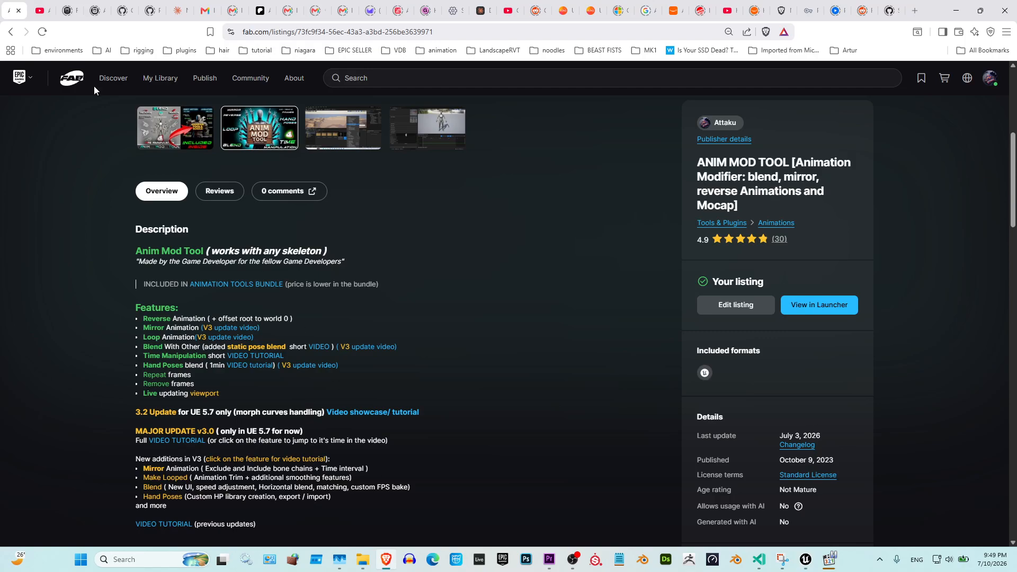
left_click(36, 16)
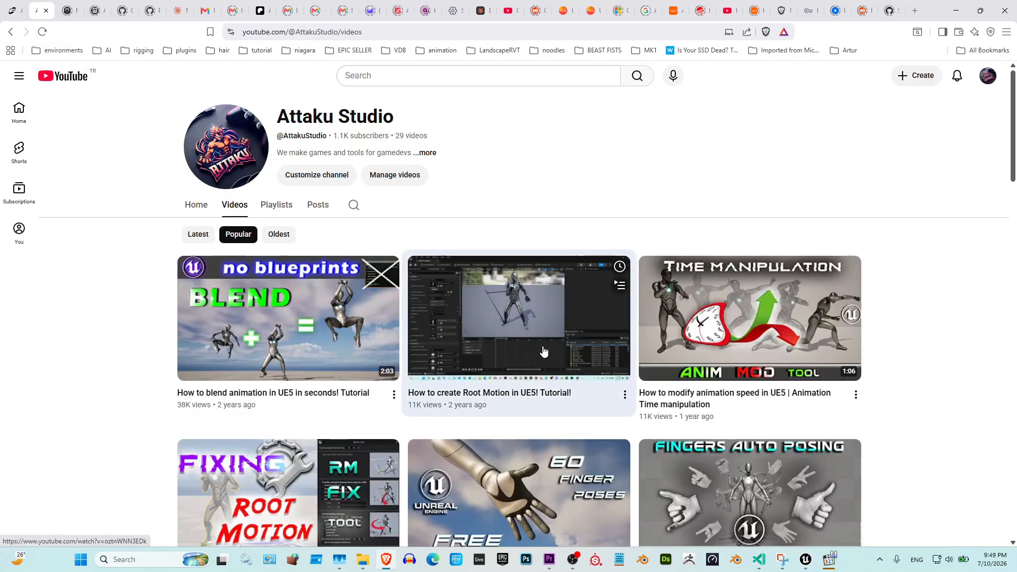
left_click(200, 235)
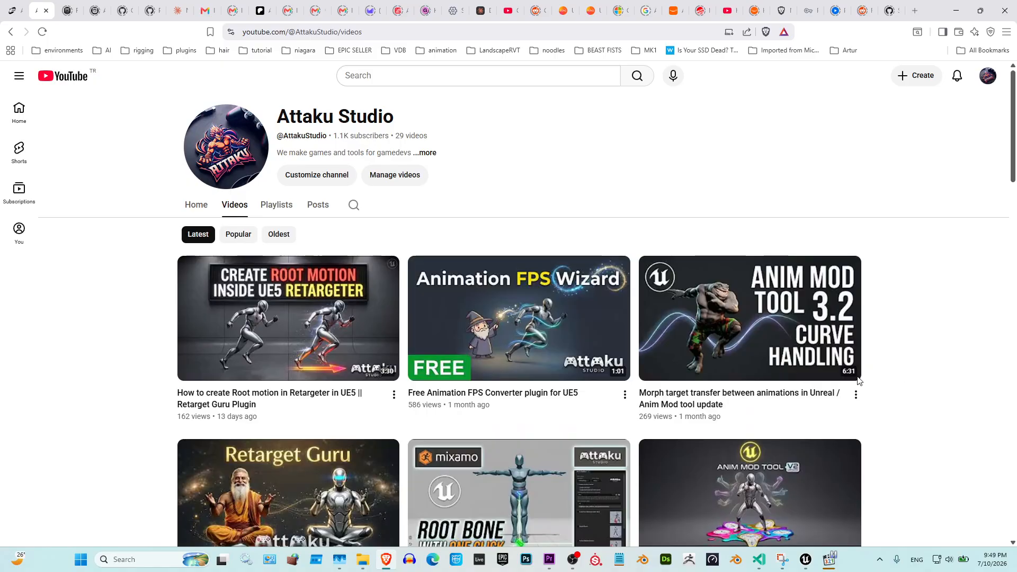
left_click(807, 563)
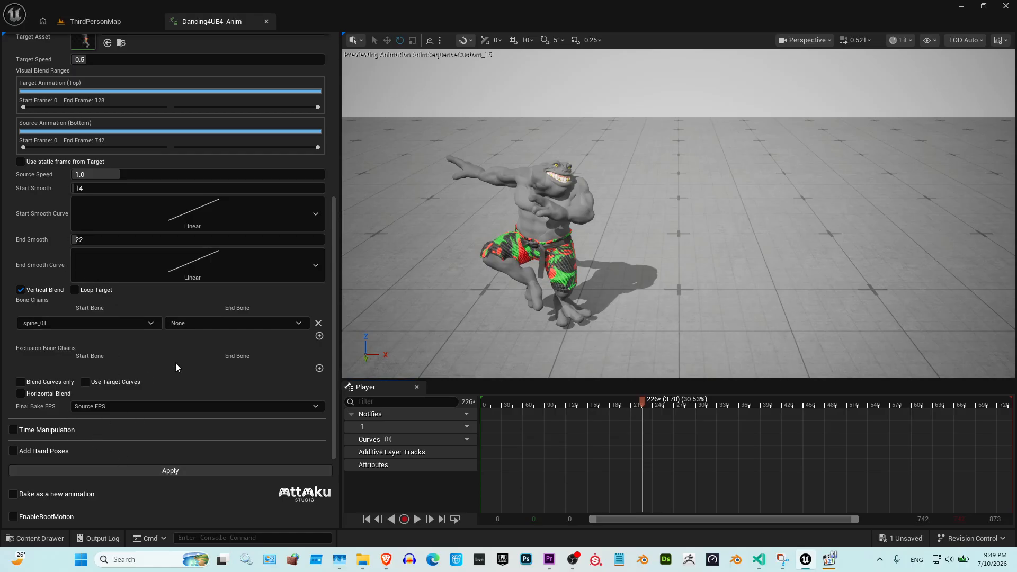
Step: Rewind the blend preview to frame 0 and review the Blend with other target settings
scroll(450, 295, "up", 3)
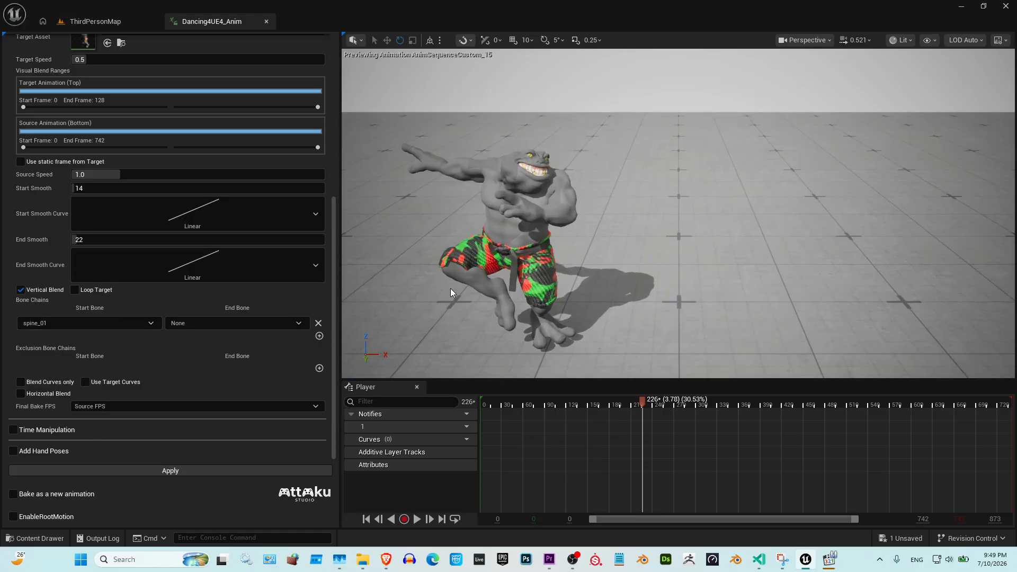
scroll(454, 301, "down", 3)
left_click_drag(519, 405, 449, 393)
scroll(265, 169, "up", 2)
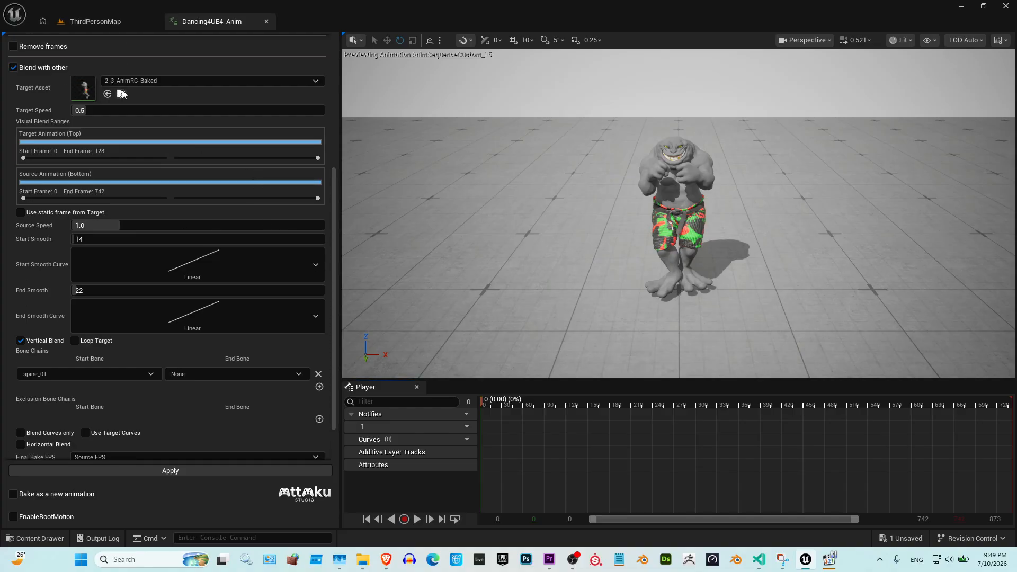
Step: Open the 2_3_AnimRG-Baked animation from the QUAKVA folder and scrub it to examine the face and its curves up close
left_click(96, 23)
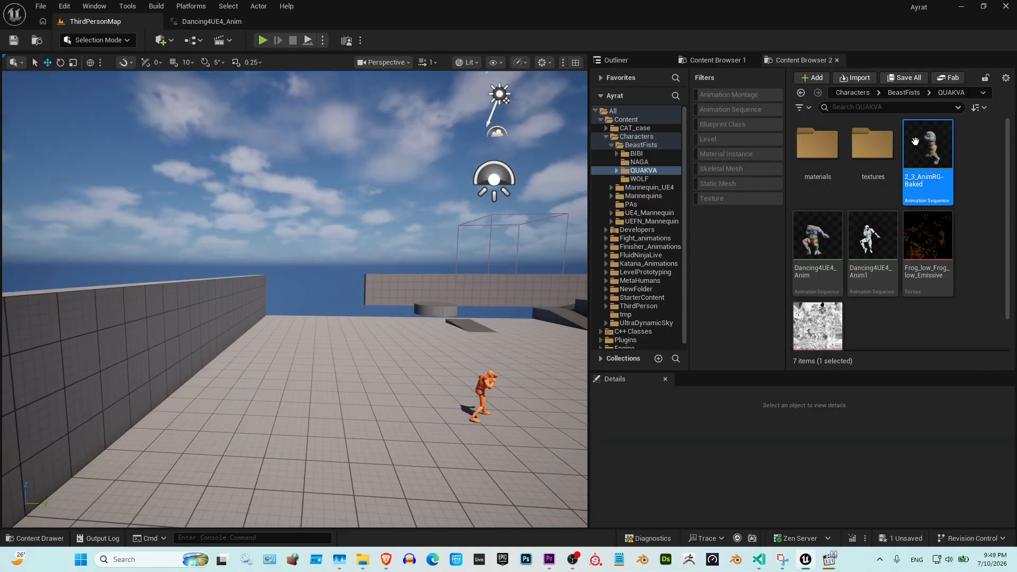
double_click(927, 154)
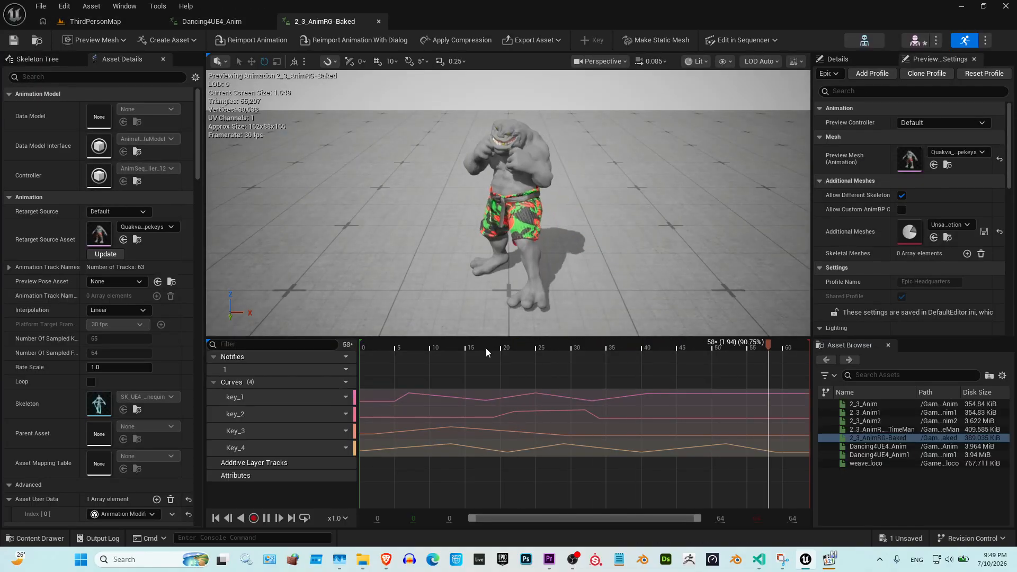
left_click_drag(485, 348, 431, 351)
scroll(498, 123, "up", 7)
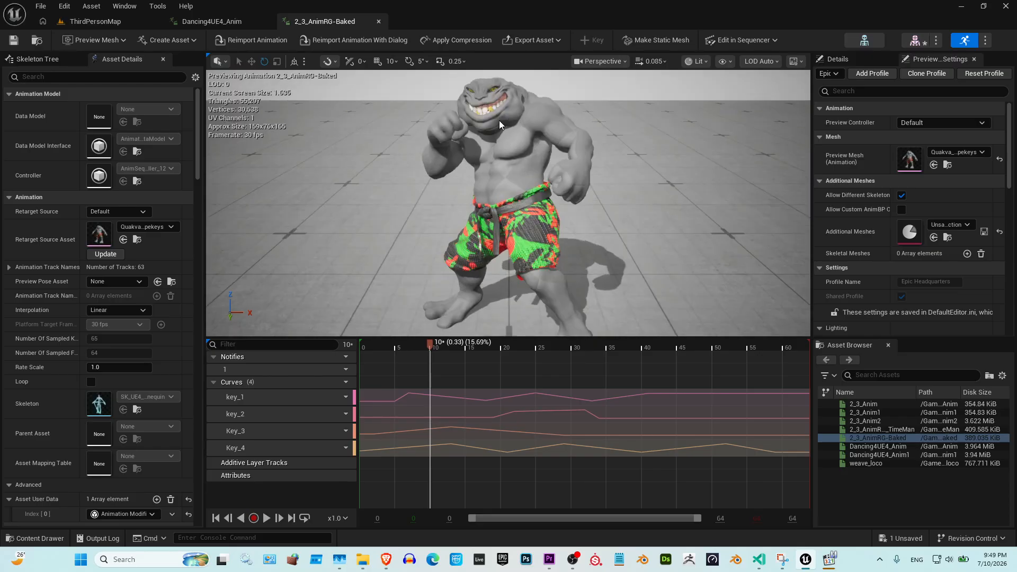
right_click_drag(498, 124, 500, 58)
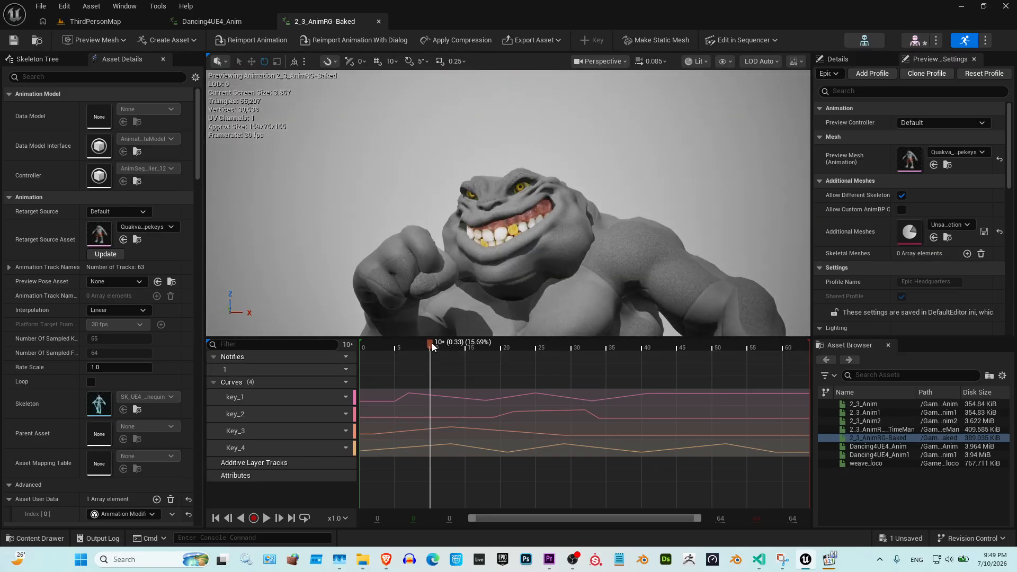
left_click_drag(461, 350, 558, 352)
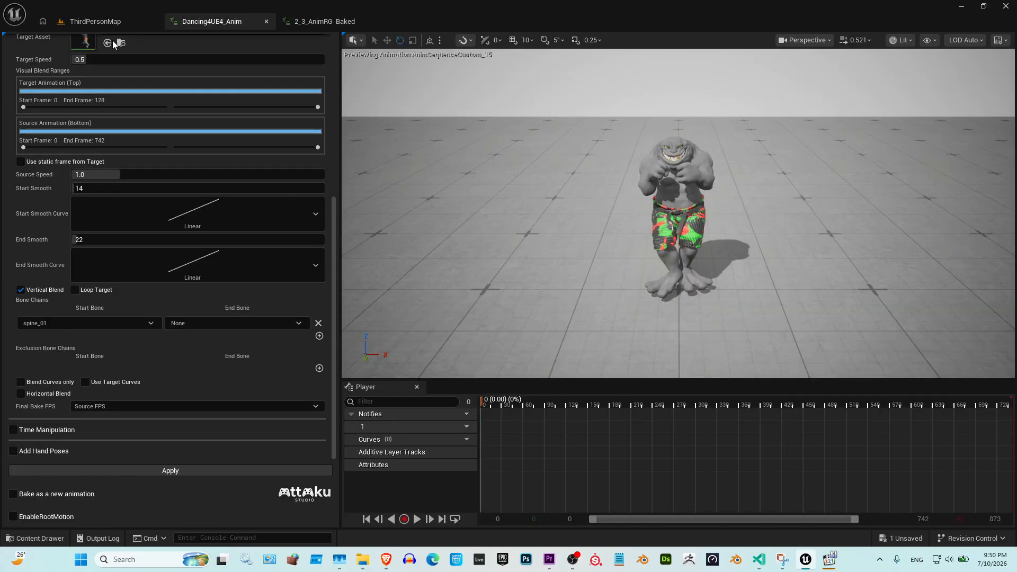
Step: Enable Use Target Curves for the Dancing4UE4_Anim blend, comparing the curve tracks with the option on and off
scroll(116, 103, "up", 2)
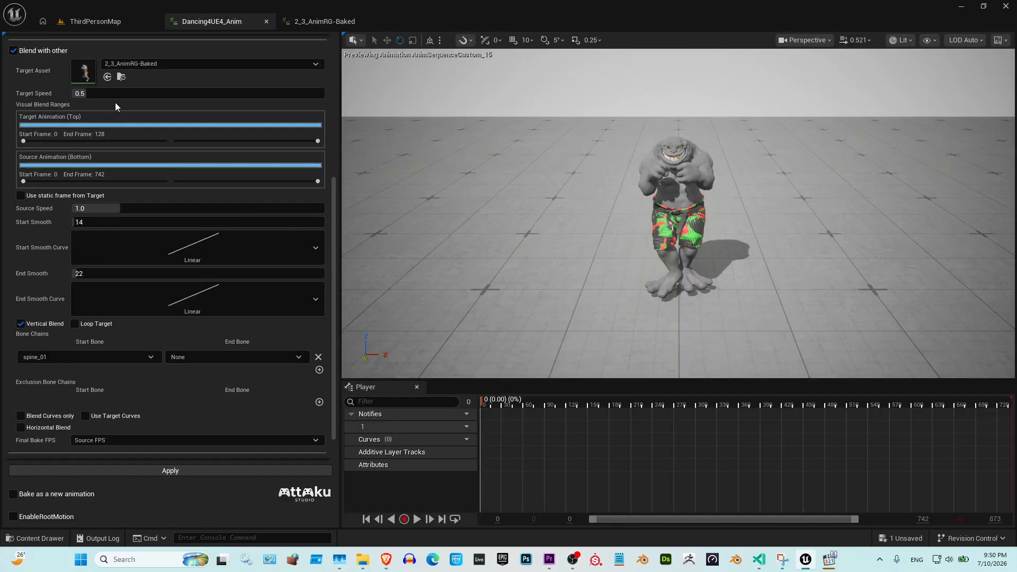
scroll(233, 318, "down", 2)
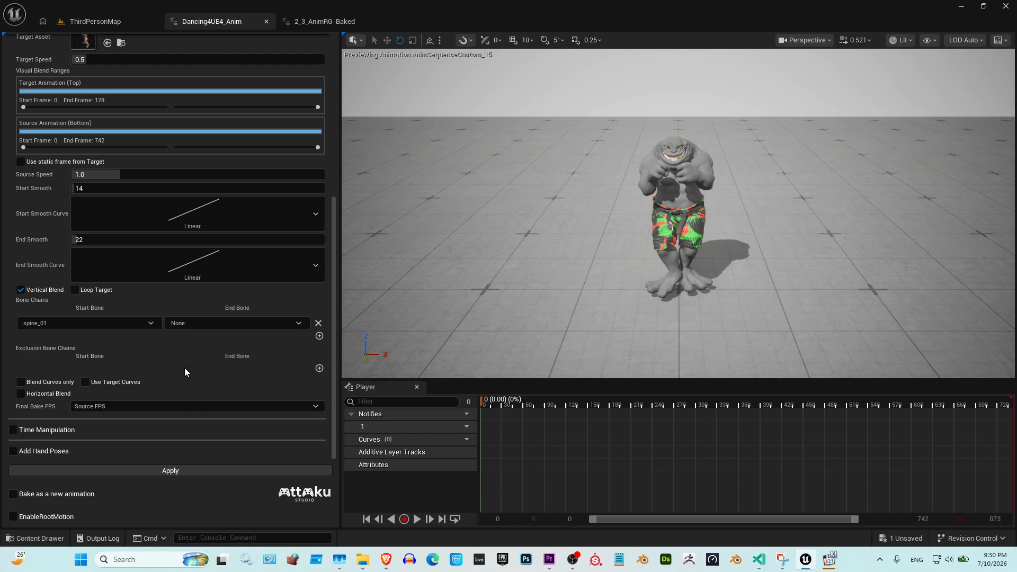
left_click(85, 382)
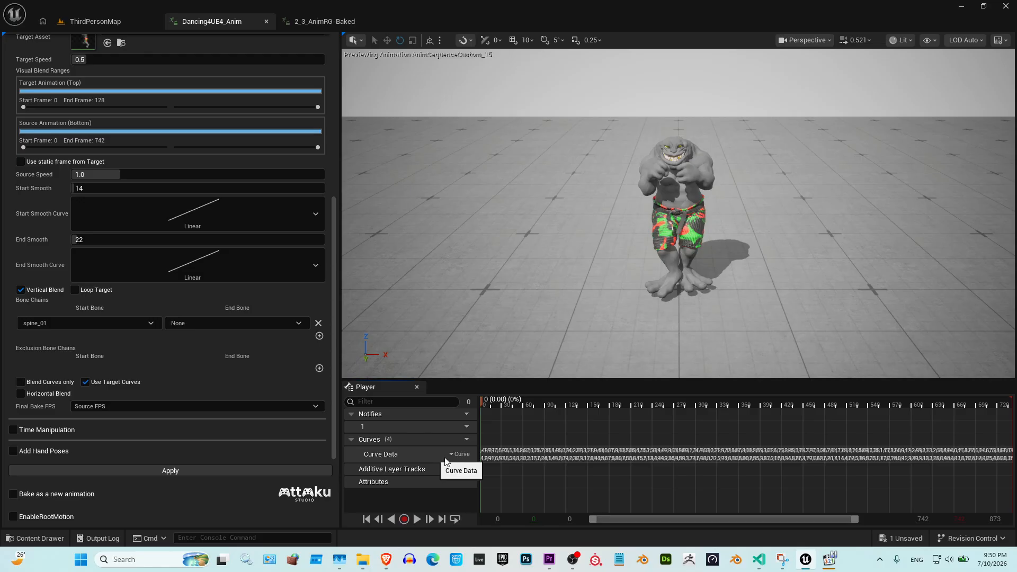
left_click(390, 469)
key("ctrl+z")
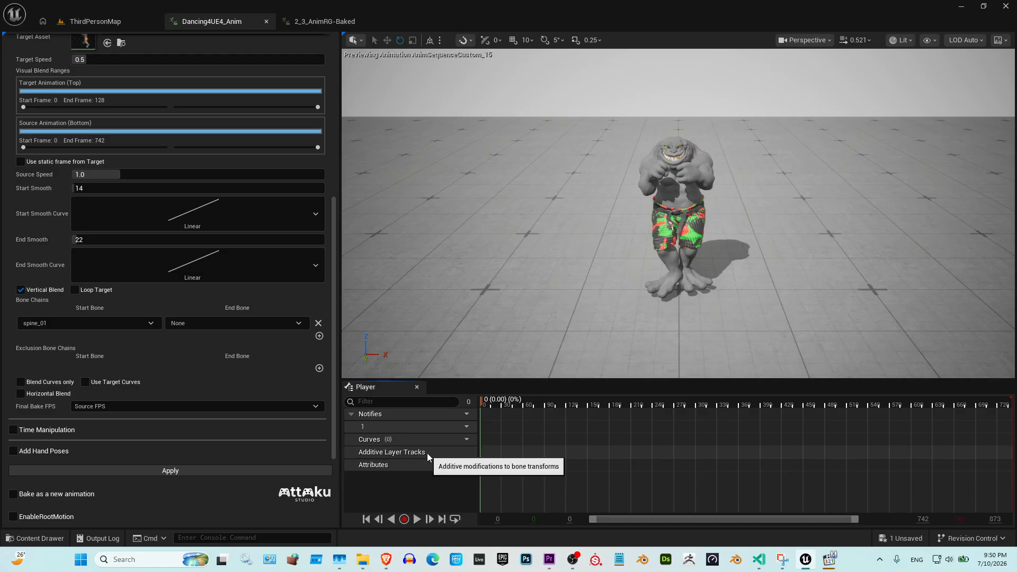
left_click(85, 382)
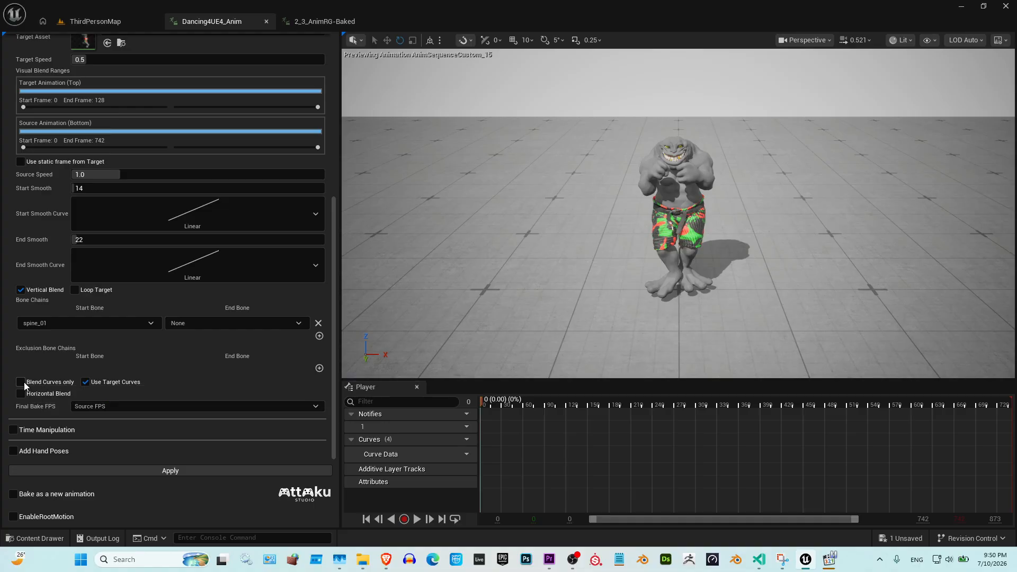
Step: Enable Blend Curves only and scrub the preview to examine the character's facial morphs up close
scroll(195, 124, "up", 3)
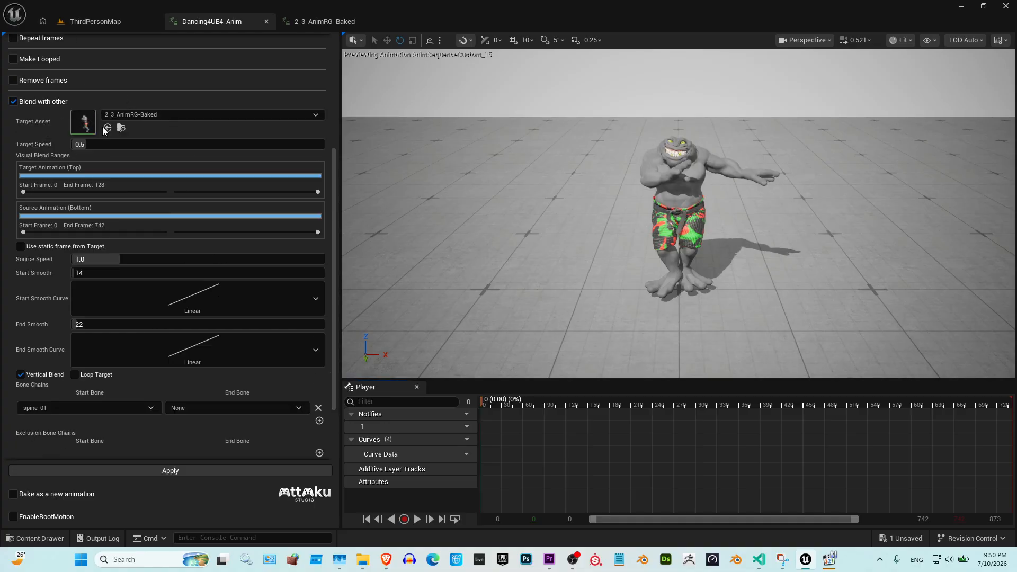
scroll(148, 298, "down", 4)
scroll(101, 92, "up", 3)
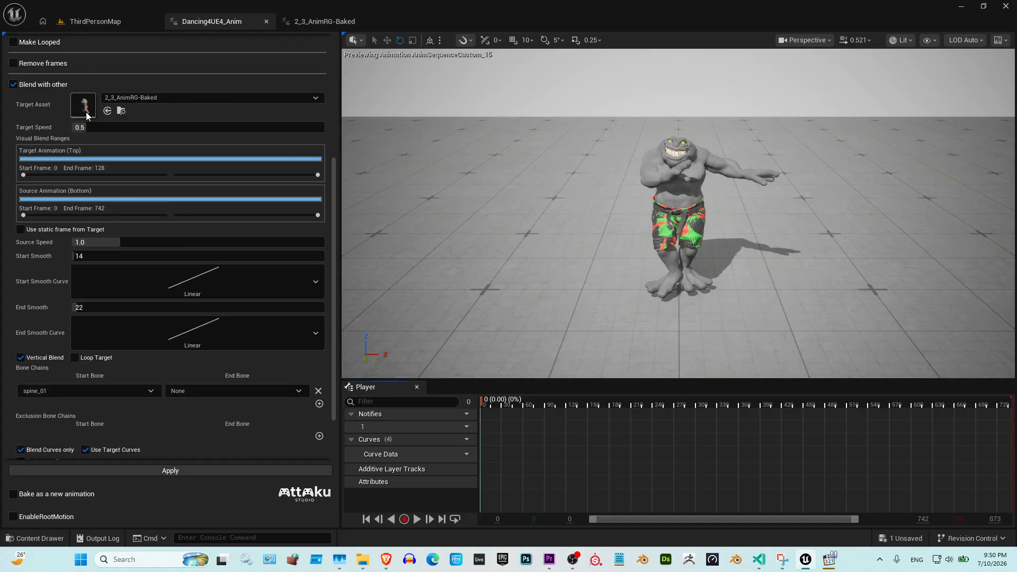
scroll(97, 421, "down", 4)
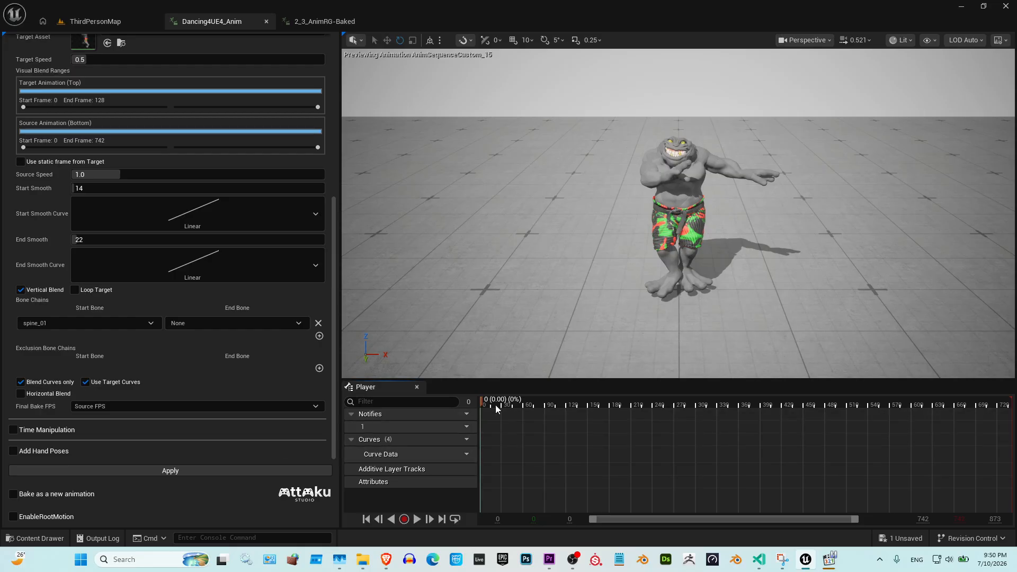
left_click_drag(495, 405, 627, 406)
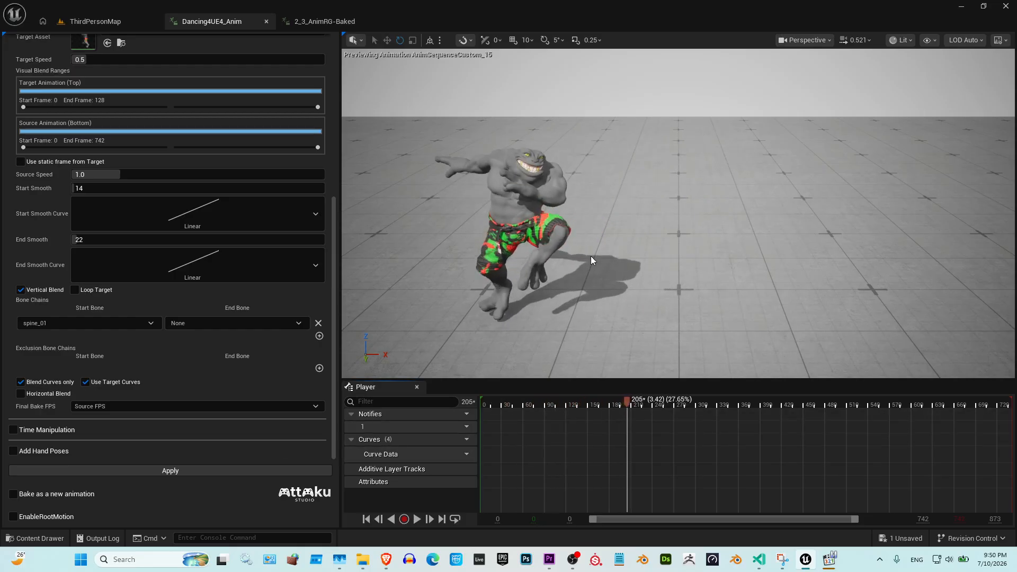
scroll(528, 174, "up", 5)
right_click_drag(529, 173, 489, 145)
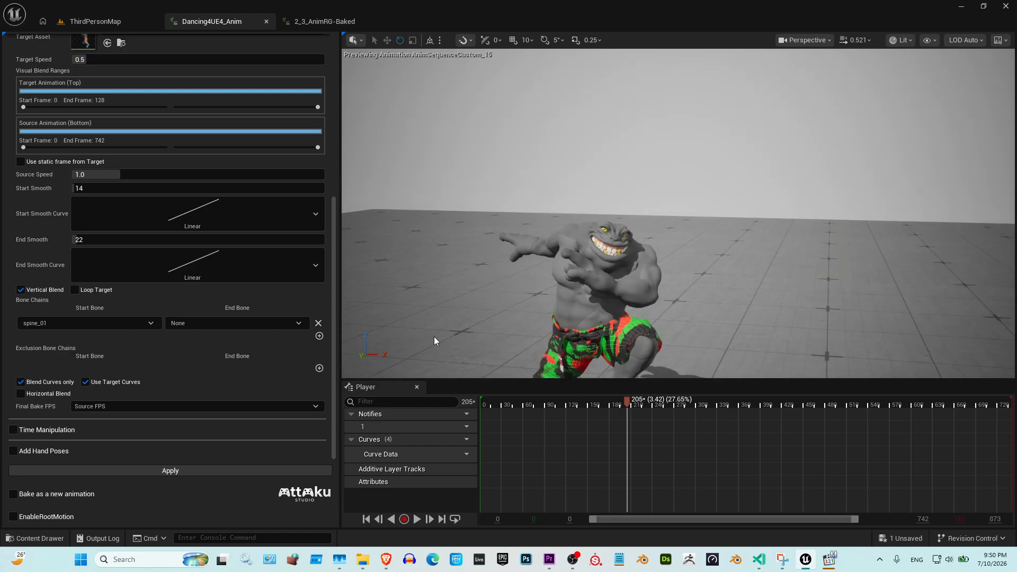
left_click_drag(593, 406, 479, 408)
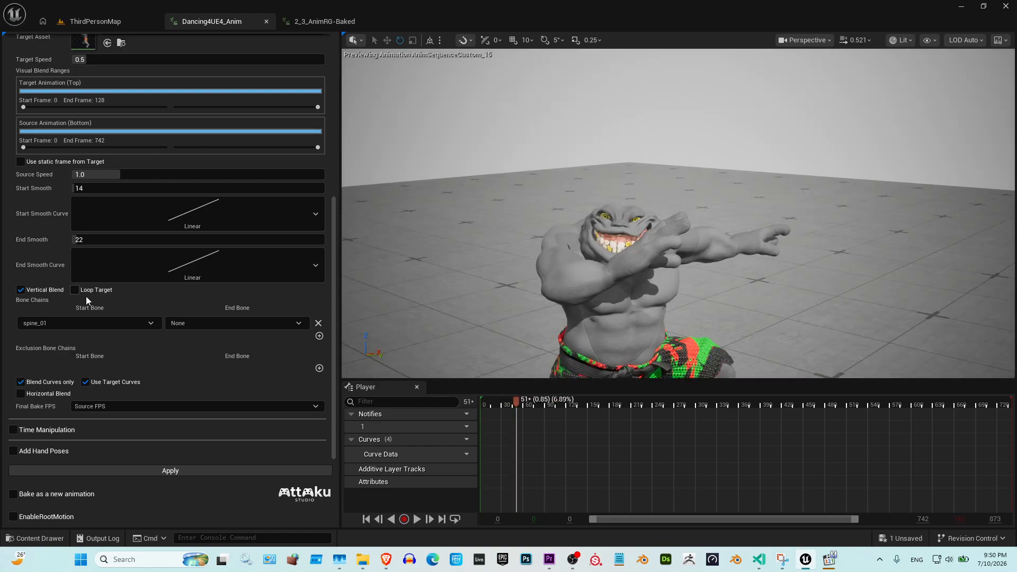
Step: Turn on Loop Target, scrub the preview to about frame 183, and turn off Blend Curves only
left_click(76, 291)
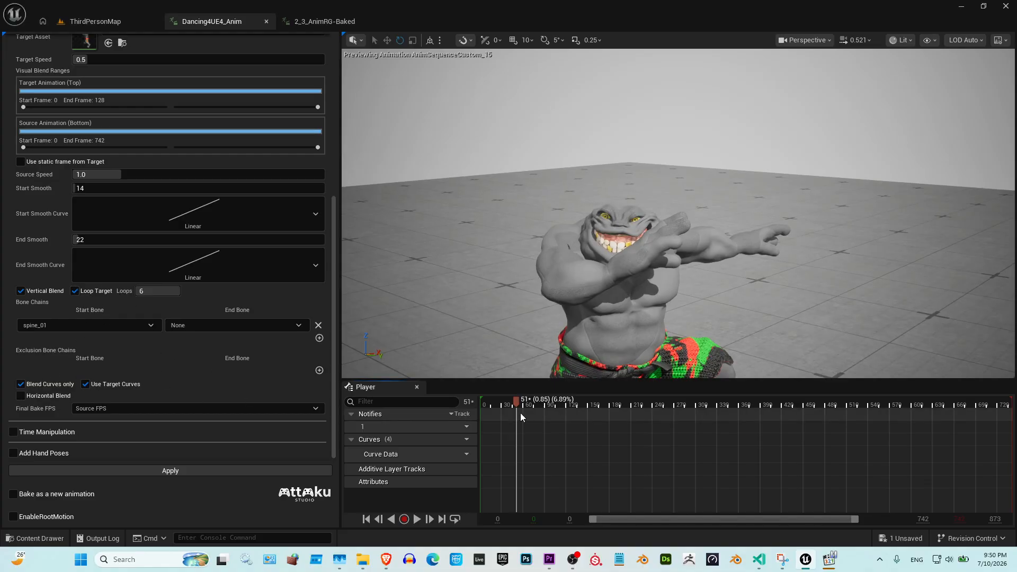
left_click_drag(518, 405, 612, 405)
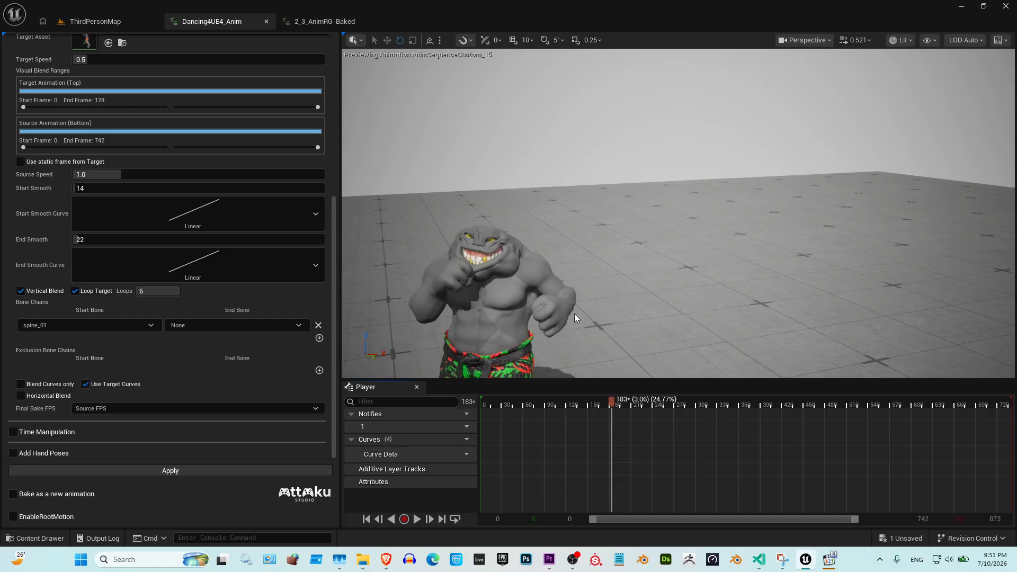
Step: Scrub the looped upper-body blend to about frame 314 and review its target and source range settings
left_click_drag(612, 403, 705, 406)
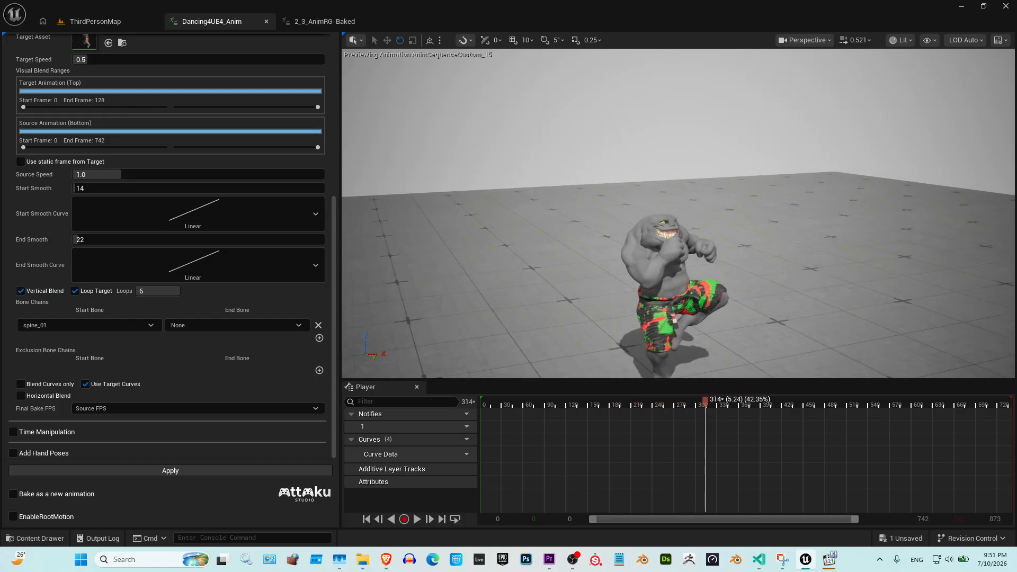
scroll(141, 147, "up", 4)
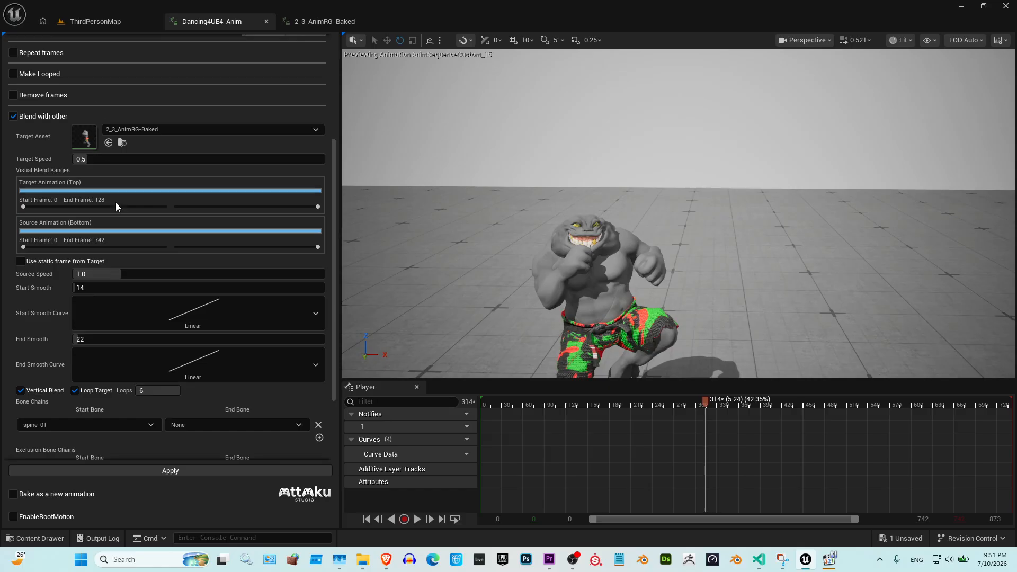
scroll(227, 371, "down", 2)
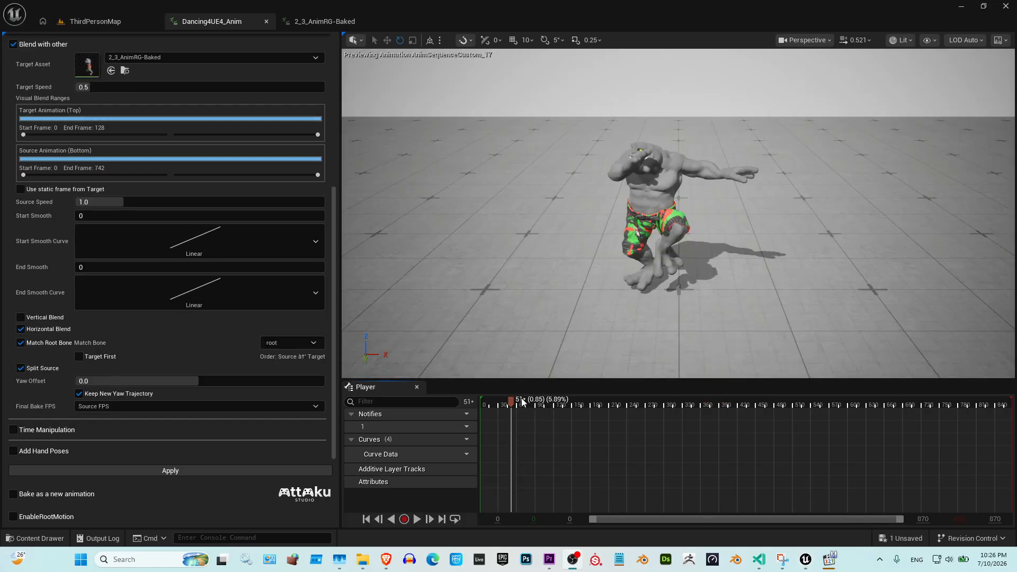
Step: Return the horizontally blended preview to frame 0 and display the character's bones in the viewport
left_click_drag(499, 405, 476, 406)
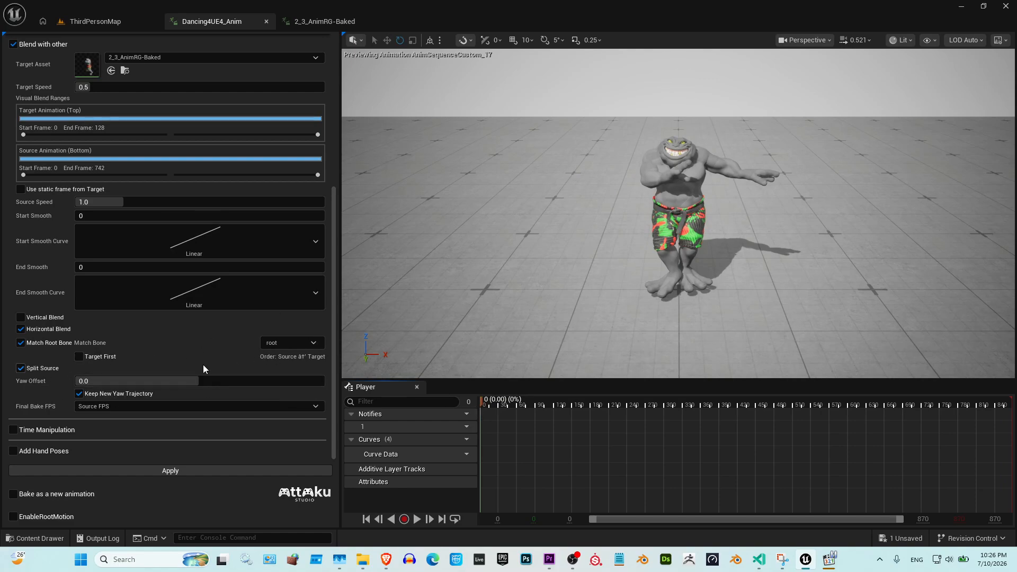
mouse_move(481, 405)
left_mouse_down()
mouse_move(506, 406)
mouse_move(476, 404)
left_mouse_up()
left_click(926, 40)
mouse_move(933, 122)
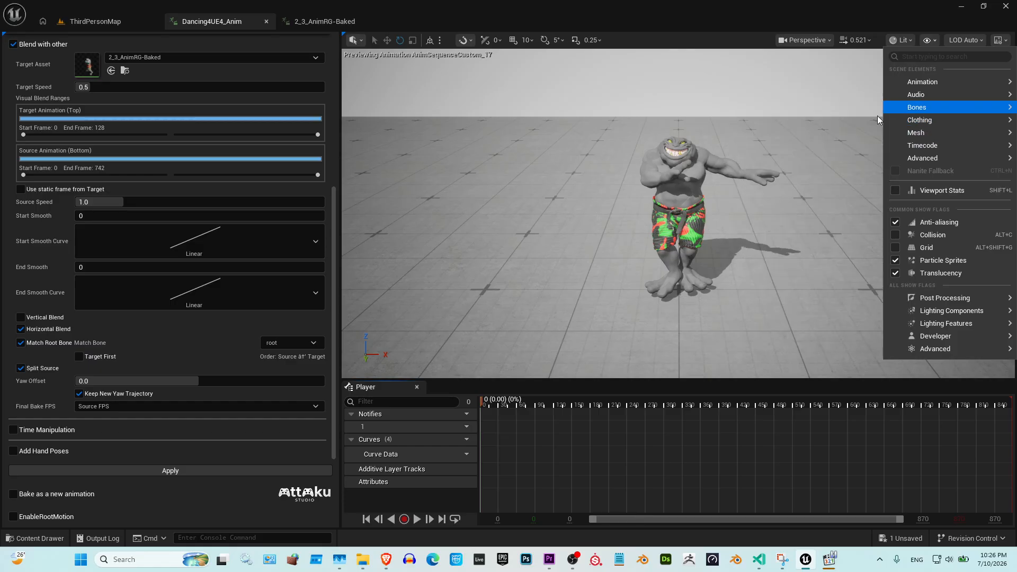
mouse_move(911, 109)
left_click(772, 212)
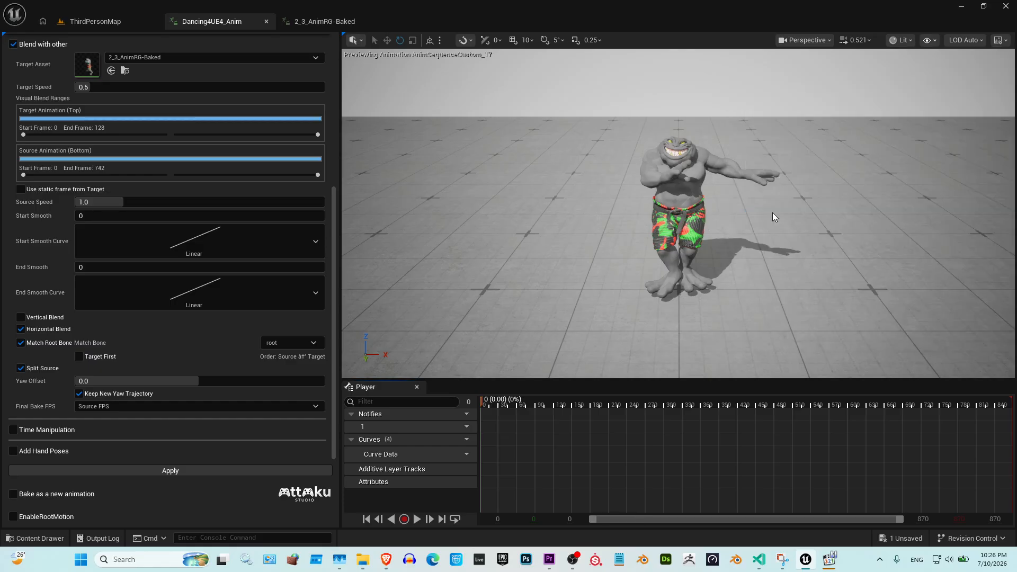
mouse_move(483, 406)
left_mouse_down()
mouse_move(543, 401)
mouse_move(483, 402)
left_mouse_up()
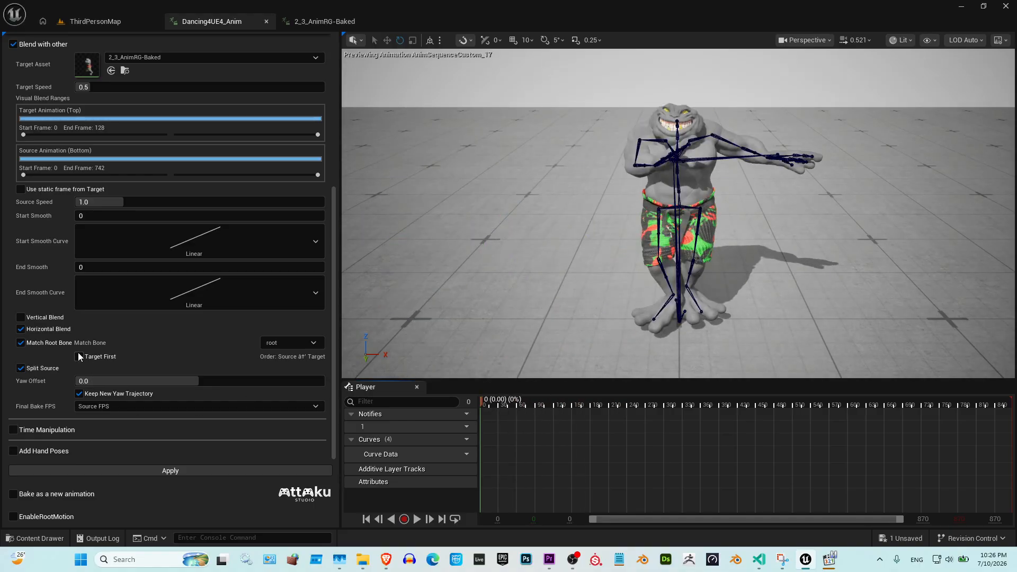
Step: Enable Target First for the horizontal blend and scrub across the transition to about frame 120
left_click(97, 355)
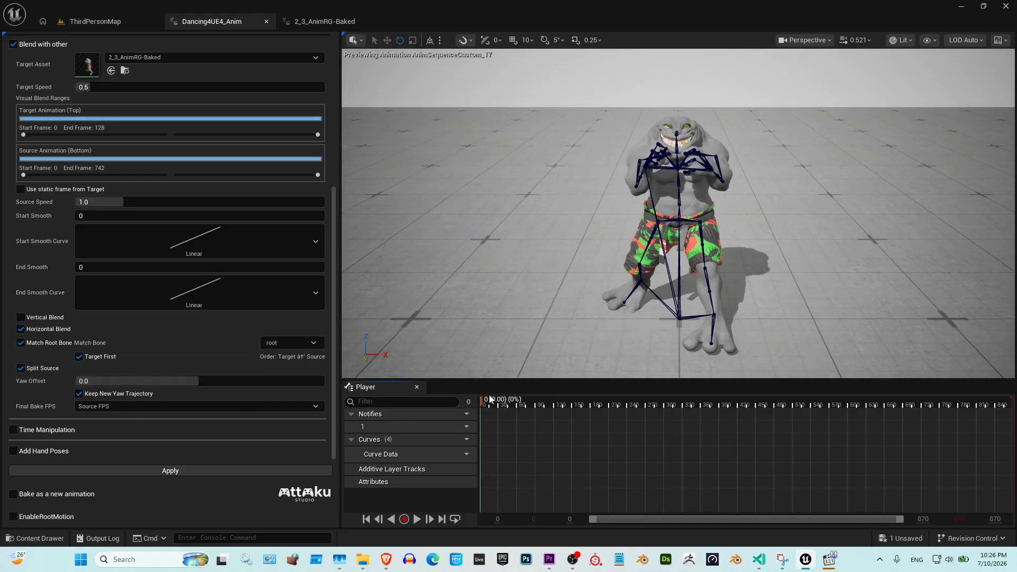
left_click_drag(491, 402, 558, 415)
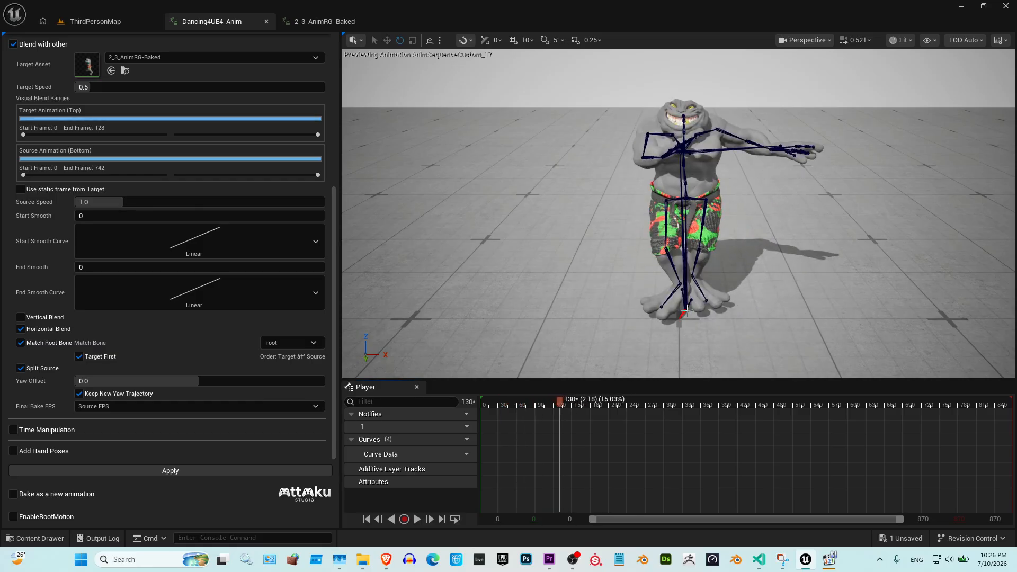
left_click_drag(564, 405, 553, 403)
Step: Try pelvis as the Match Bone and scrub the preview through the transition between both animations
left_click(294, 343)
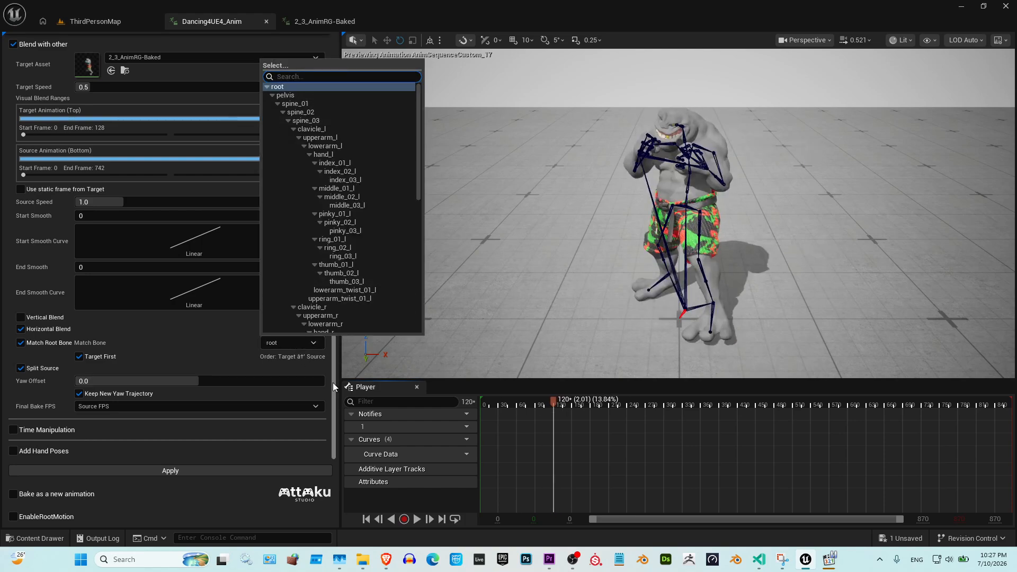
left_click(286, 96)
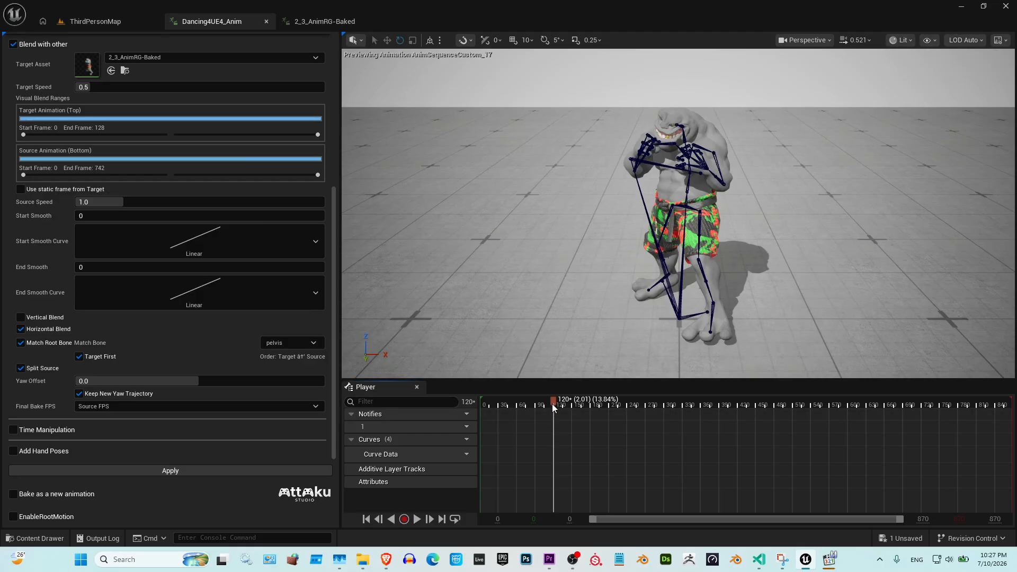
left_click_drag(552, 404, 660, 407)
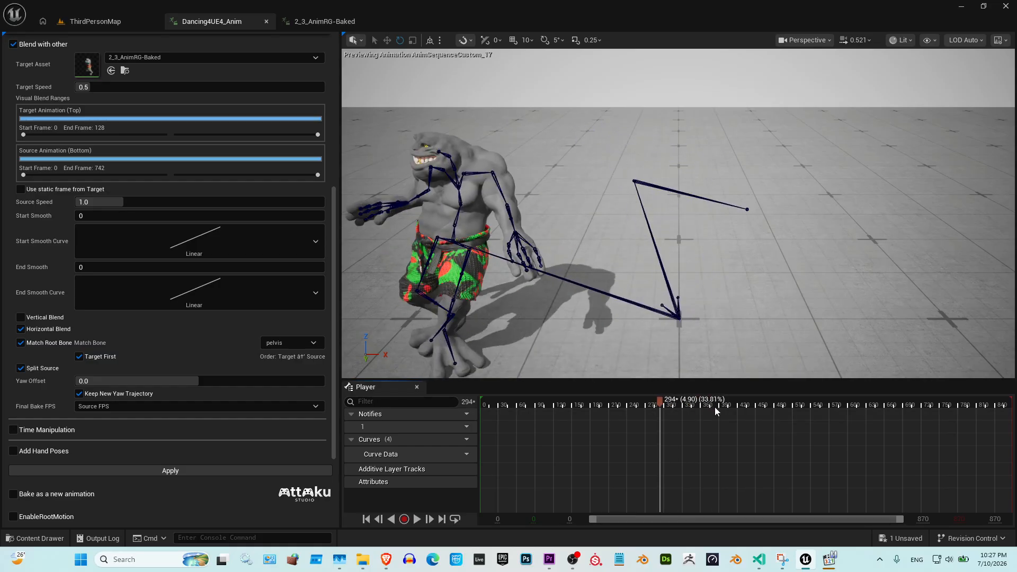
left_click_drag(662, 403, 562, 405)
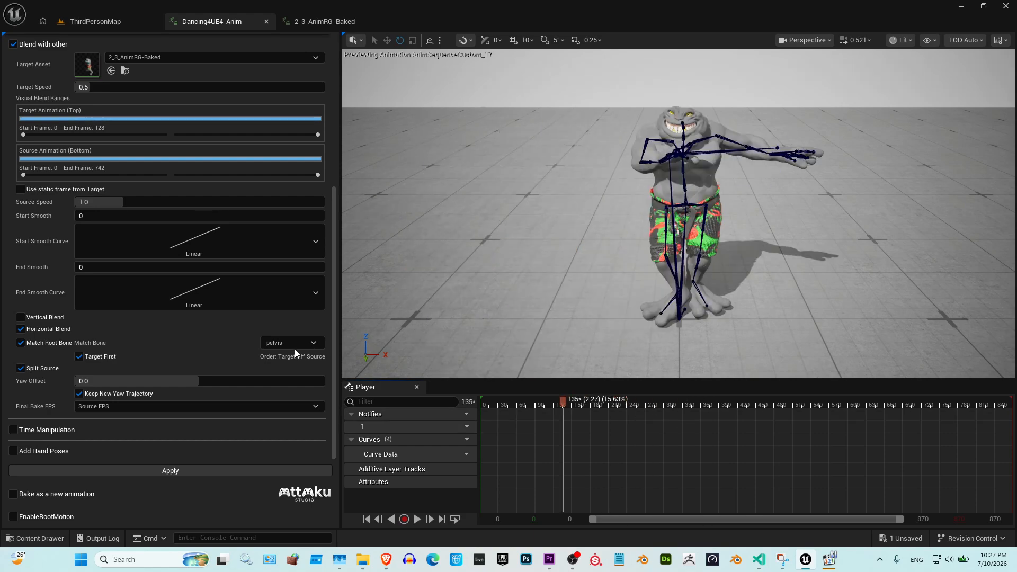
Step: Set the Match Bone to root and scrub around the transition to about frame 129
left_click(293, 344)
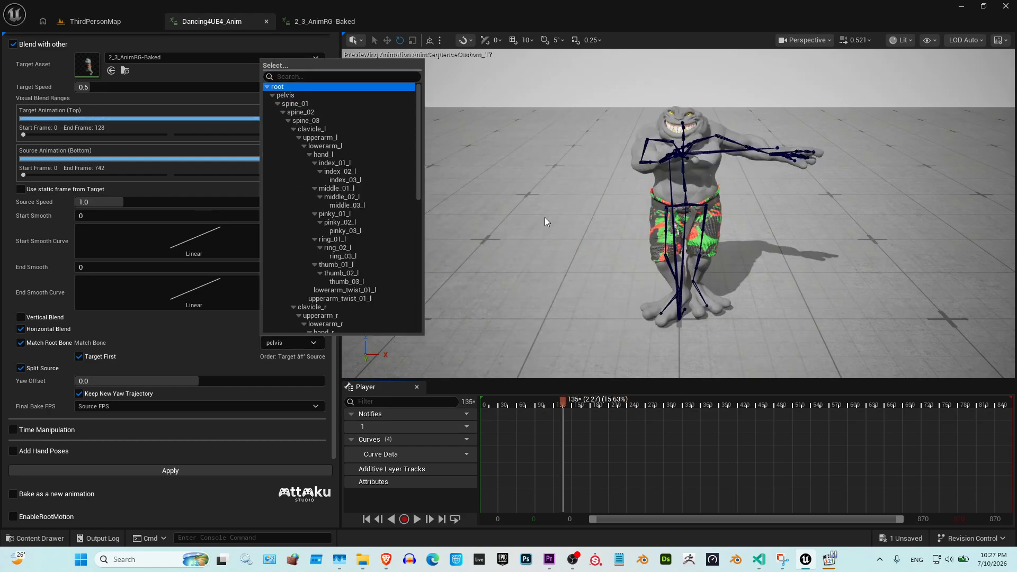
left_click_drag(591, 400, 558, 404)
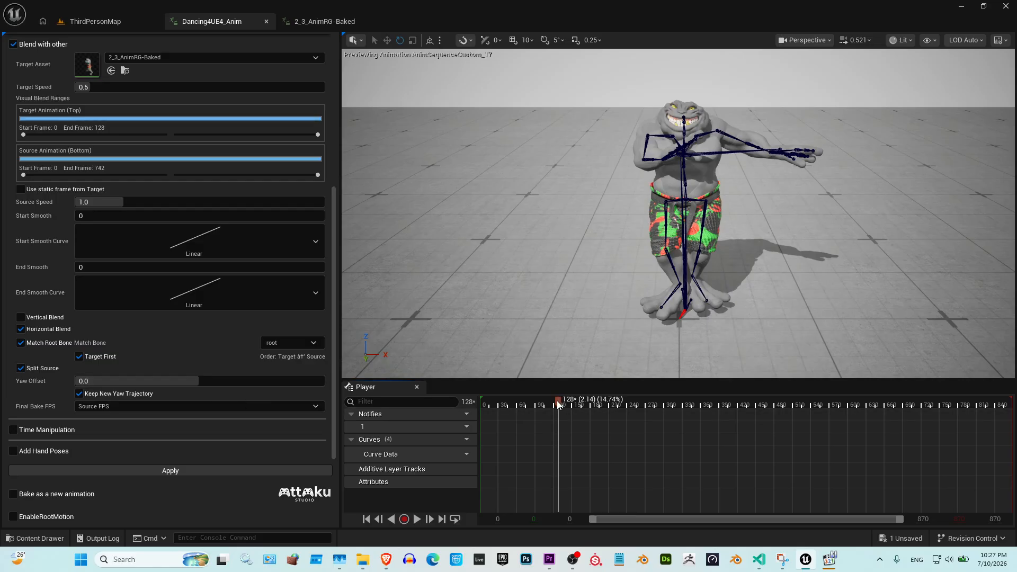
left_click_drag(557, 406, 561, 406)
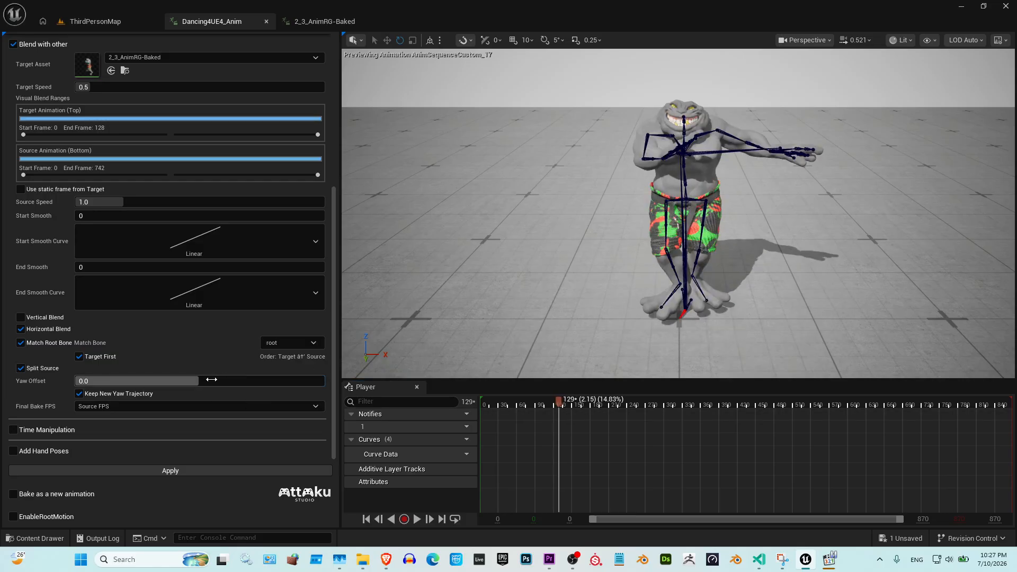
Step: Set the horizontal blend's Yaw Offset to about 39.52 and scrub the preview past the transition and back
left_click_drag(225, 378, 226, 380)
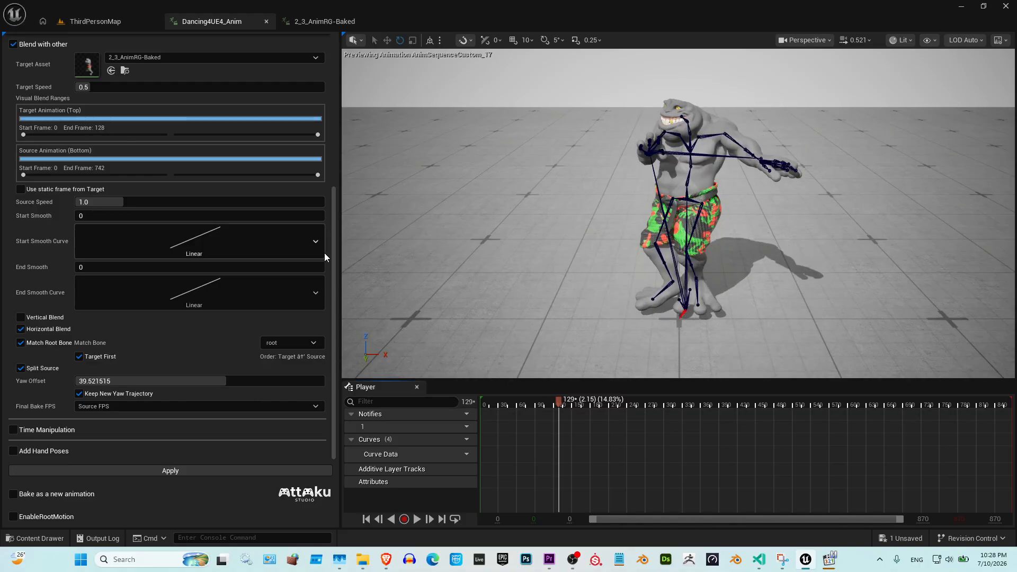
mouse_move(562, 403)
left_mouse_down()
mouse_move(529, 405)
mouse_move(560, 408)
mouse_move(557, 420)
left_mouse_up()
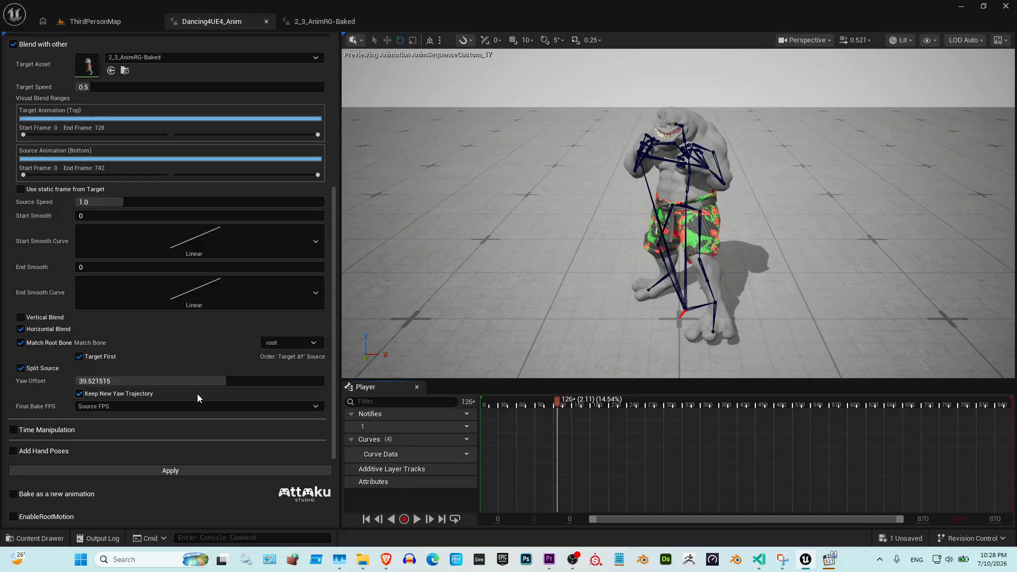
left_click_drag(557, 401, 641, 408)
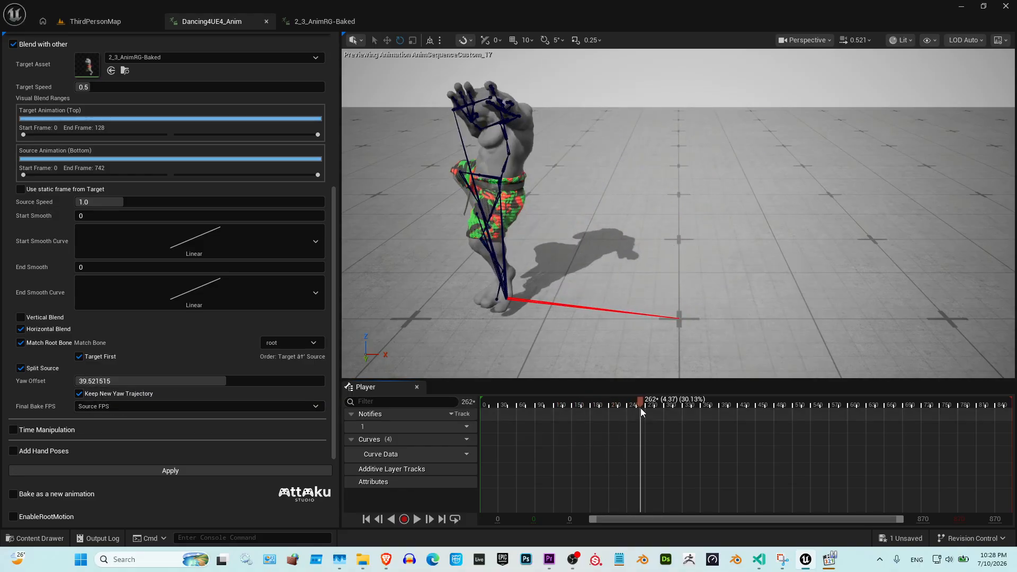
left_click_drag(640, 406, 560, 405)
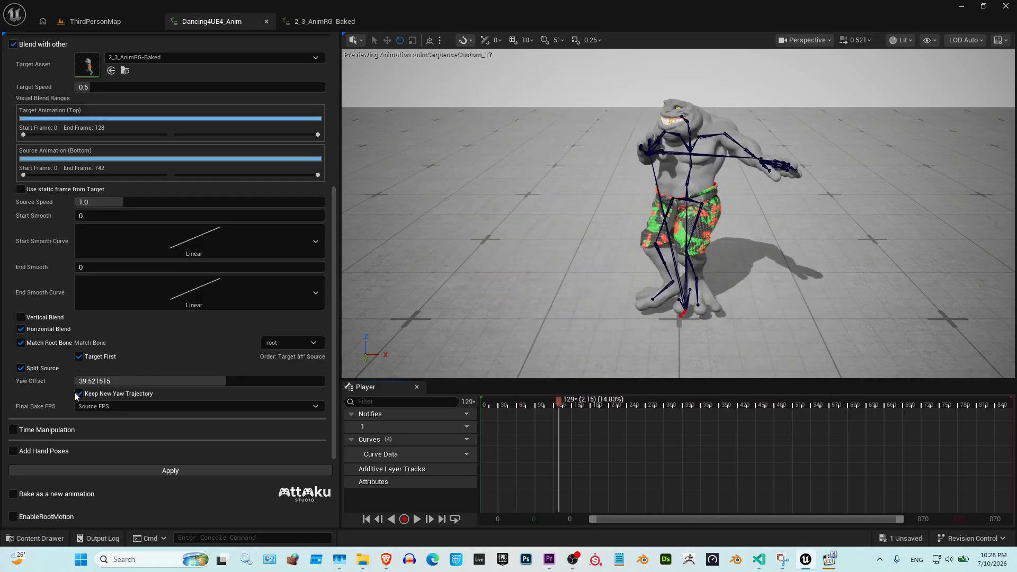
Step: Turn off Keep New Yaw Trajectory and scrub around the transition to about frame 122
left_click(78, 394)
left_click(560, 405)
mouse_move(562, 407)
left_mouse_down()
mouse_move(545, 404)
mouse_move(569, 409)
mouse_move(554, 408)
left_mouse_up()
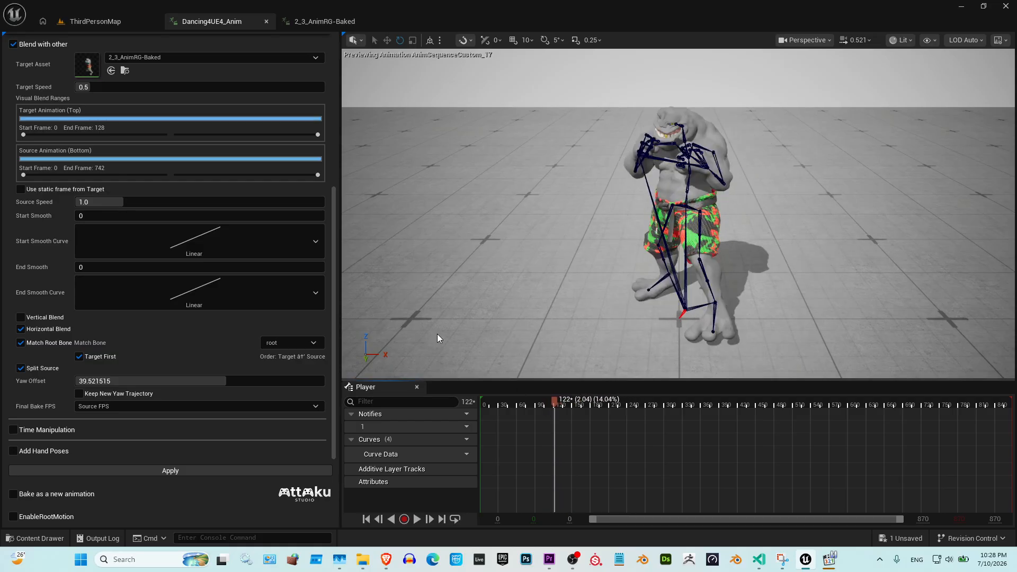
Step: Set End Smooth to 20 and scrub through the smoothed transition to about frame 132
left_click(85, 267)
type("20")
key("Return")
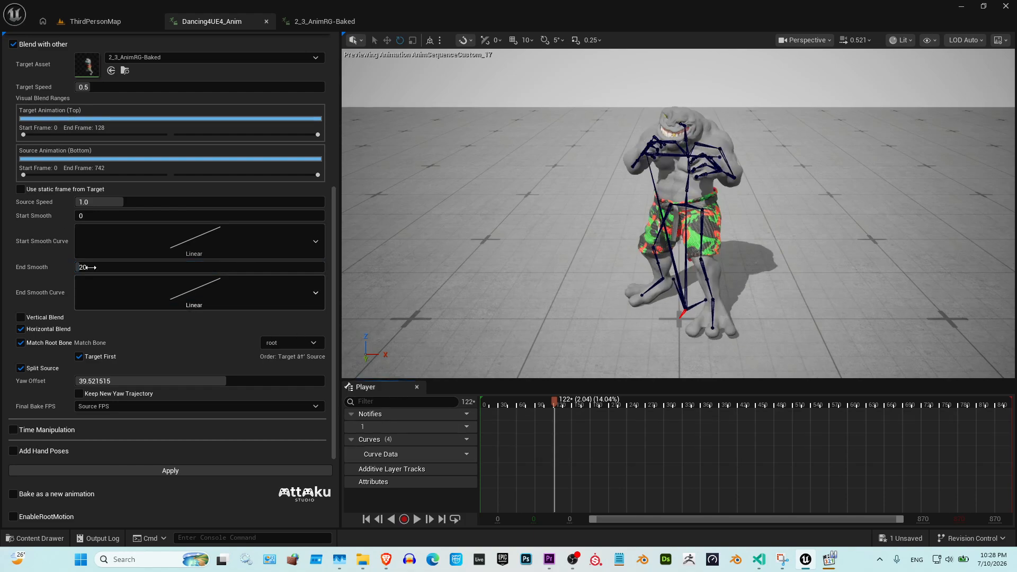
left_click(542, 406)
mouse_move(542, 406)
left_mouse_down()
mouse_move(576, 409)
mouse_move(548, 412)
mouse_move(561, 413)
left_mouse_up()
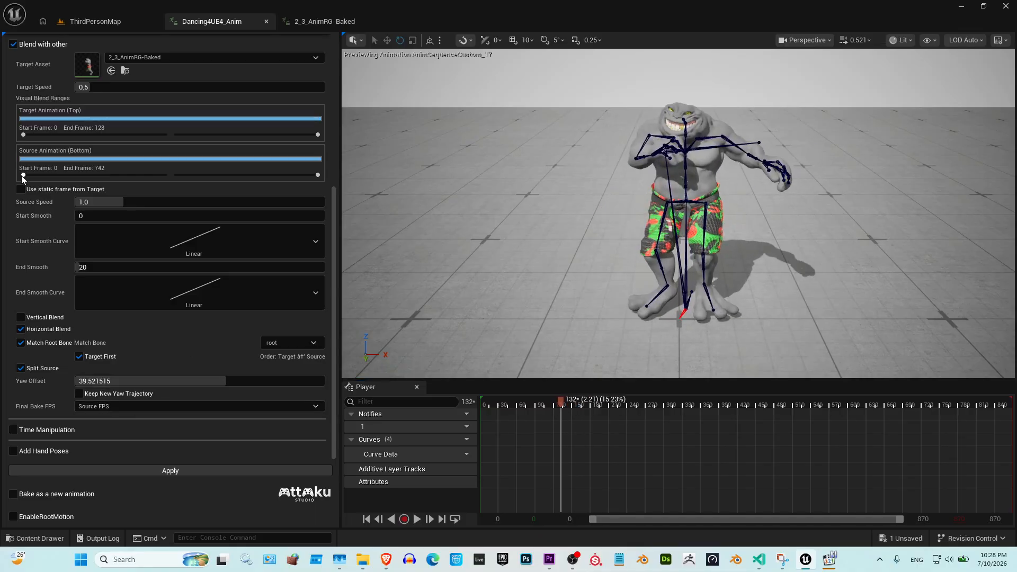
Step: Try starting the source animation range at frame 75 and scrub the preview to about frame 120
left_click_drag(22, 175, 37, 175)
left_click(514, 406)
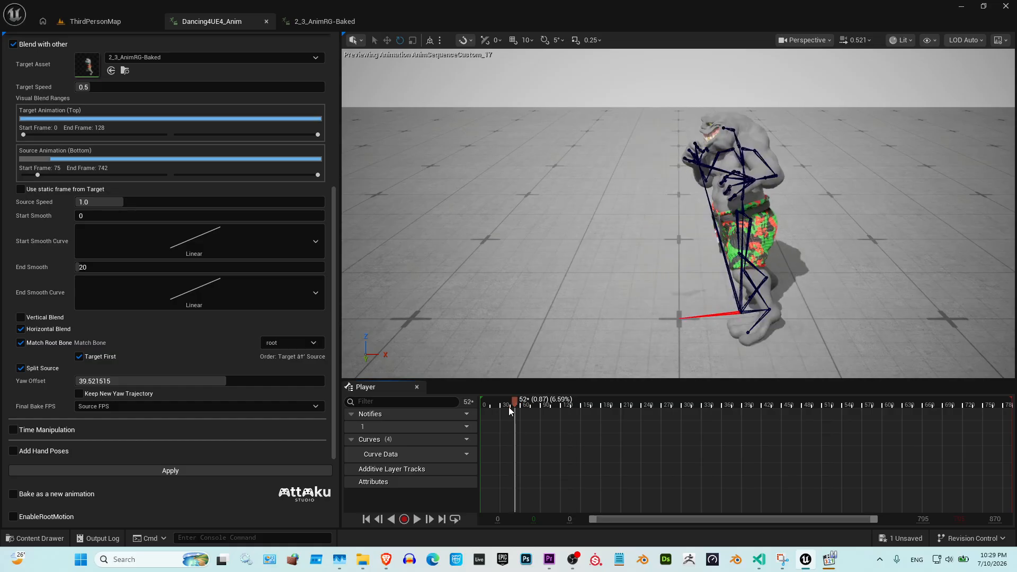
left_click_drag(509, 407, 559, 412)
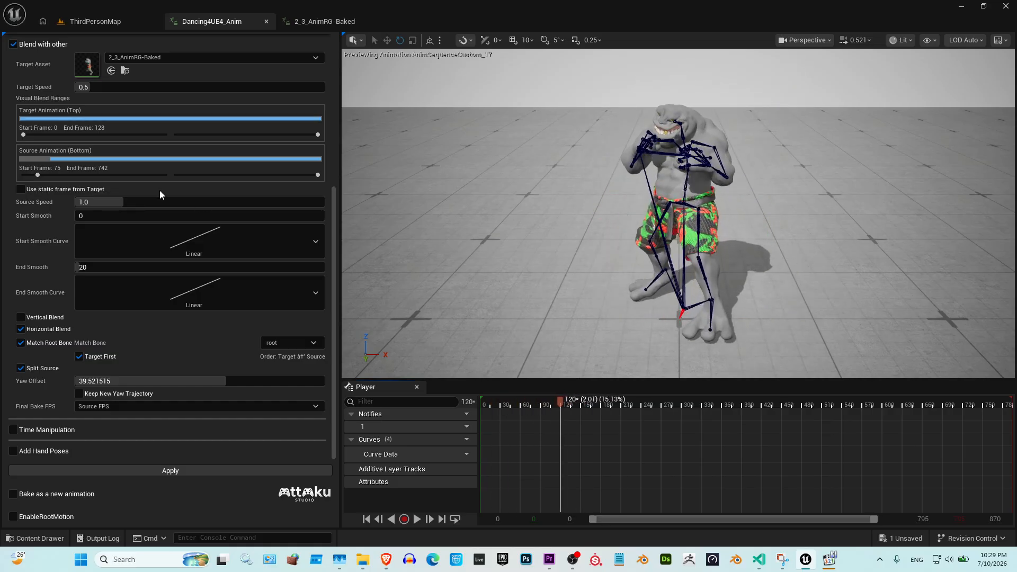
Step: Set the source animation's start frame to 50 and scrub the preview around the transition
left_click_drag(38, 175, 2, 178)
left_click_drag(559, 398, 567, 398)
left_click_drag(23, 175, 30, 175)
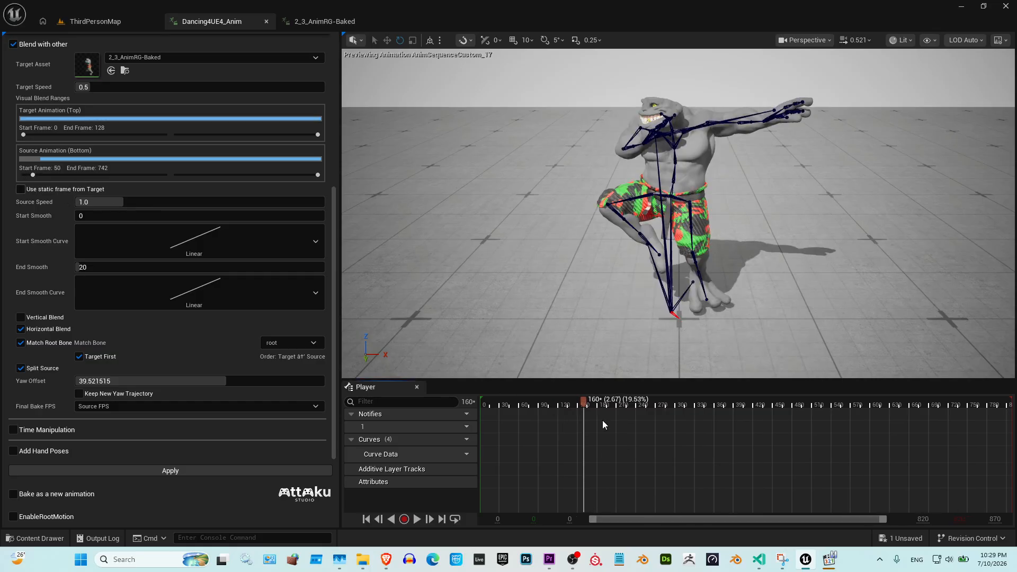
left_click_drag(581, 401, 557, 413)
Step: Set the target animation's end frame to 104 and scrub the preview through the trimmed transition
left_click_drag(318, 135, 296, 135)
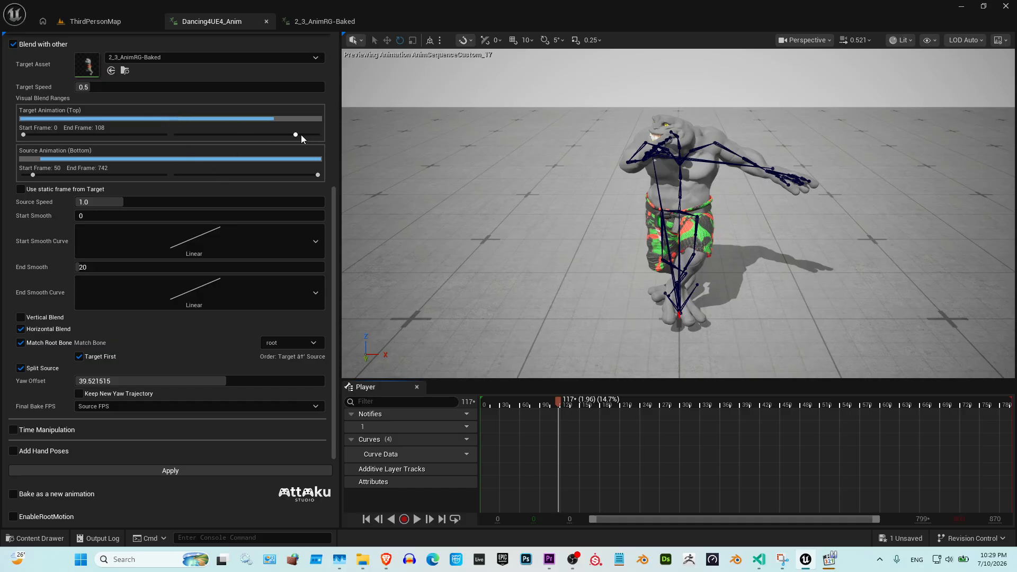
left_click_drag(297, 133, 291, 135)
mouse_move(565, 408)
left_mouse_down()
mouse_move(535, 407)
mouse_move(578, 405)
mouse_move(500, 405)
mouse_move(567, 417)
left_mouse_up()
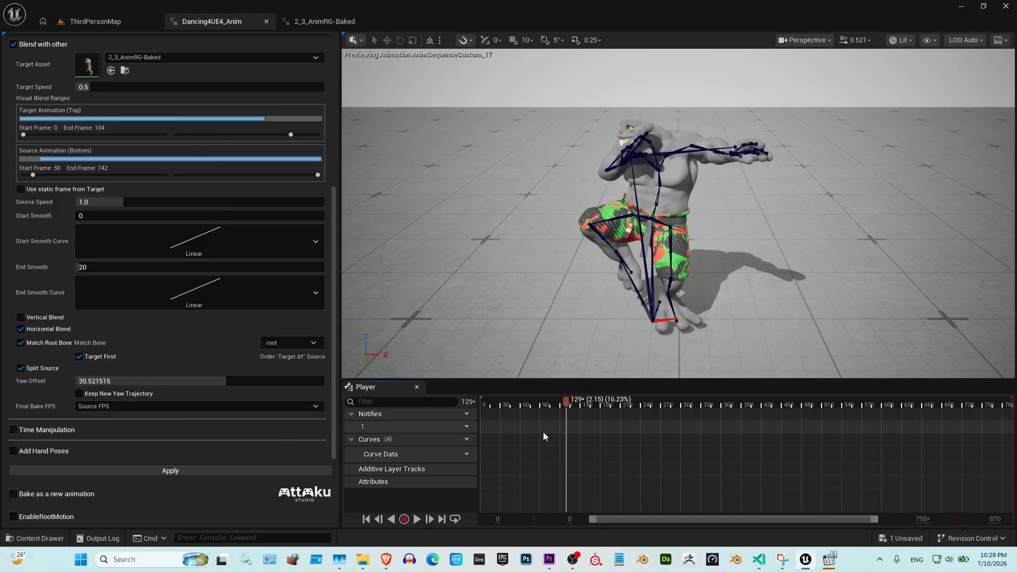
left_click_drag(509, 416, 627, 415)
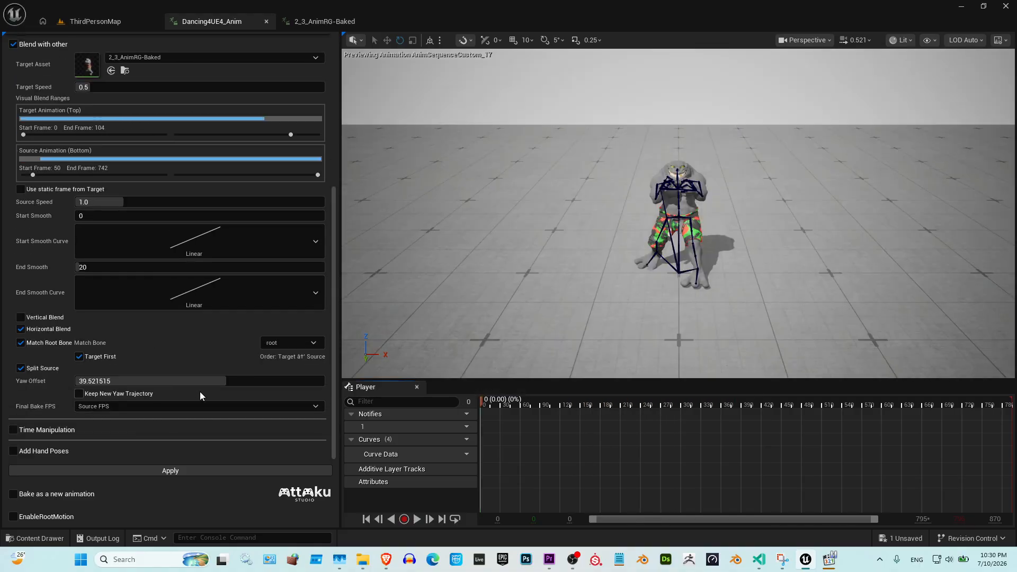
Step: Return the preview to frame 0 and turn off Blend with other
scroll(81, 200, "up", 5)
scroll(231, 334, "down", 5)
left_click_drag(501, 407, 474, 400)
scroll(73, 230, "up", 4)
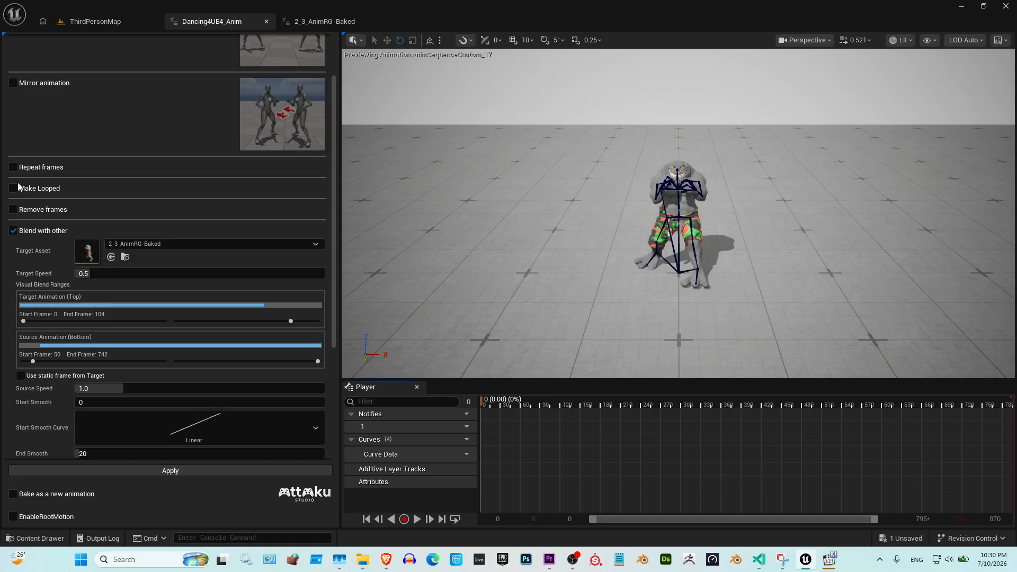
left_click(14, 230)
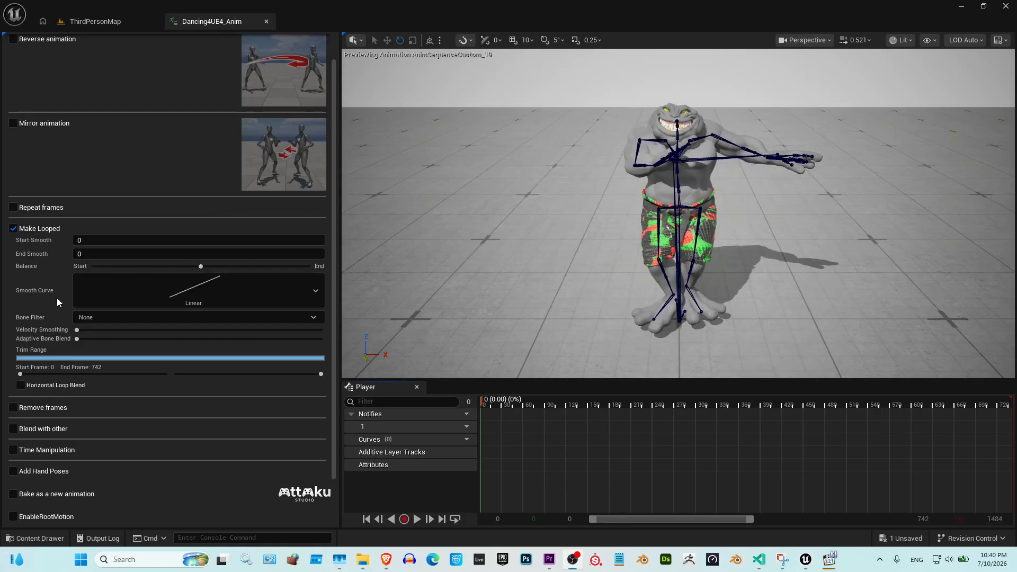
Step: Enable Horizontal Loop Blend for Make Looped with Animations Num 10 and a Yaw Offset of about 45.78
left_click(27, 388)
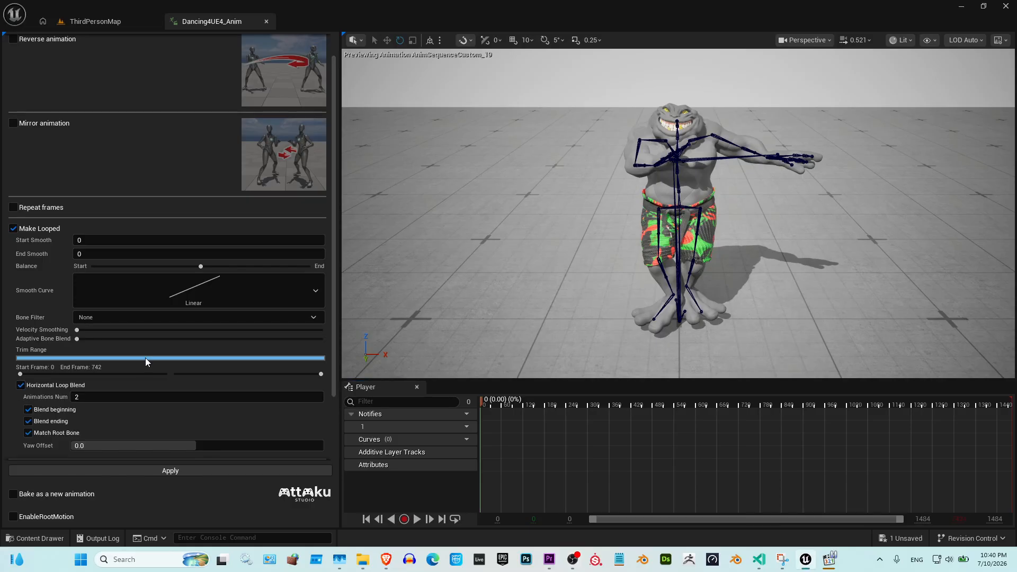
scroll(145, 357, "down", 3)
left_click_drag(89, 319, 323, 314)
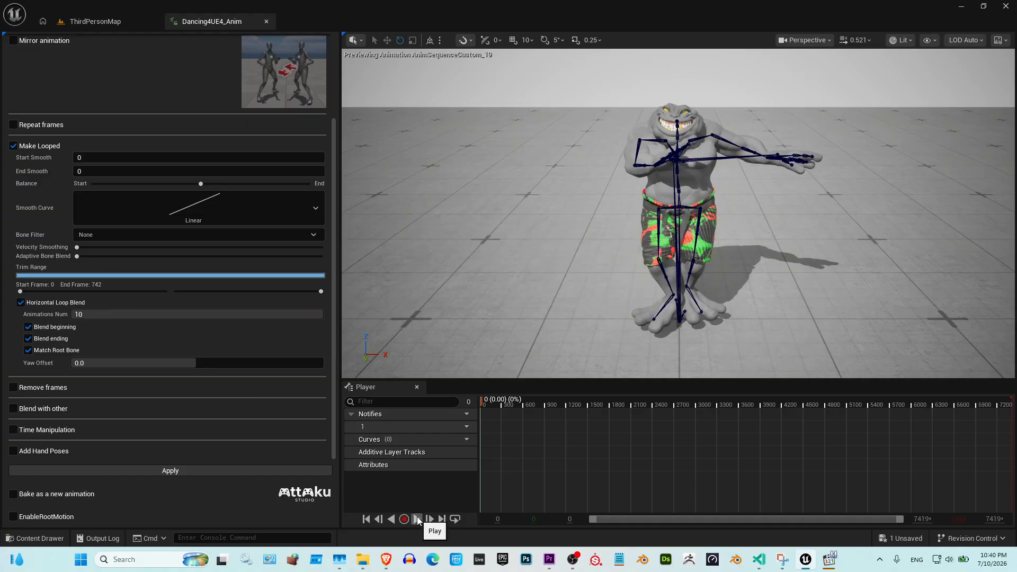
mouse_move(491, 410)
left_mouse_down()
mouse_move(598, 396)
mouse_move(624, 402)
mouse_move(595, 412)
mouse_move(791, 418)
mouse_move(739, 407)
mouse_move(482, 413)
left_mouse_up()
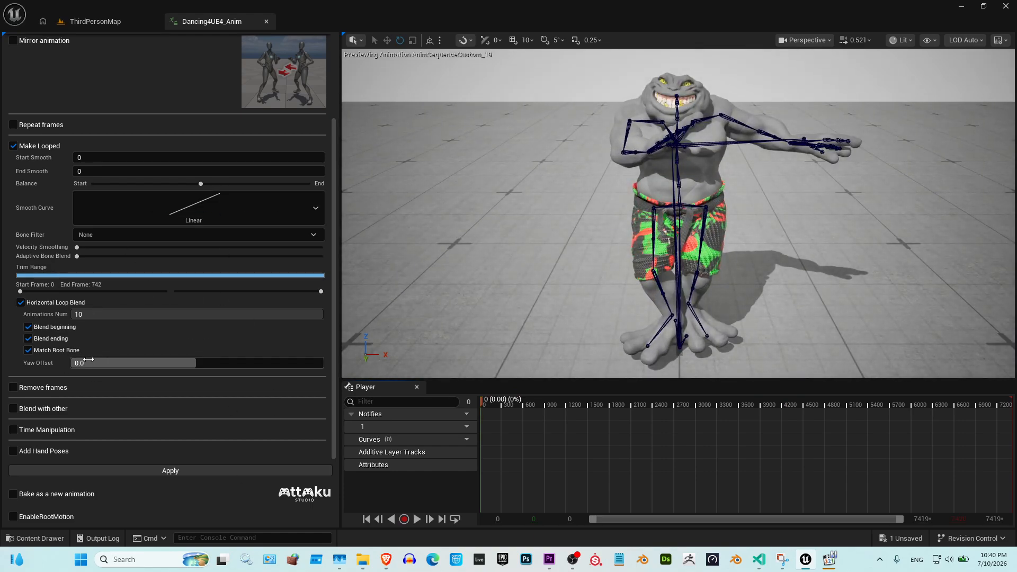
left_click_drag(169, 363, 204, 363)
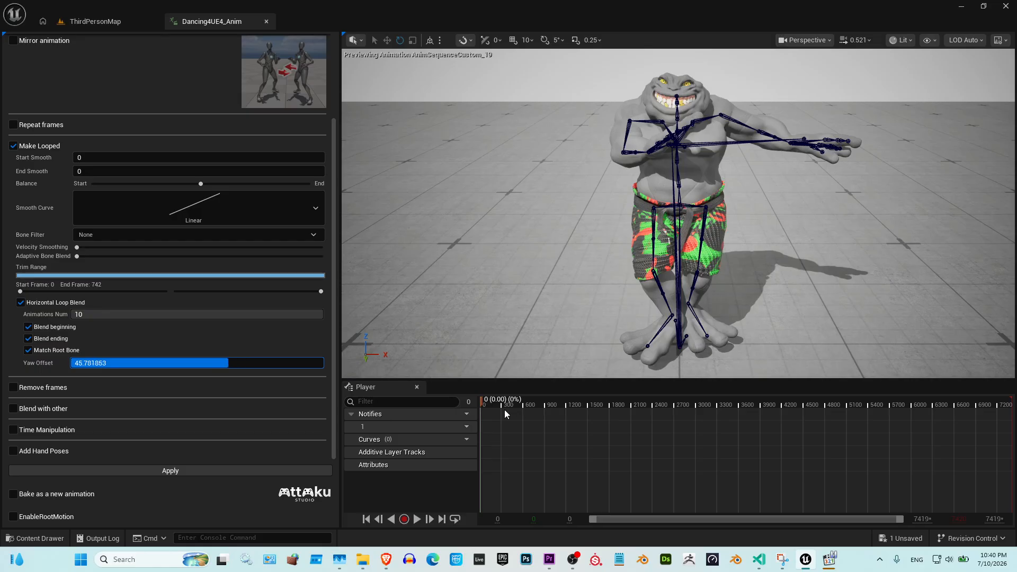
Step: Scrub the preview through the opening frames of the horizontally looped animation with the whole character in view
scroll(216, 372, "up", 1)
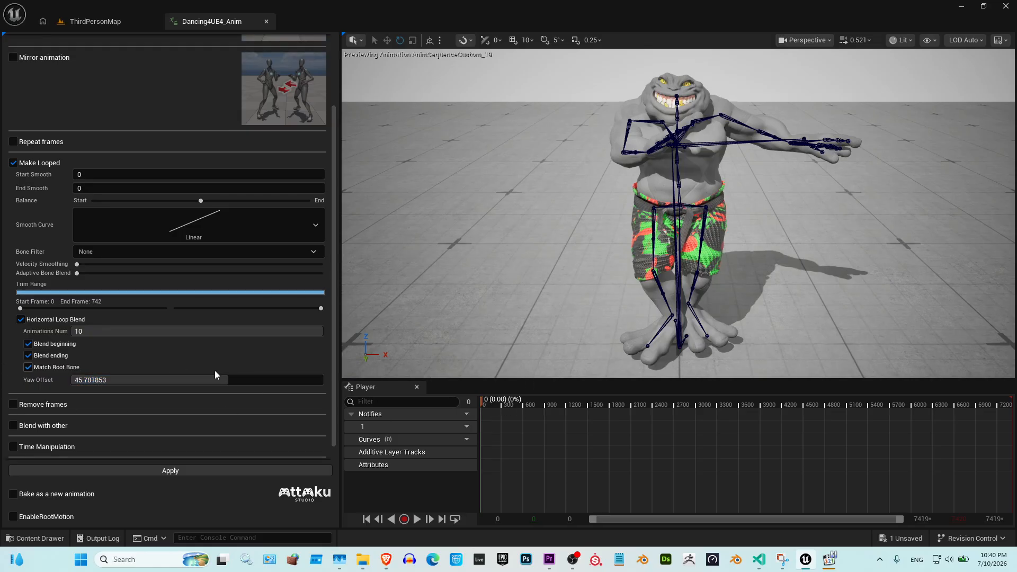
scroll(550, 326, "down", 2)
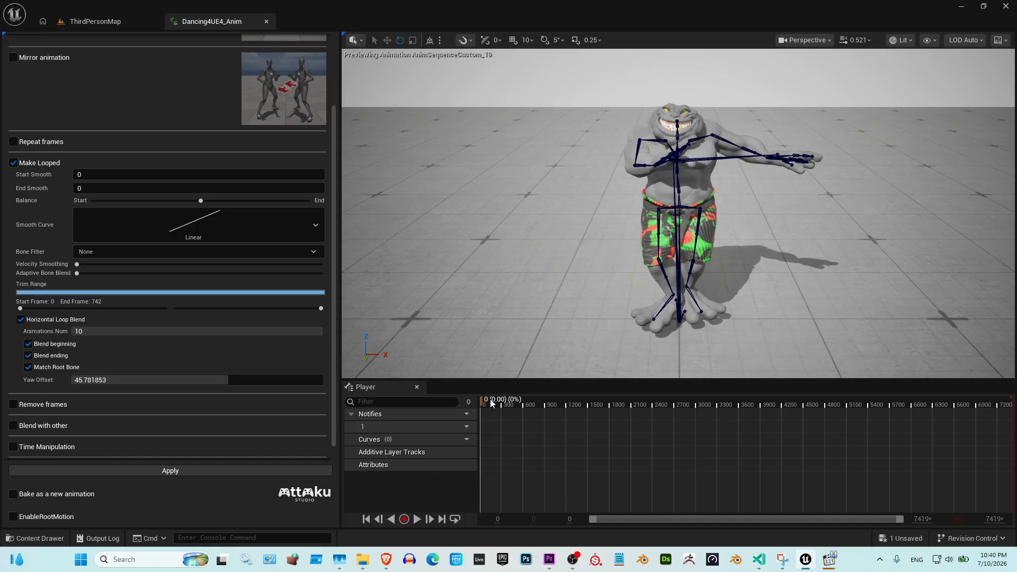
scroll(509, 342, "down", 3)
mouse_move(474, 406)
left_mouse_down()
mouse_move(749, 405)
mouse_move(479, 403)
left_mouse_up()
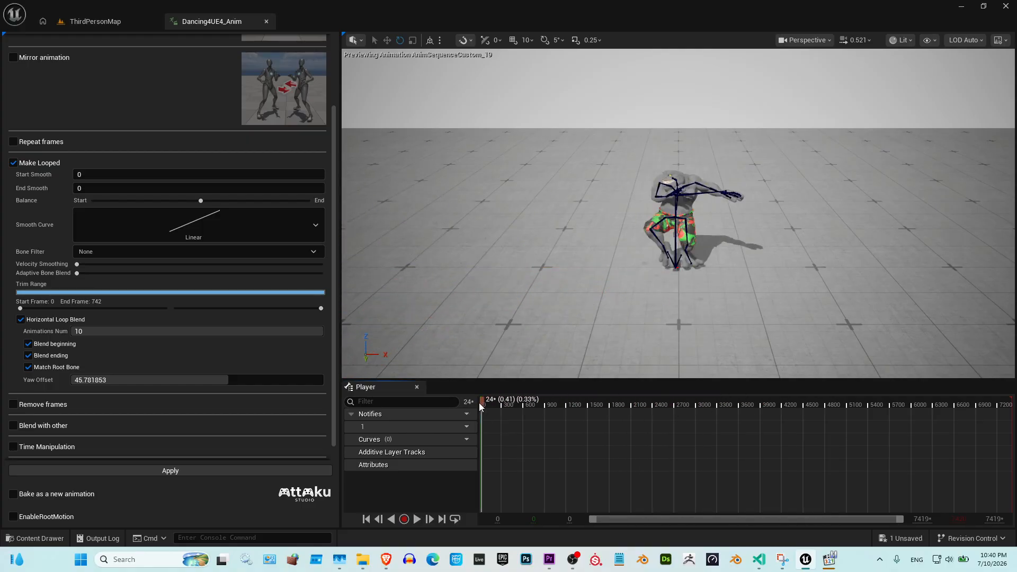
Step: Trim the Make Looped range to start frame 68 and end frame 599, and scrub the preview near its beginning
left_click_drag(19, 308, 28, 309)
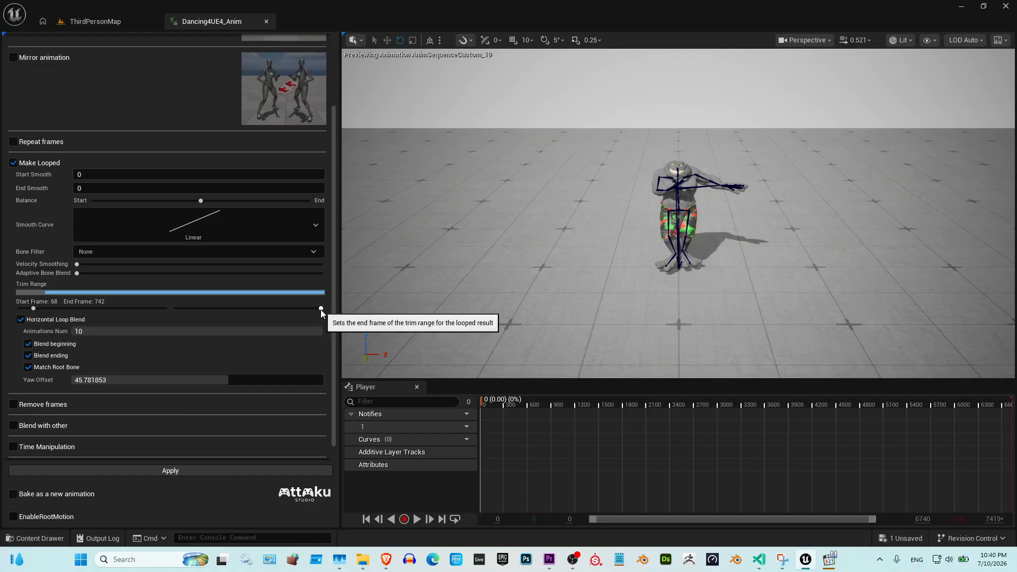
left_click_drag(320, 309, 293, 311)
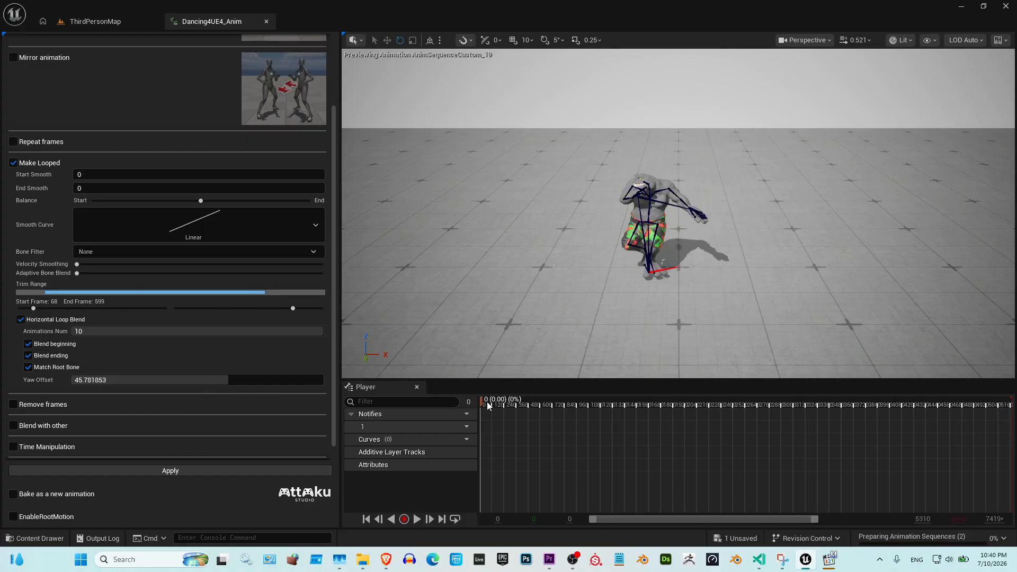
mouse_move(486, 402)
left_mouse_down()
mouse_move(612, 402)
mouse_move(477, 401)
left_mouse_up()
Step: Set both Start Smooth and End Smooth of Make Looped to 9
left_click_drag(92, 176, 100, 175)
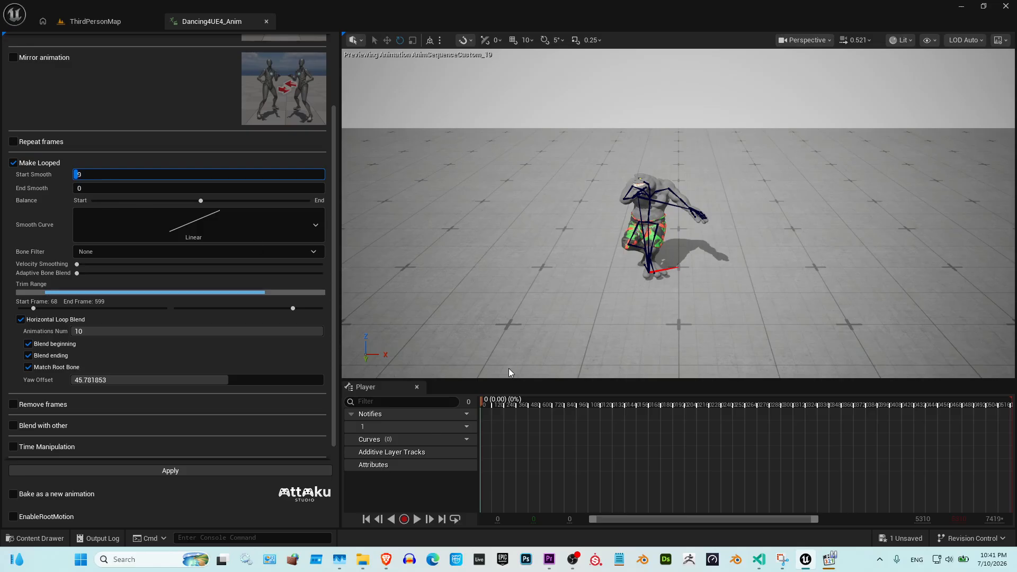
left_click(80, 189)
type("9")
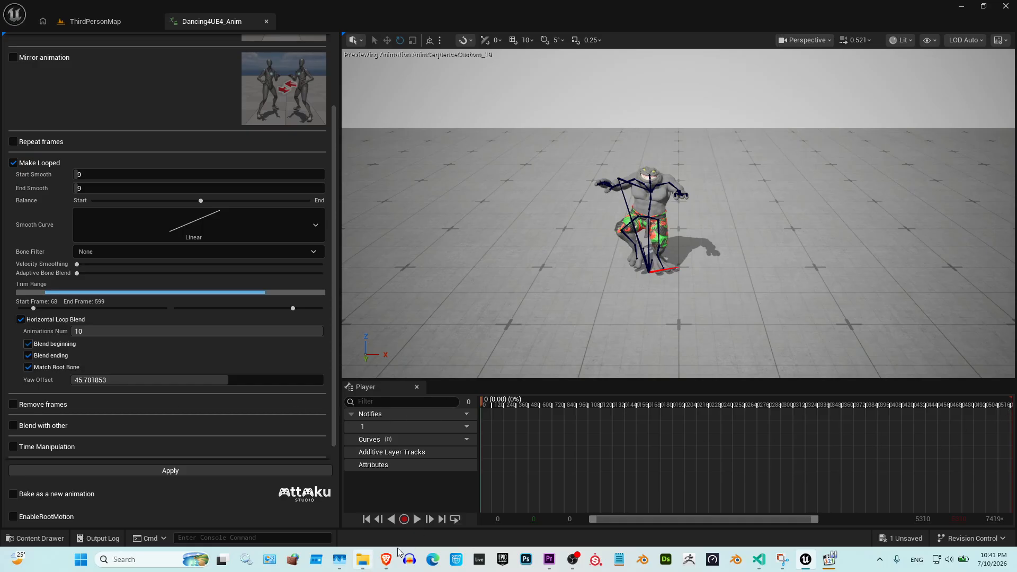
Step: Switch to the browser to view the Attaku Studio channel's videos on YouTube, and return to Unreal Editor
left_click(386, 509)
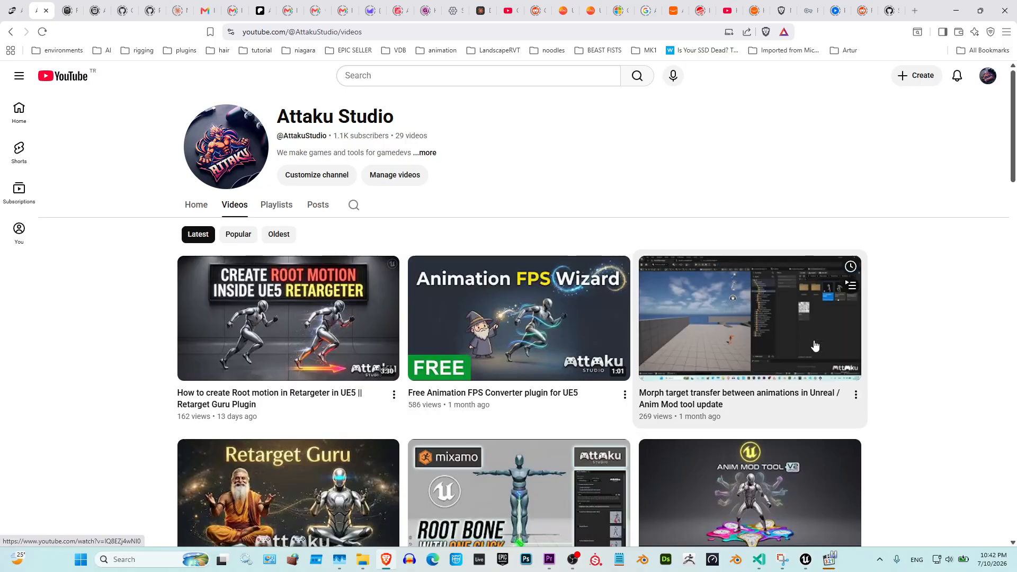
key("alt+Tab")
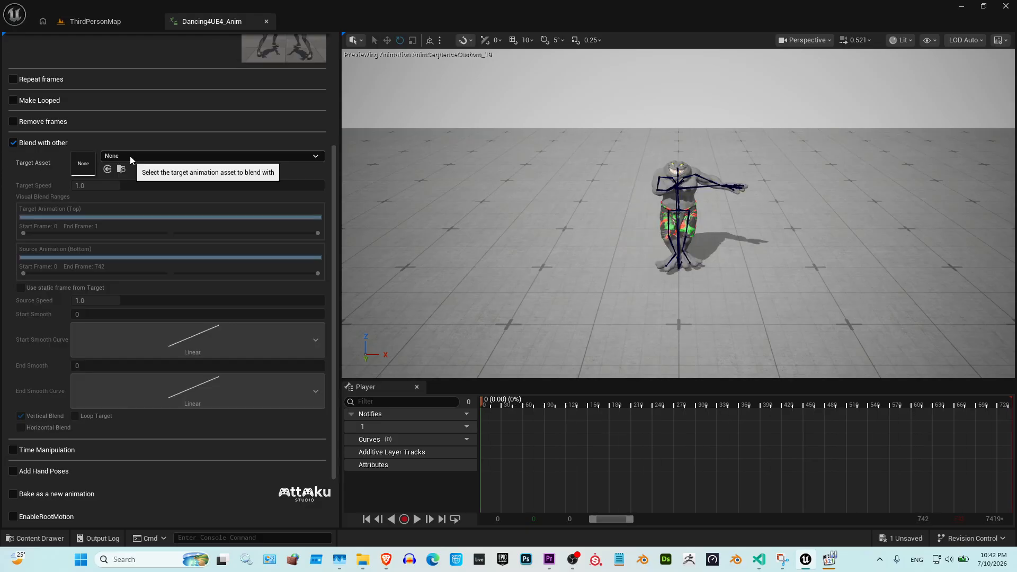
Step: Blend with target asset 2_3_AnimRG-Baked at a Final Bake FPS of 120 and bake it as the new animation Dancing4UE4_Anim_bake120
left_click(129, 156)
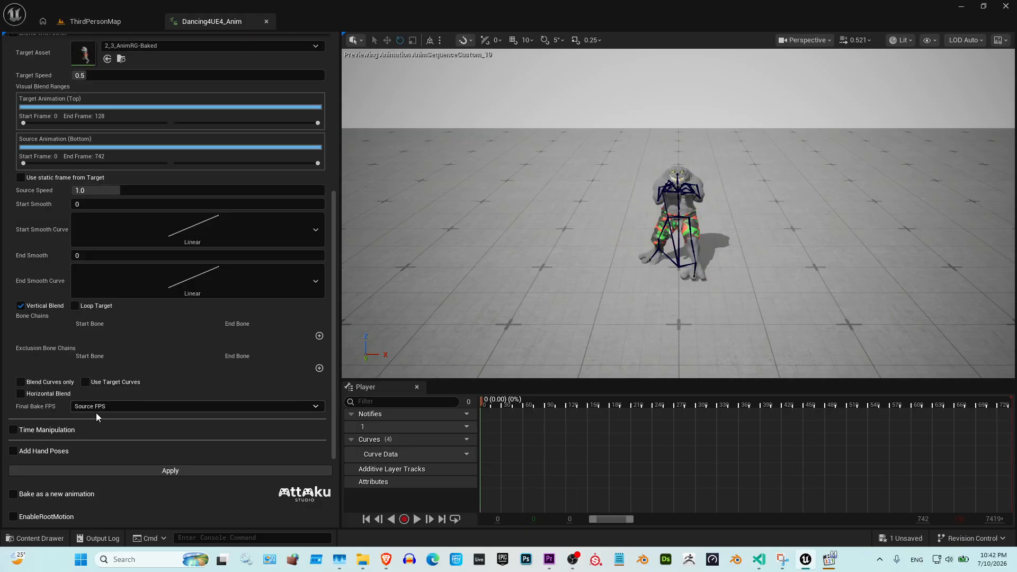
left_click(108, 407)
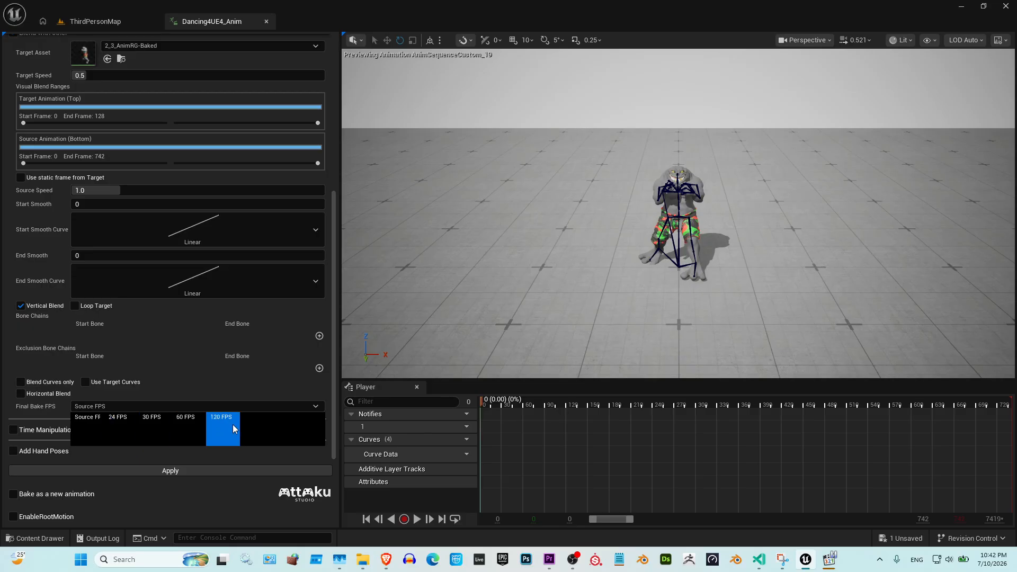
left_click(207, 424)
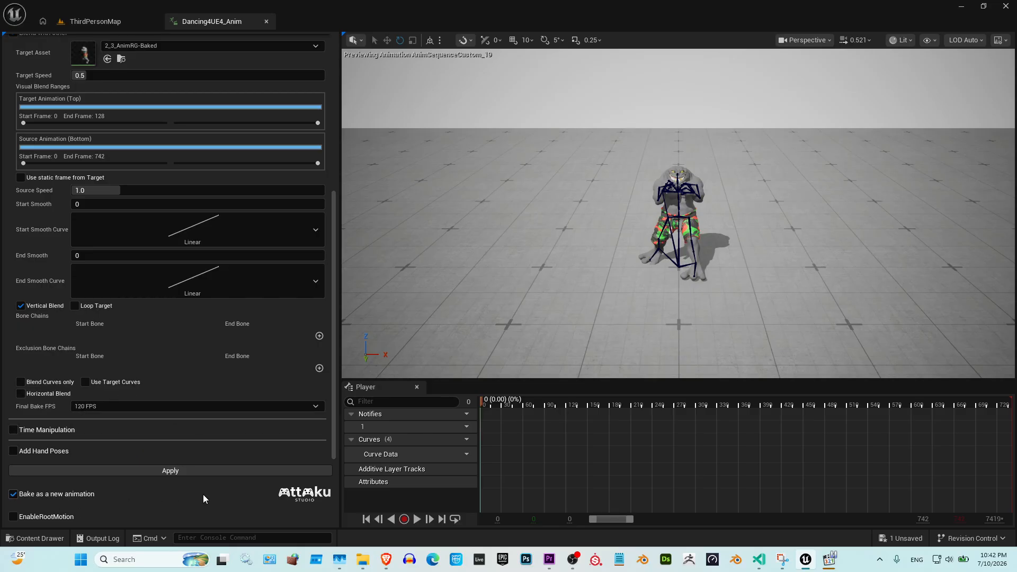
left_click(159, 471)
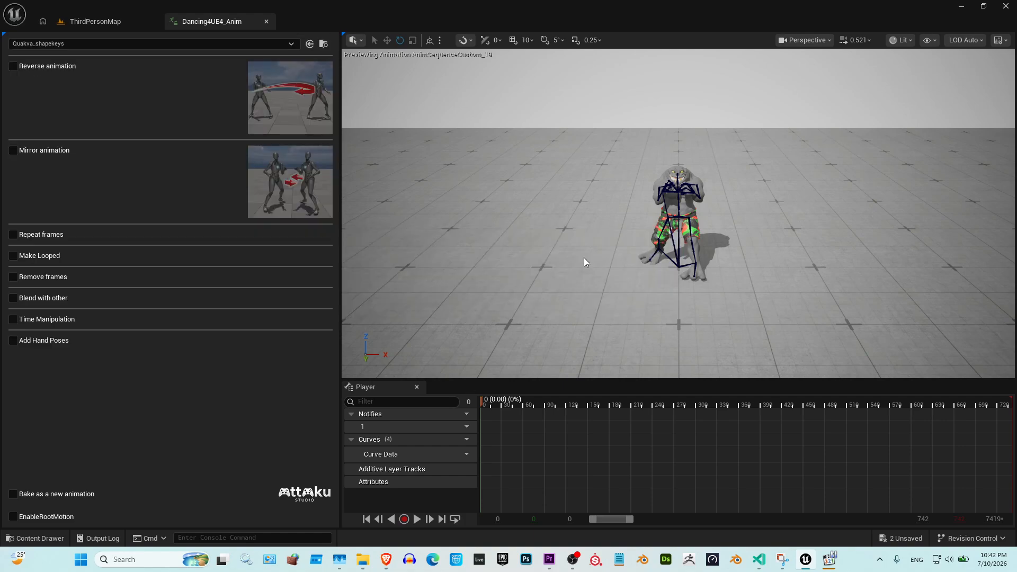
left_click(932, 238)
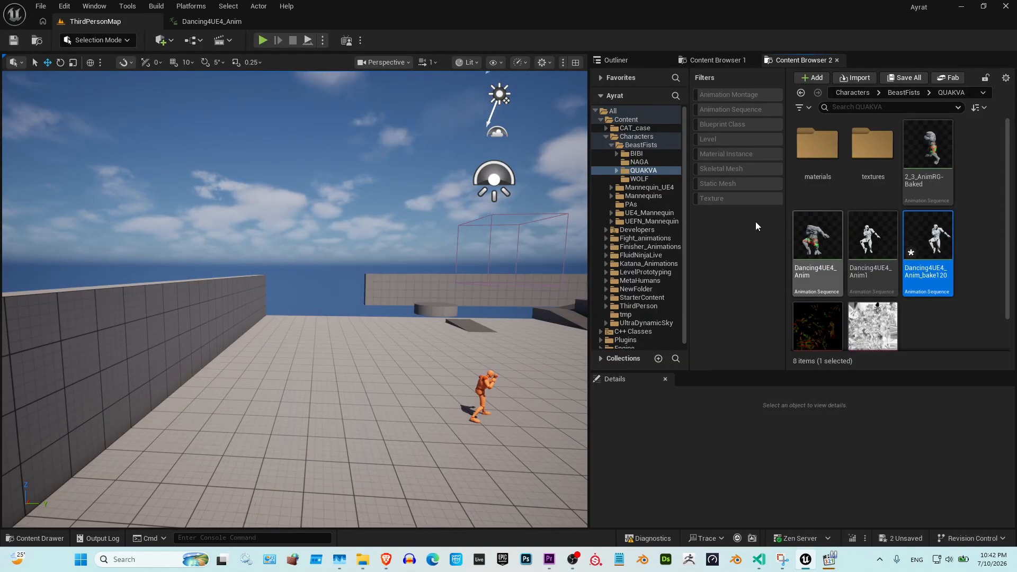
Step: Open the Animation FPS Wizard for Dancing4UE4_Anim1, review its preset FPS options and close it without applying
right_click(817, 268)
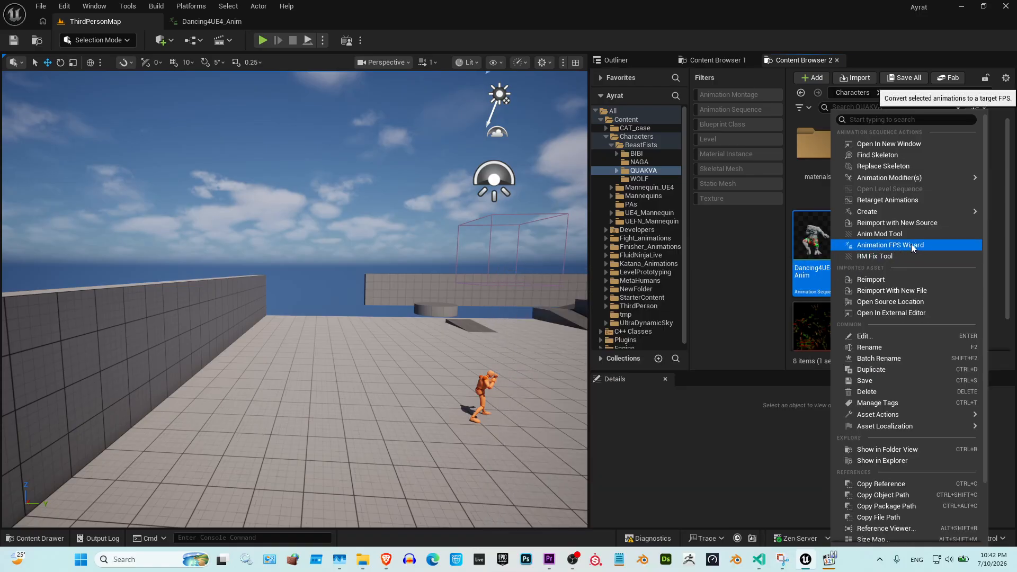
left_click(624, 474)
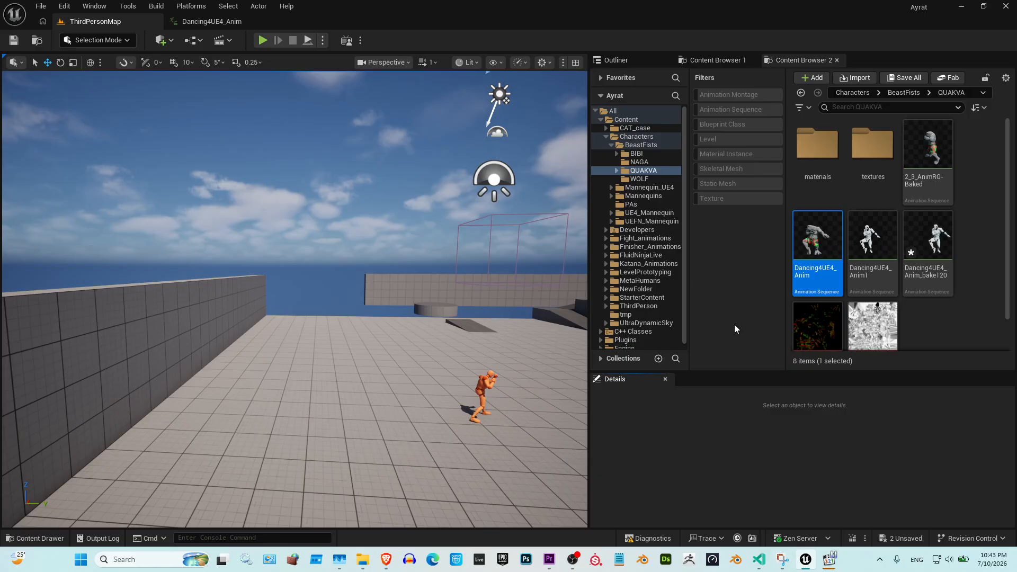
mouse_move(815, 236)
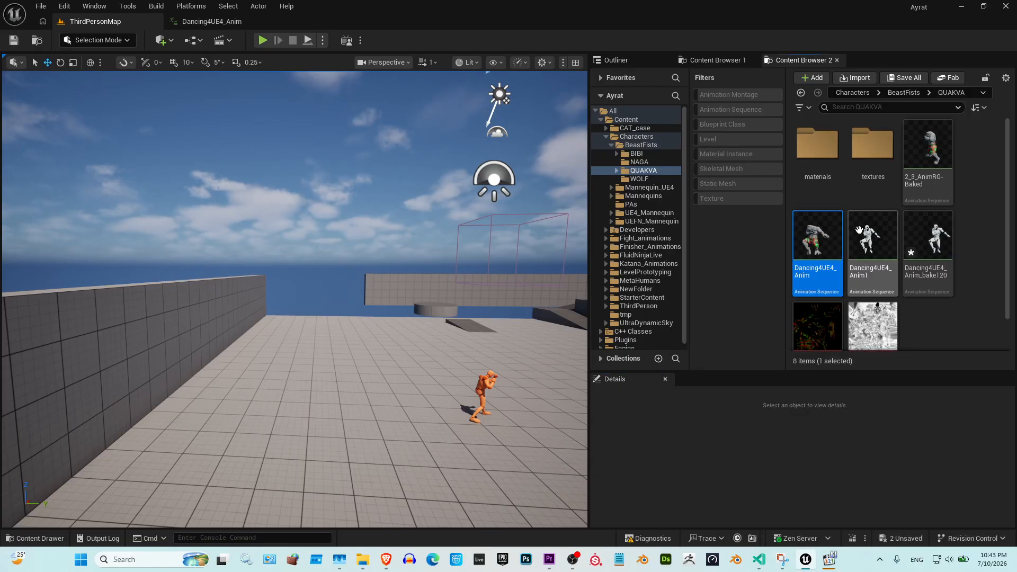
left_click(871, 236)
right_click(865, 237)
left_click(921, 244)
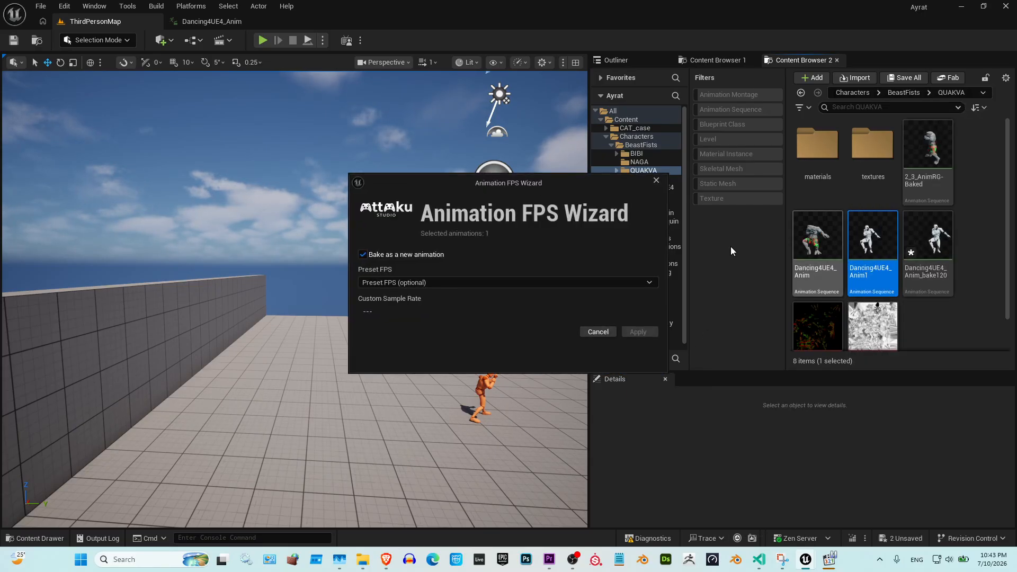
left_click(424, 281)
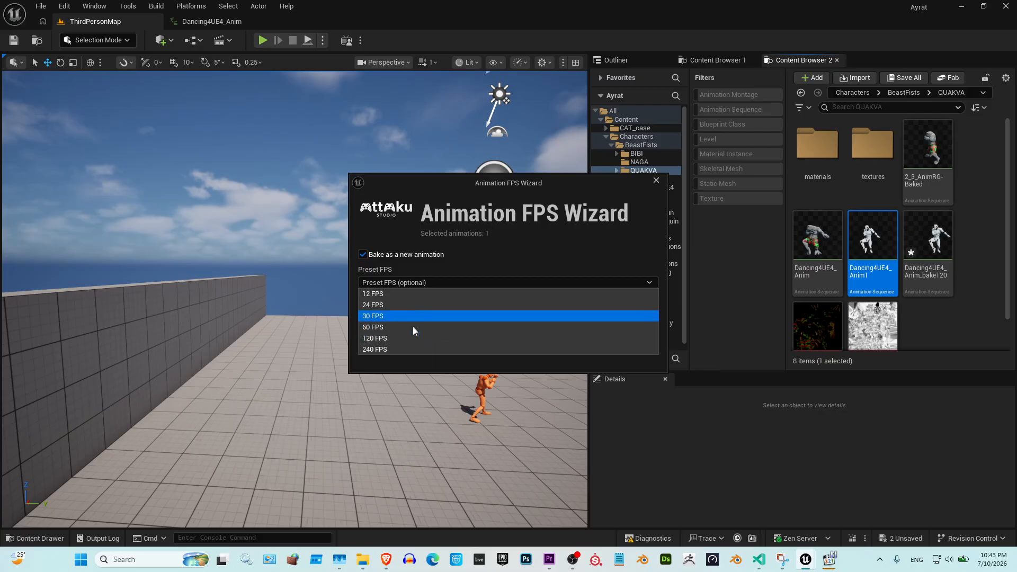
left_click(556, 246)
left_click(656, 181)
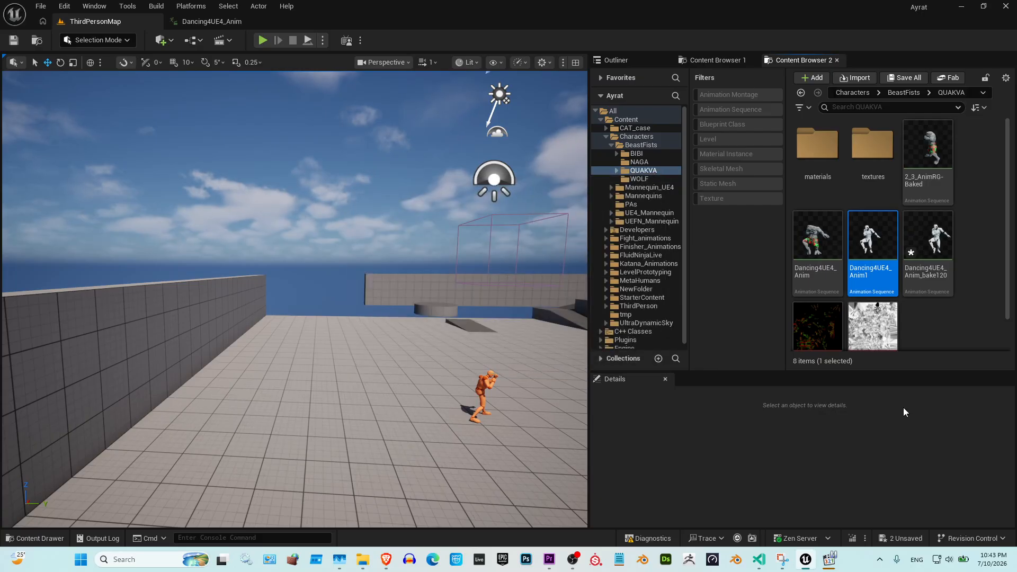